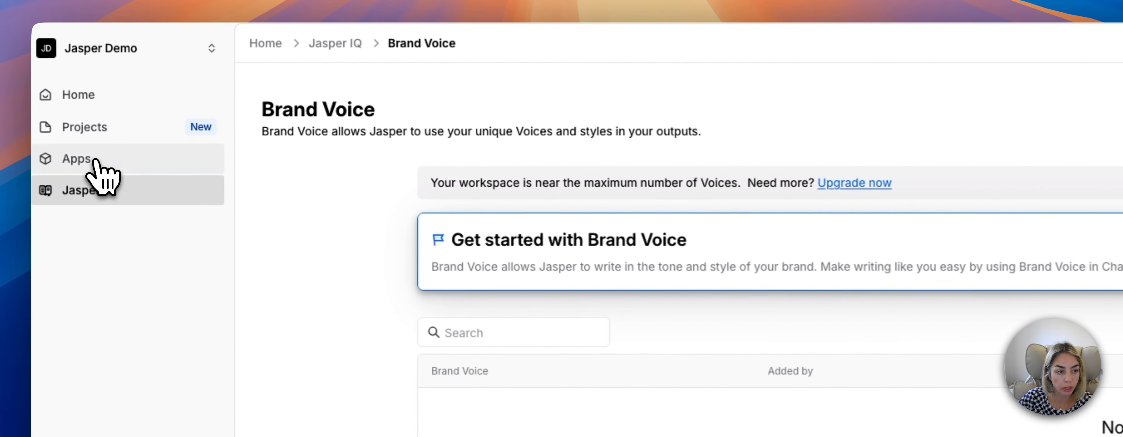
Open the Brand Voice page in Jasper IQ and start adding a brand voice.
click(61, 99)
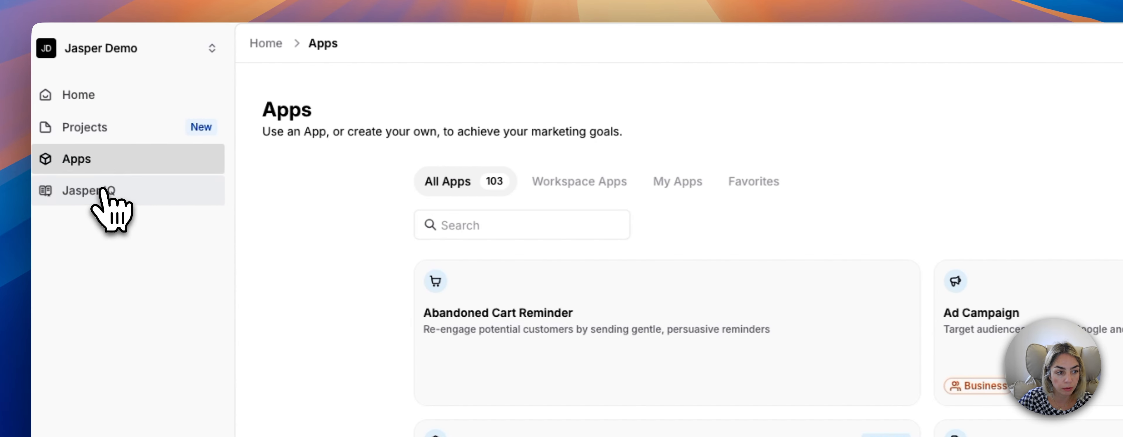
click(103, 190)
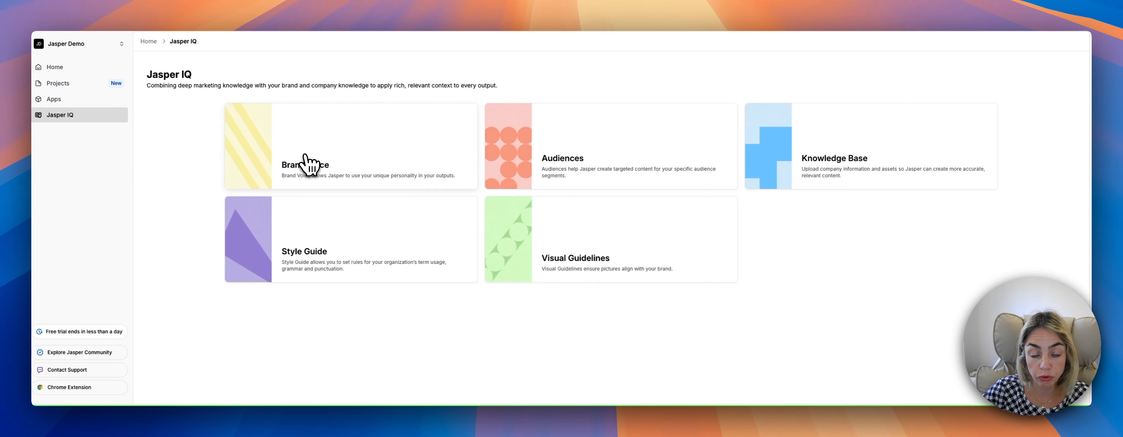
click(308, 165)
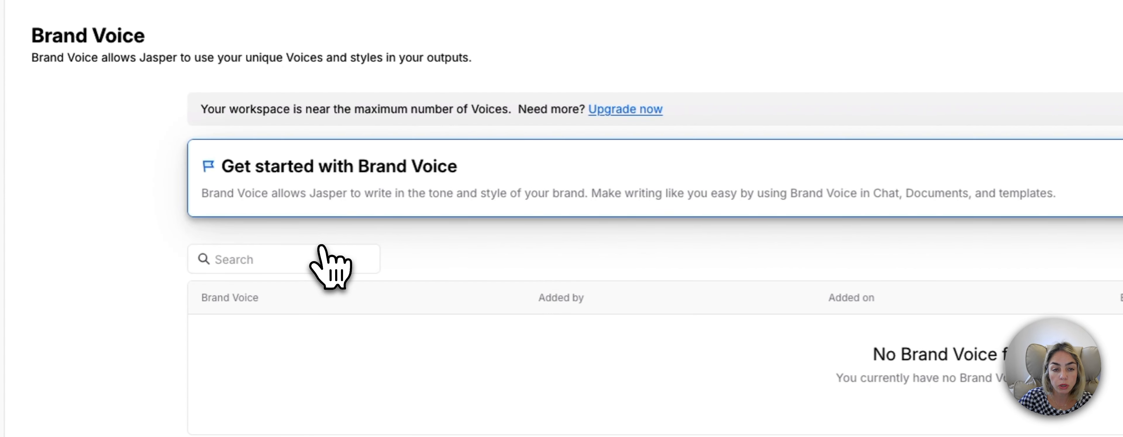
click(835, 221)
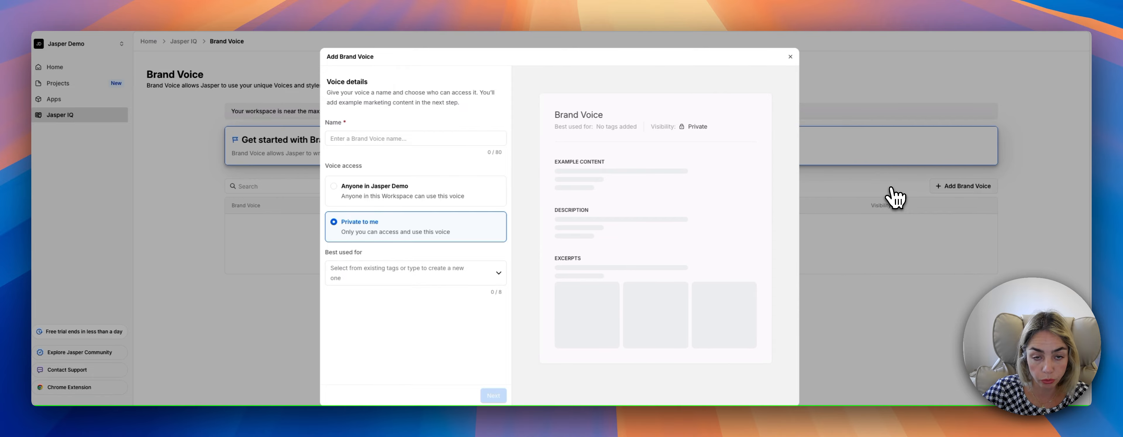
Name the brand voice ProdMaster Tone, leave its access private, and continue to the example content.
click(423, 140)
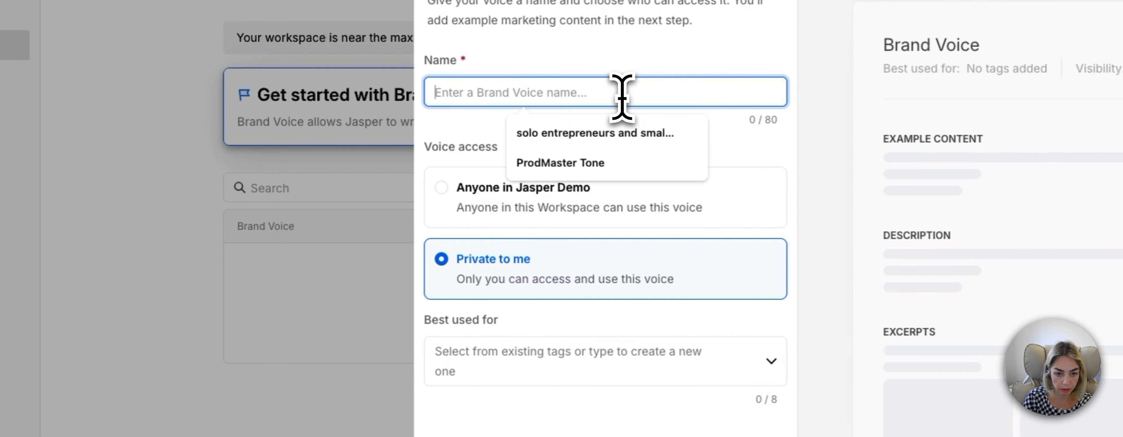
click(543, 162)
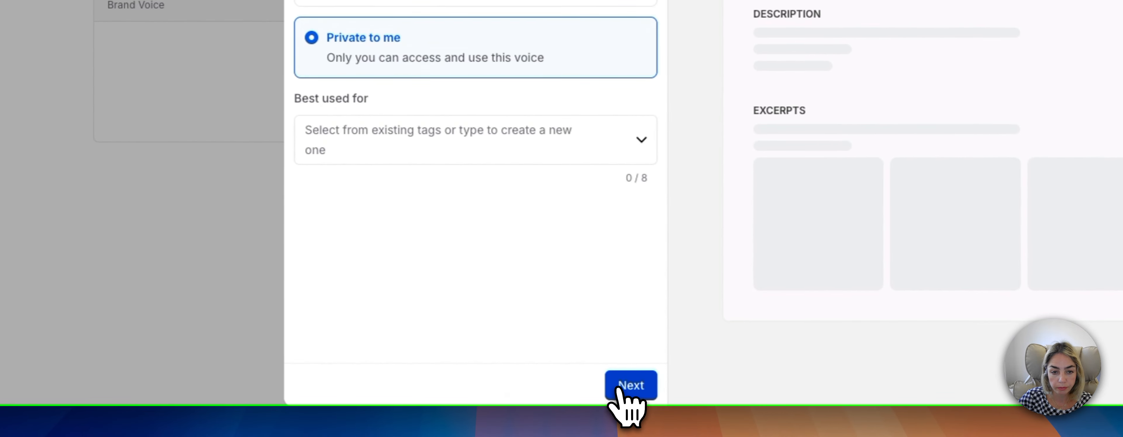
click(763, 436)
Paste the copied Productivity Mastery for Entrepreneurs voice text as example content and read it through.
click(494, 151)
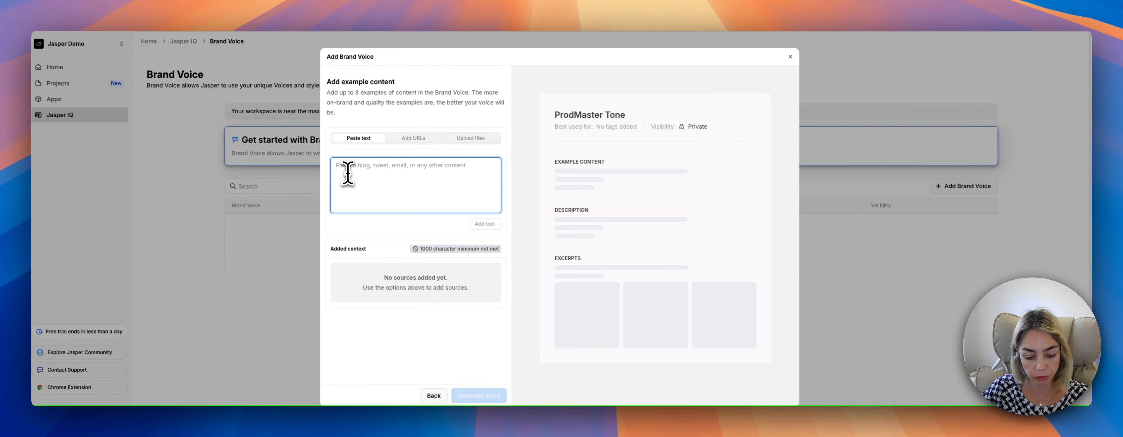
key(super+v)
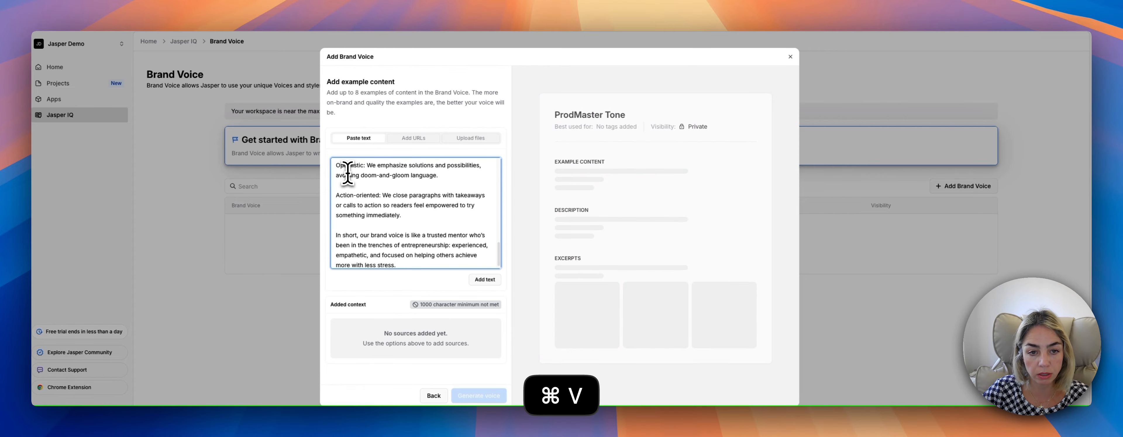
scroll(351, 188, up, 5)
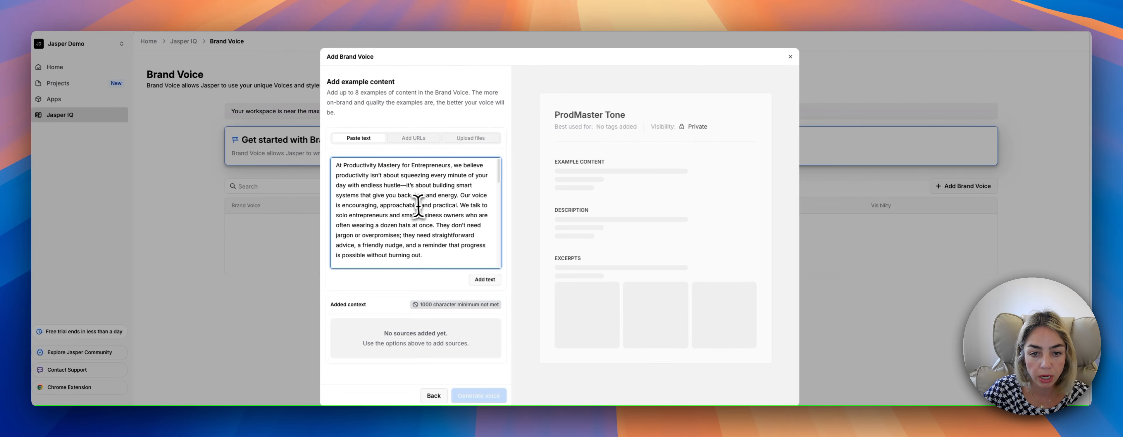
scroll(413, 208, down, 10)
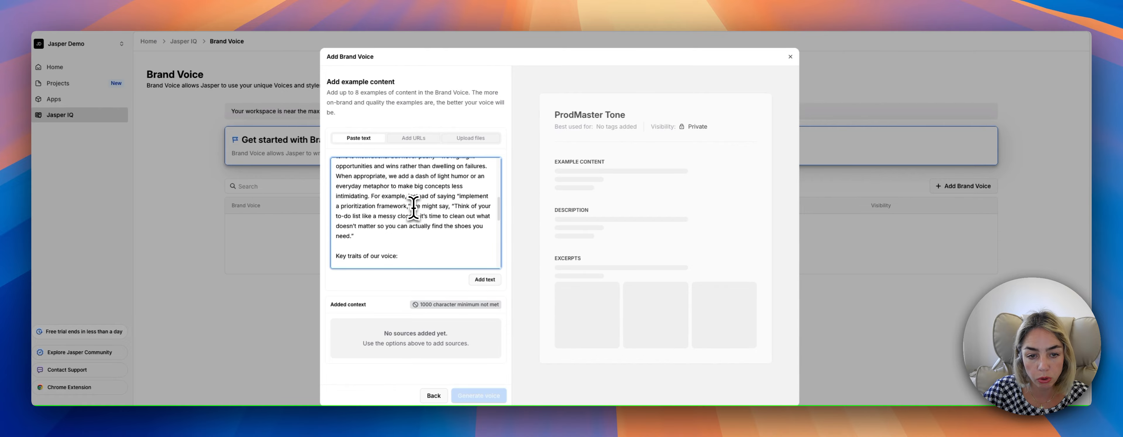
scroll(413, 208, down, 5)
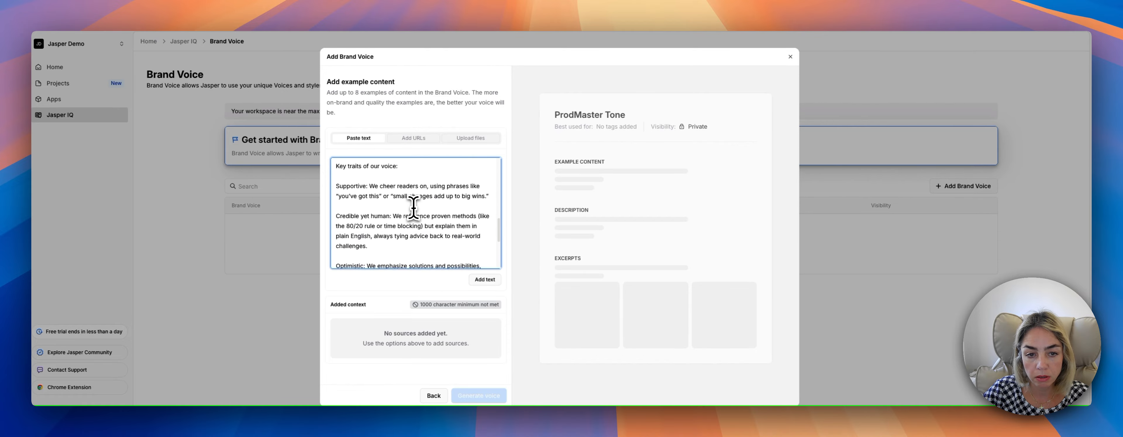
scroll(413, 208, down, 2)
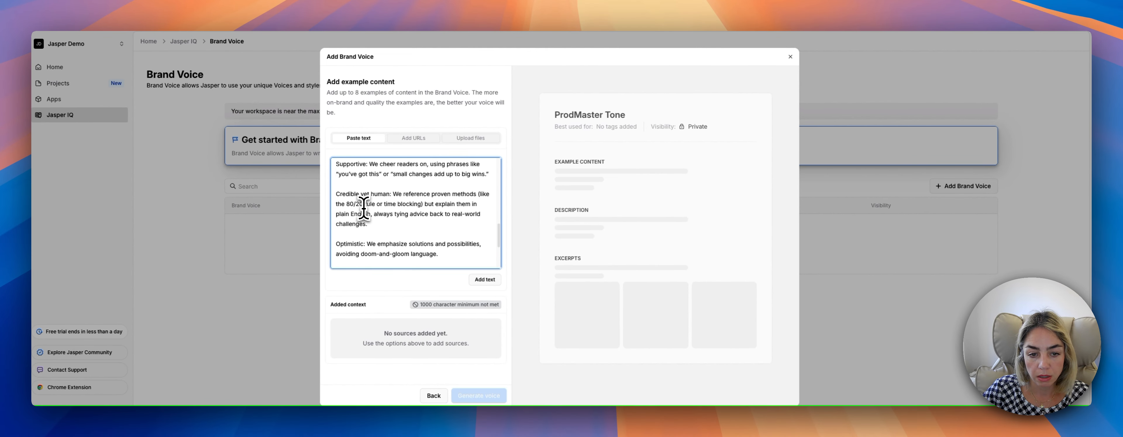
scroll(365, 211, down, 3)
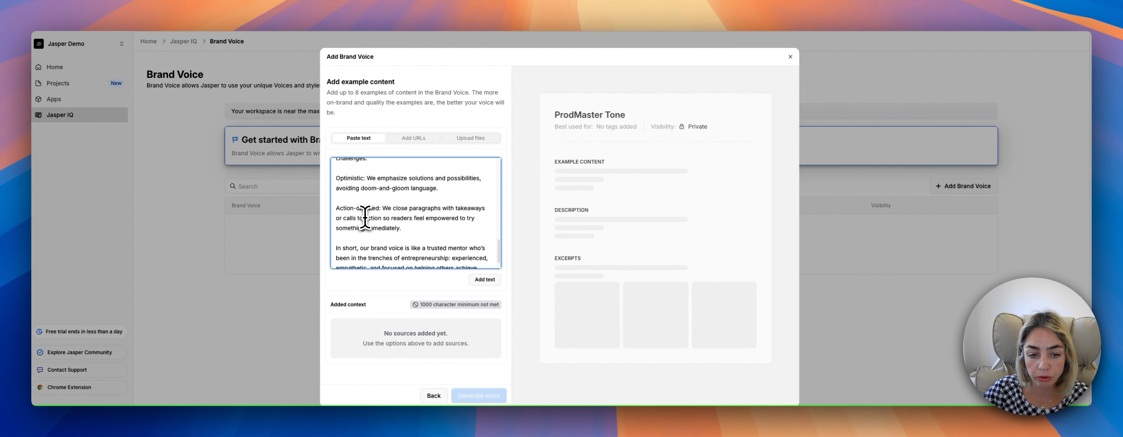
scroll(365, 217, down, 1)
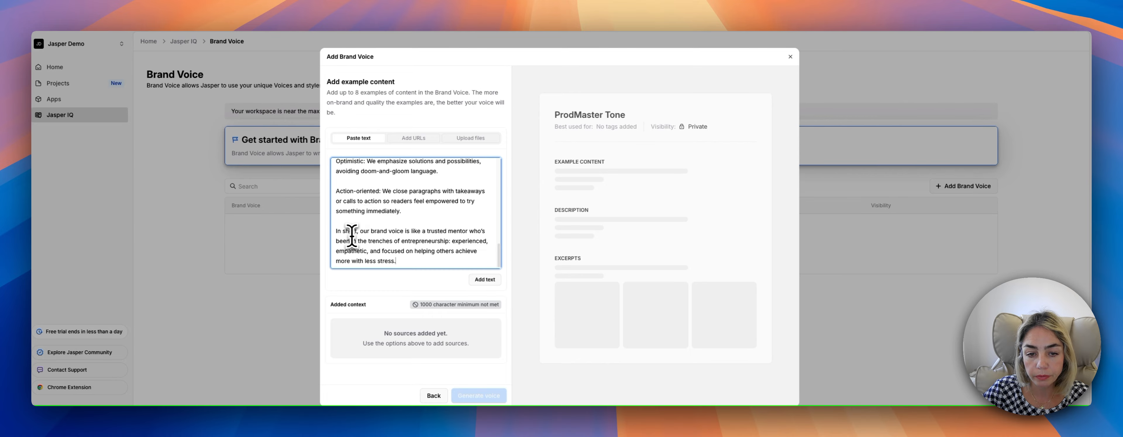
scroll(367, 226, up, 5)
scroll(370, 236, up, 6)
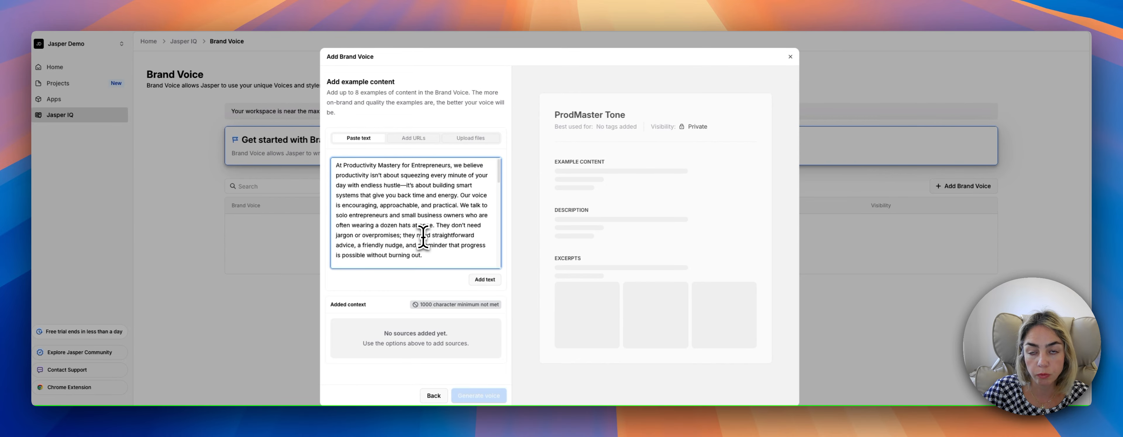
Generate the ProdMaster Tone brand voice from the pasted text and review its description and excerpts.
click(482, 281)
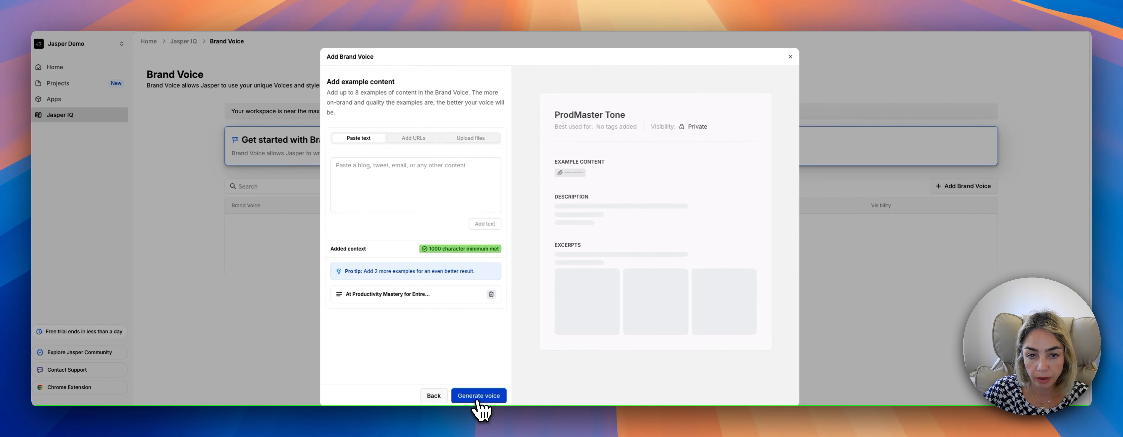
click(479, 396)
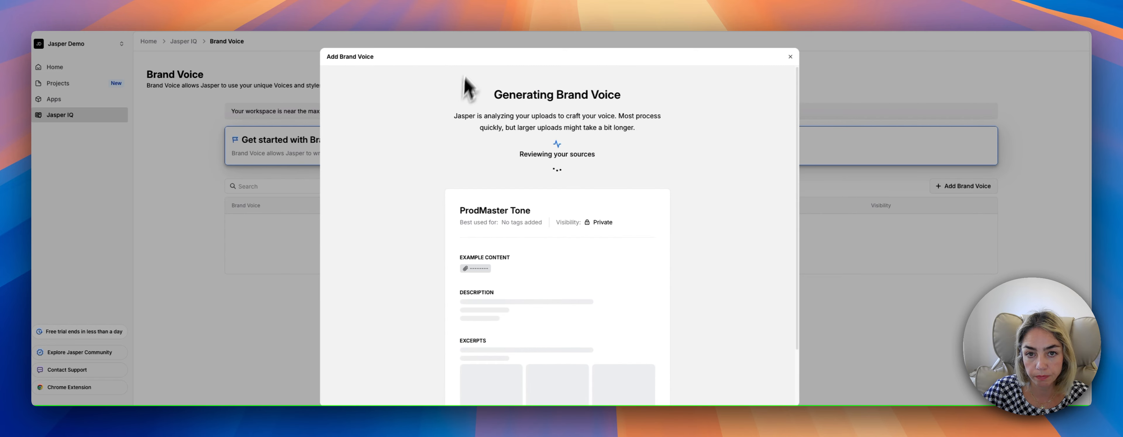
triple_click(470, 56)
triple_click(448, 78)
click(447, 79)
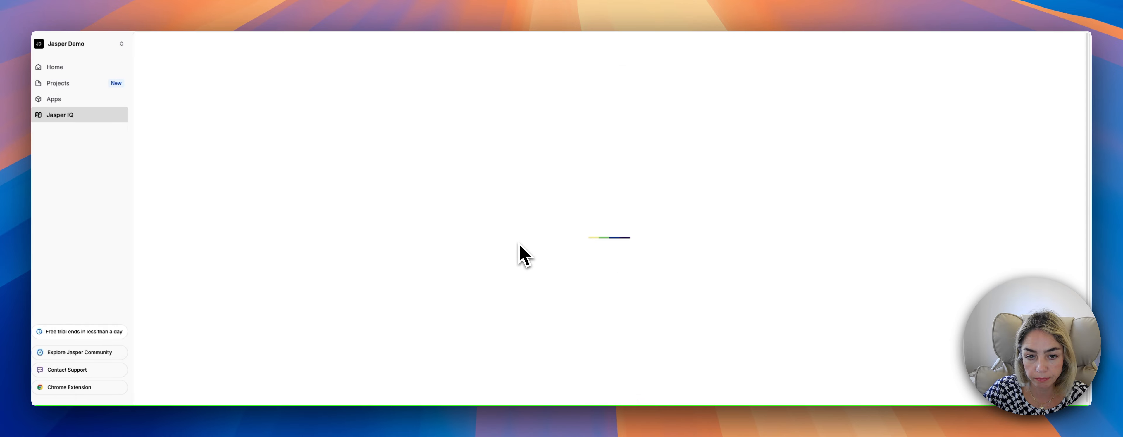
scroll(520, 245, down, 3)
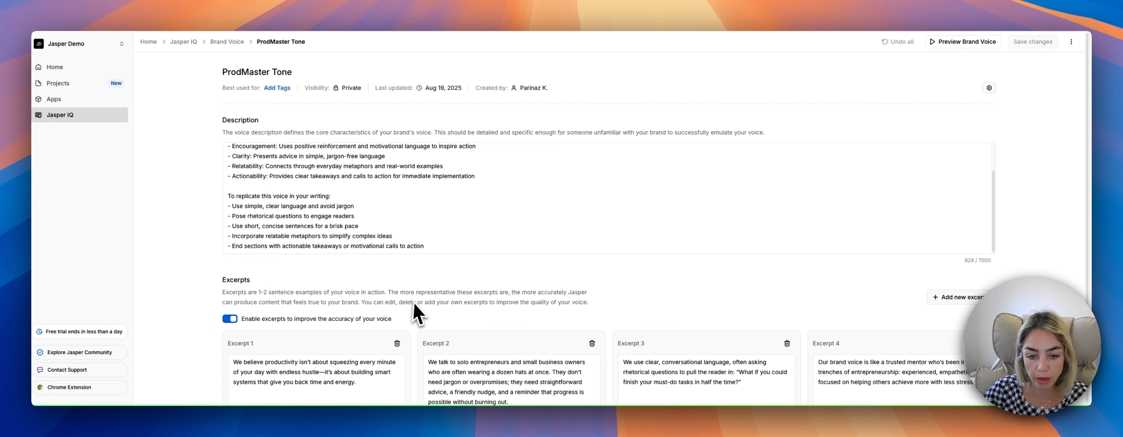
scroll(418, 305, down, 1)
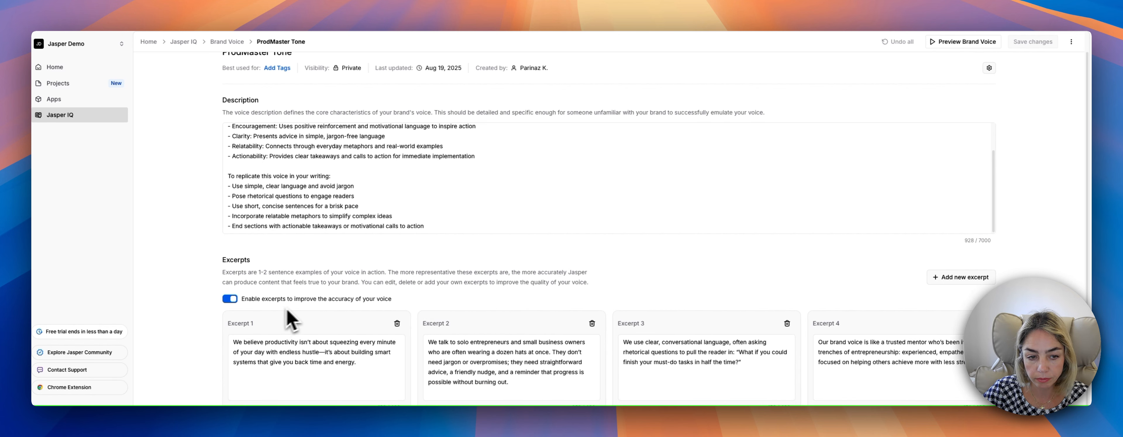
scroll(325, 227, up, 3)
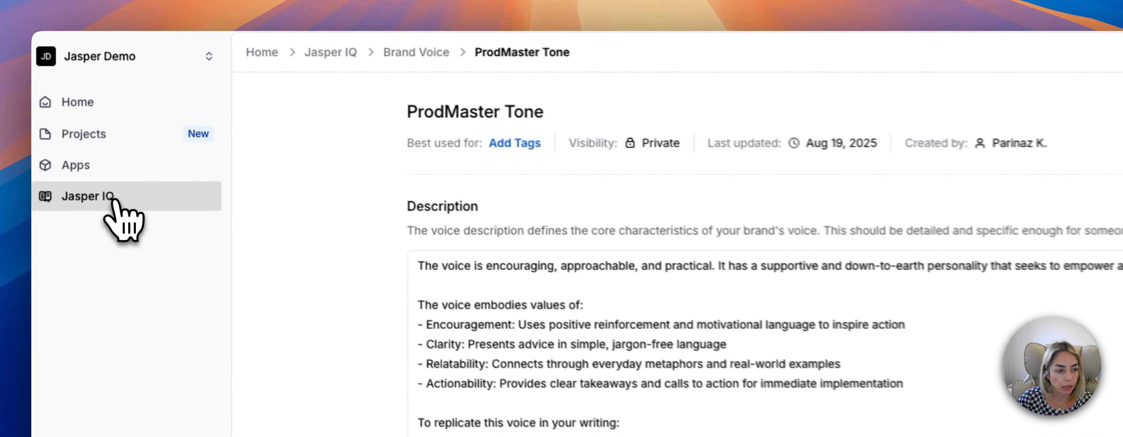
Start a new audience in Jasper IQ and name it Solo Entrepreneurs.
click(60, 114)
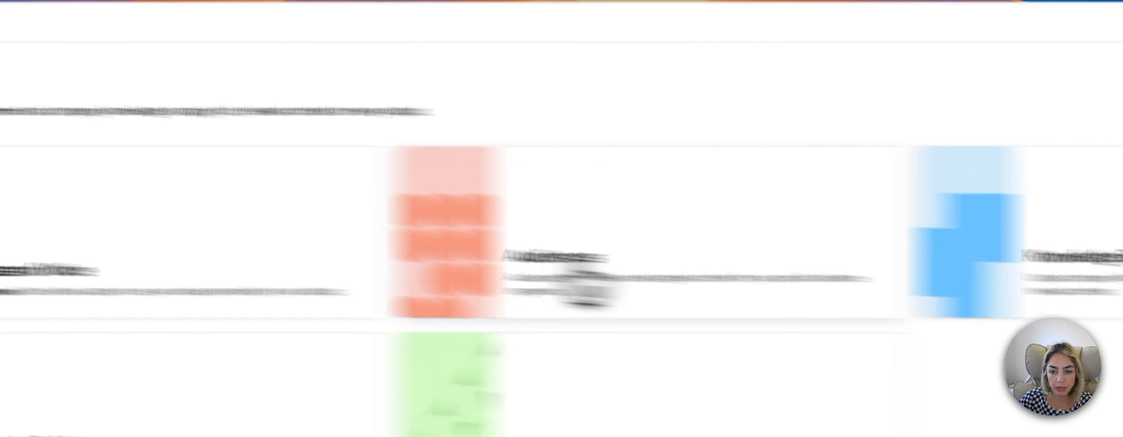
click(981, 300)
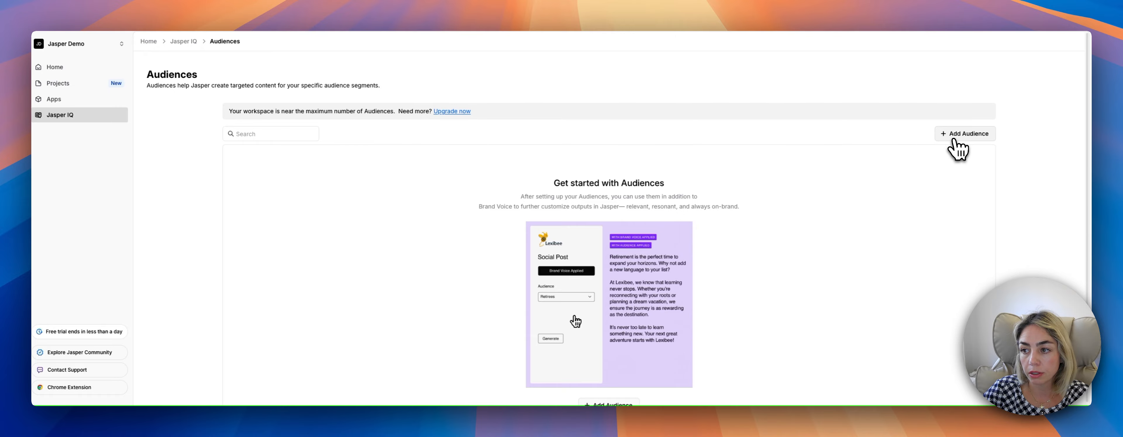
click(955, 142)
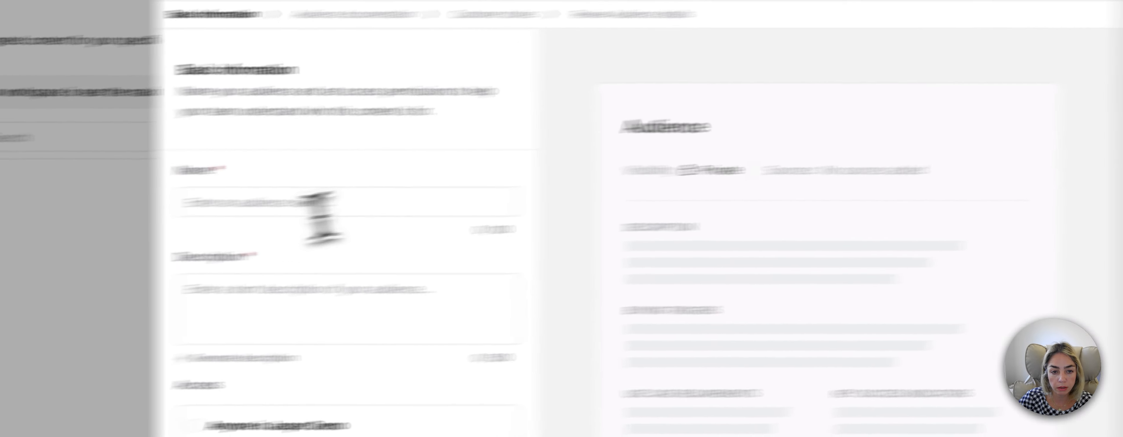
click(384, 171)
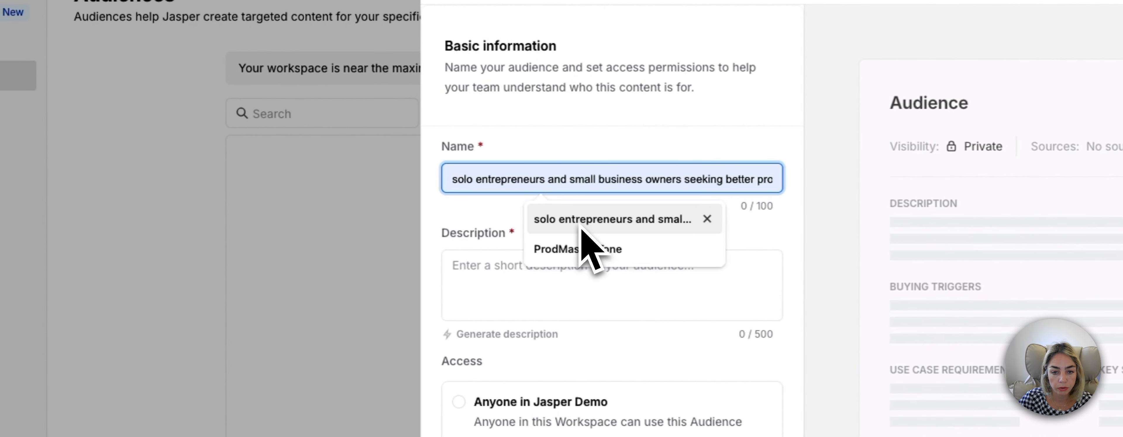
text(S)
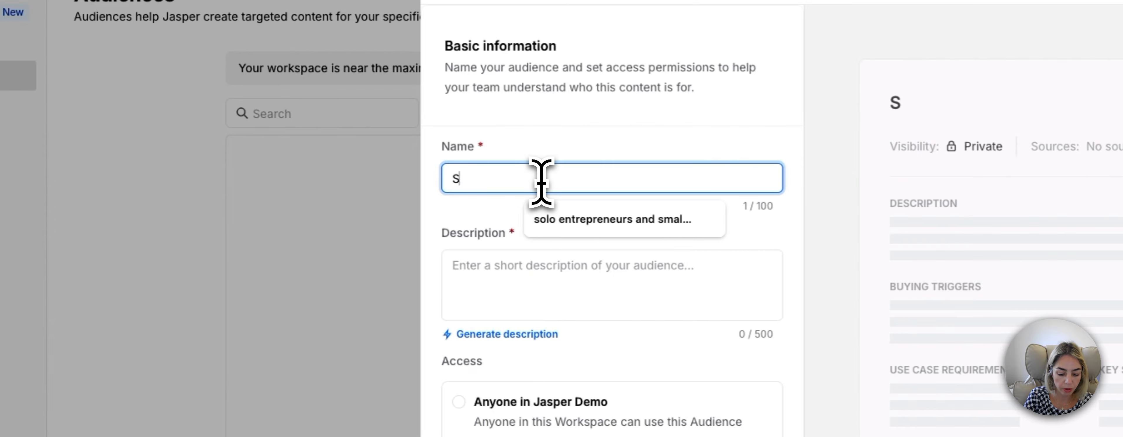
text(olo Entrepreneurs)
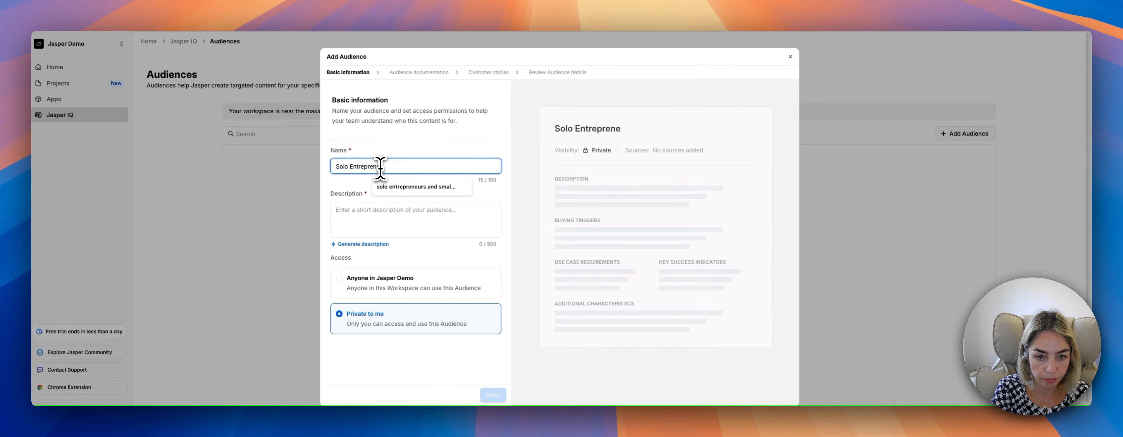
Begin the audience description with "Solo Entrepreneures and".
click(359, 210)
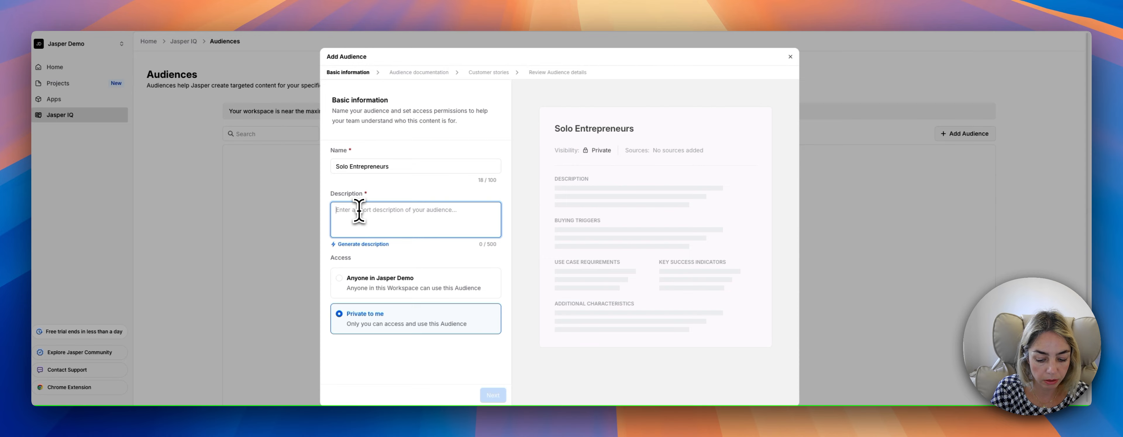
text(Solo Entrr)
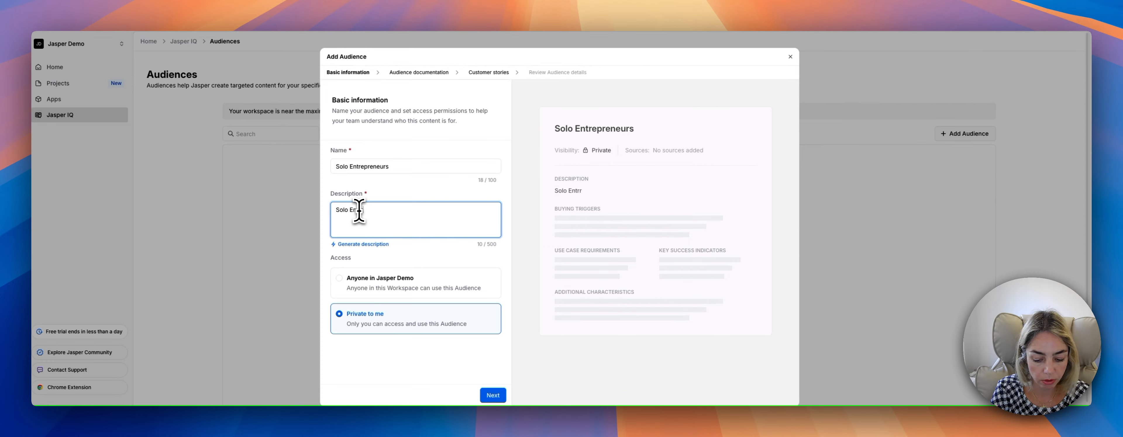
key(BackSpace)
key(BackSpace)
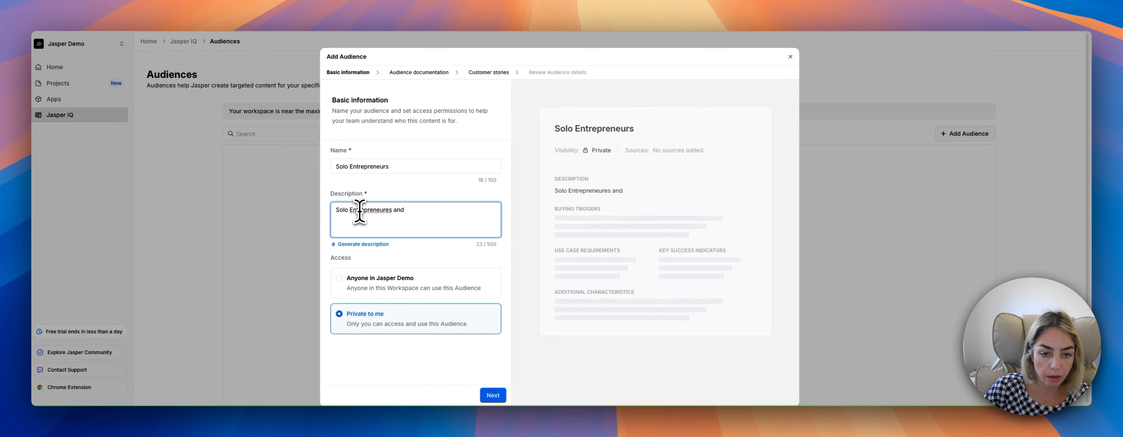
Replace the misspelled word in the audience description with "Entrepreneurs" copied from the audience name.
right_click(374, 210)
click(367, 209)
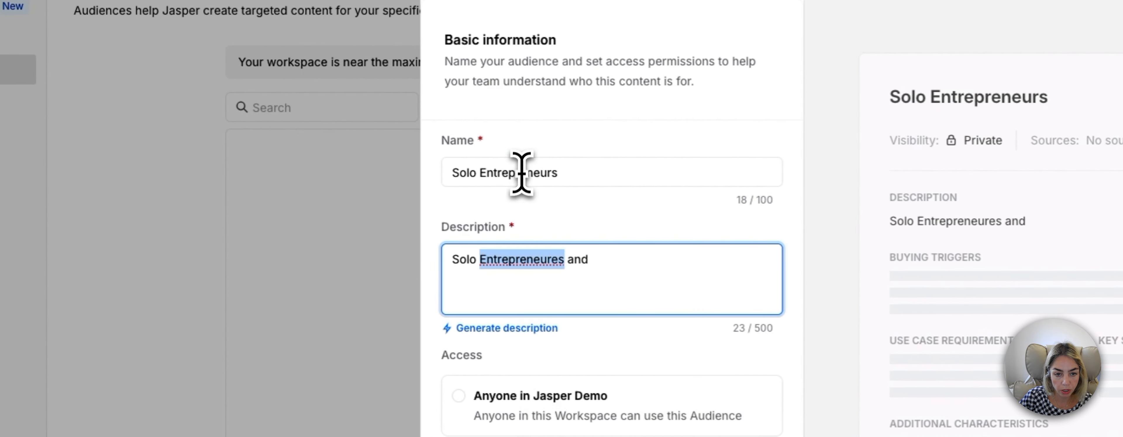
double_click(521, 173)
key(super+c)
double_click(525, 260)
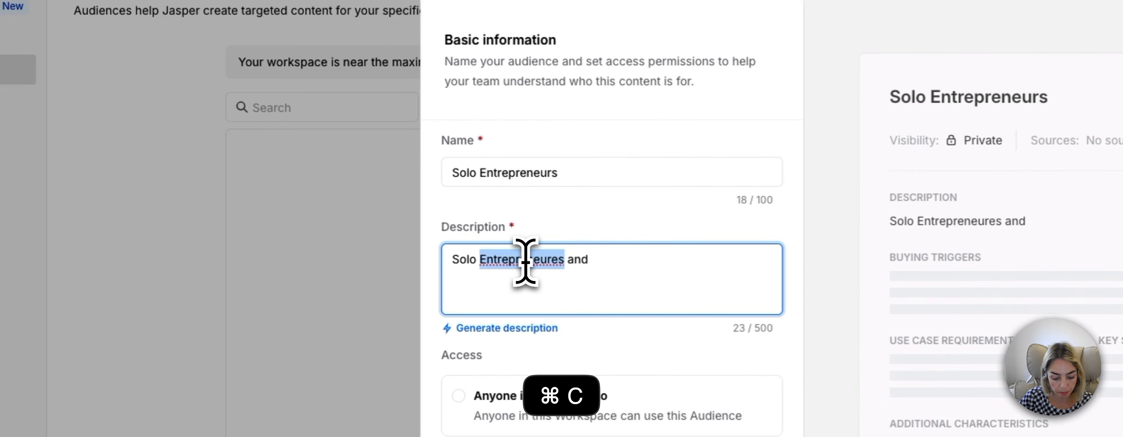
key(super+v)
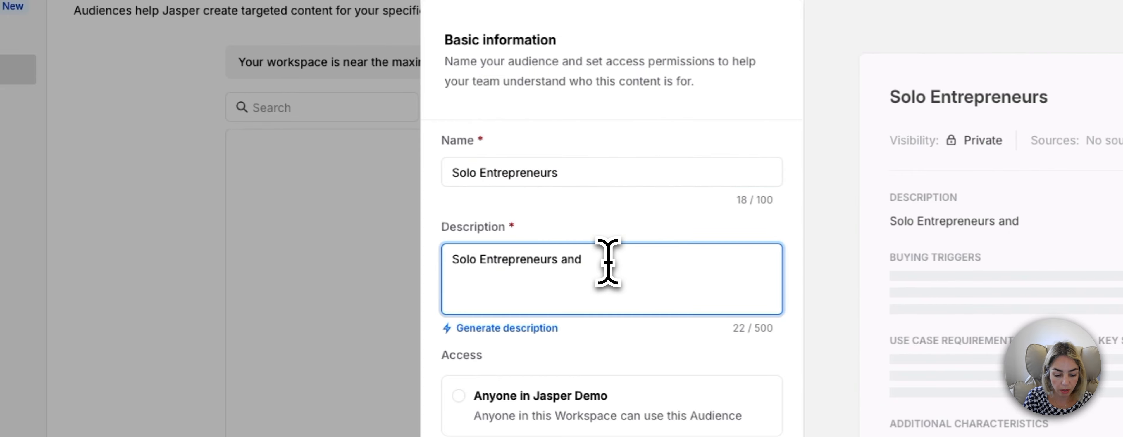
Complete the audience description with "creators." and continue past the audience documentation without adding source materials.
text(creators an)
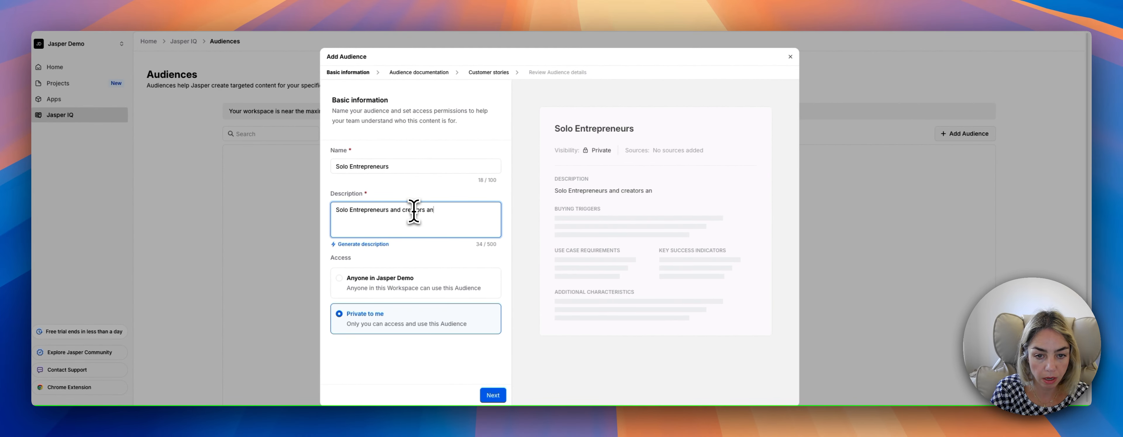
key(BackSpace)
key(BackSpace)
key(BackSpace)
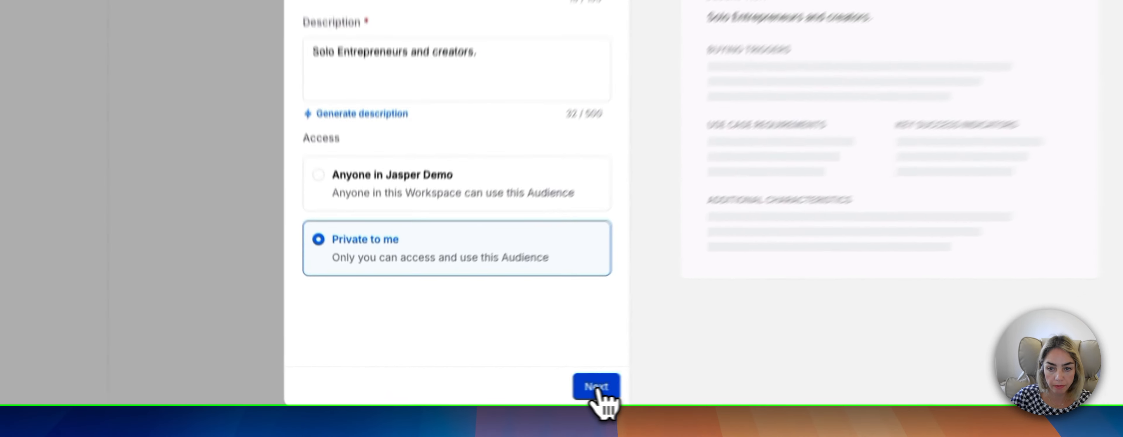
click(492, 396)
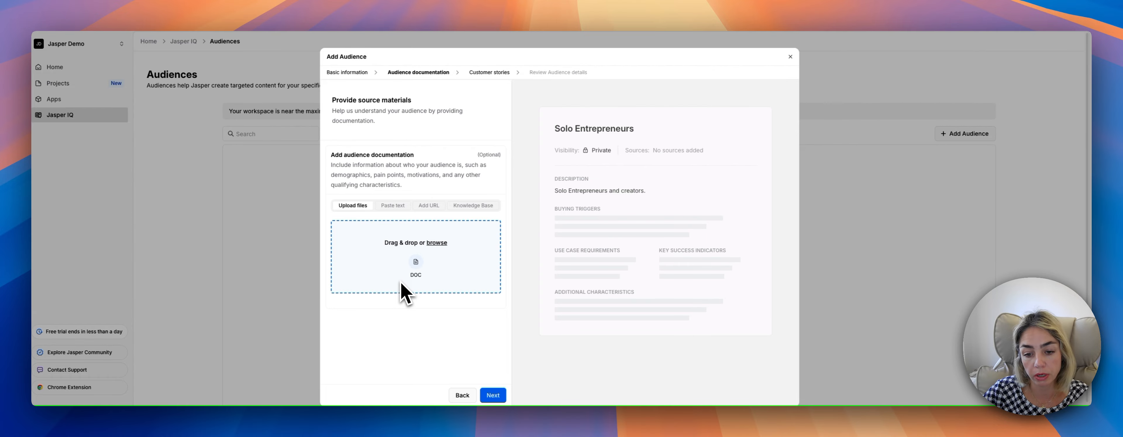
click(493, 396)
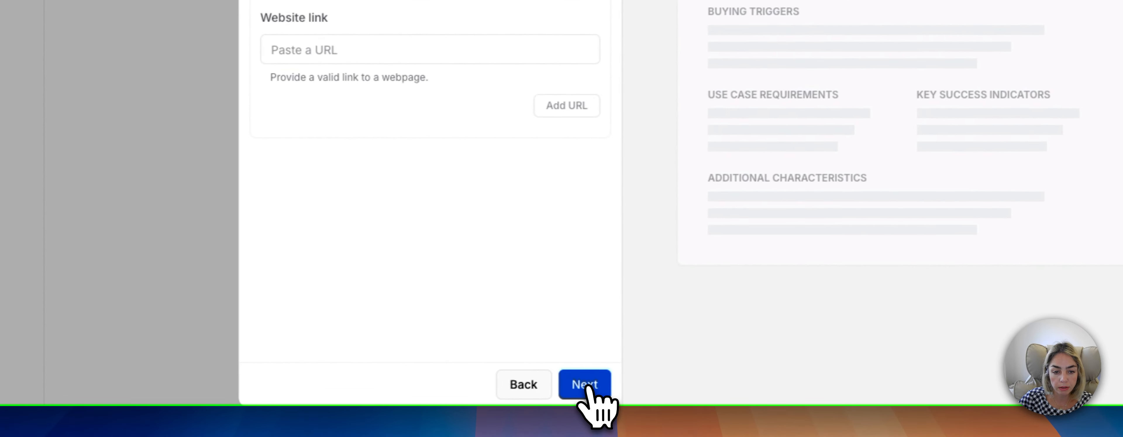
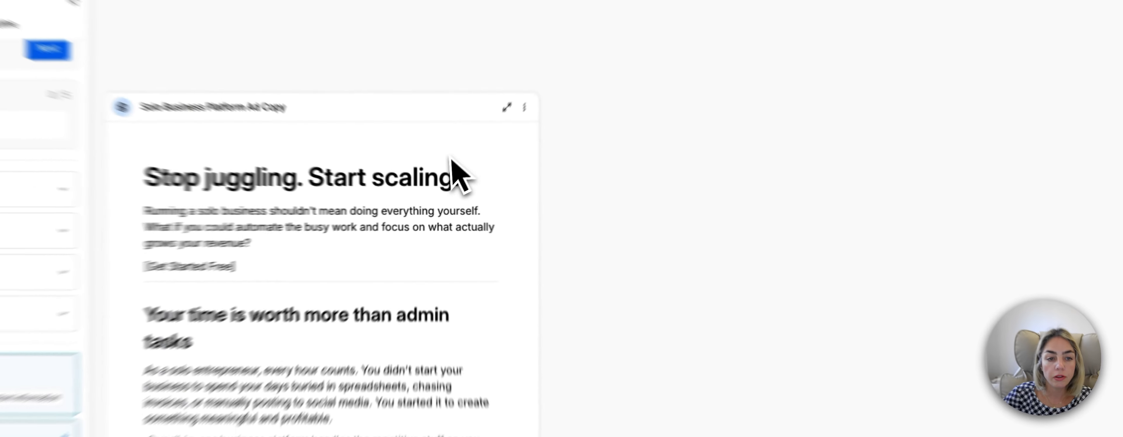
Close the open app form, search the app library for "outline" and start the Blog Outline app.
scroll(400, 215, down, 1)
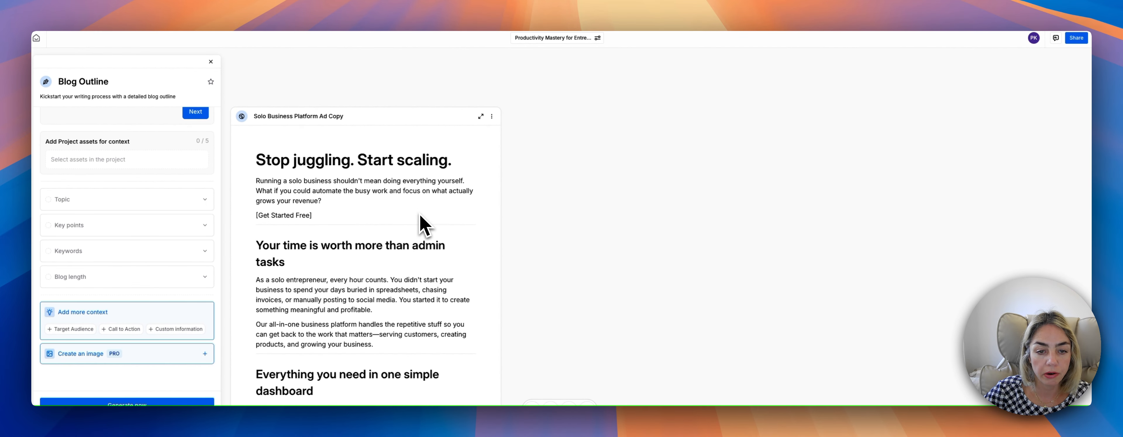
scroll(421, 224, down, 1)
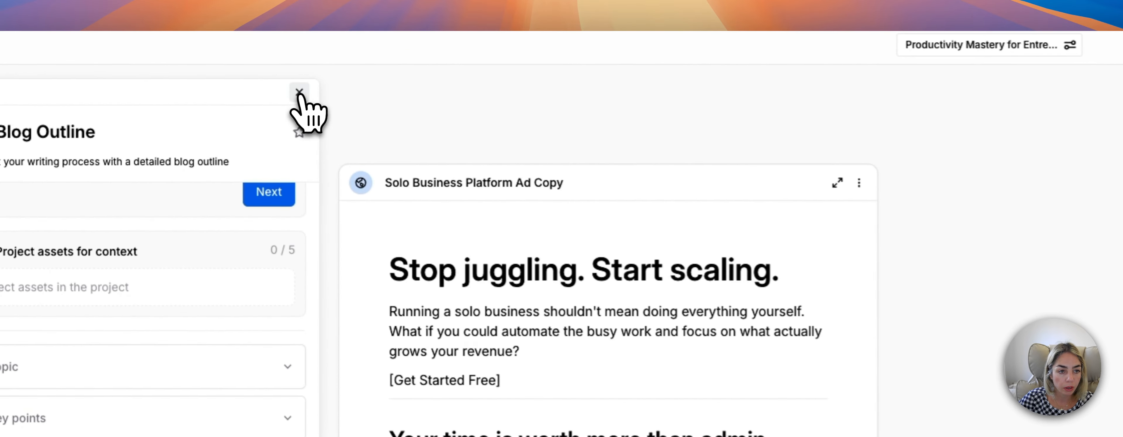
click(299, 93)
click(442, 401)
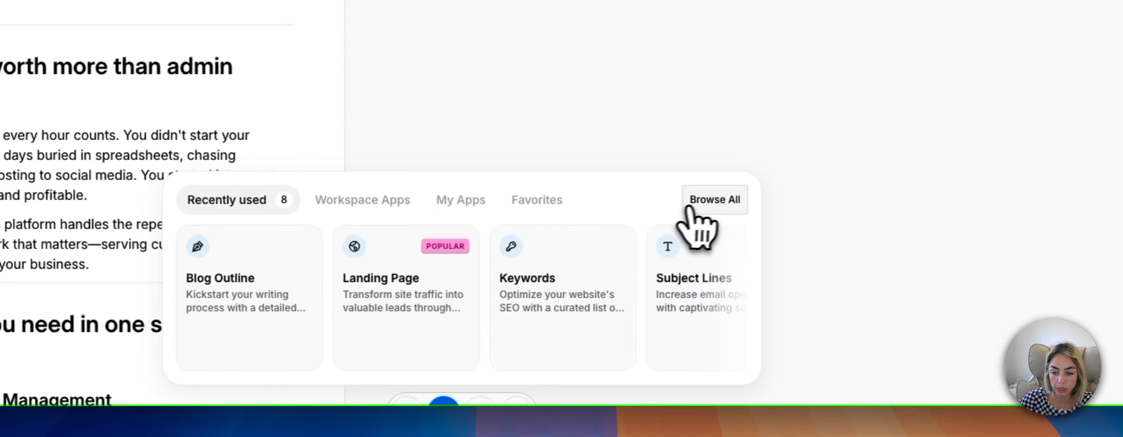
click(693, 204)
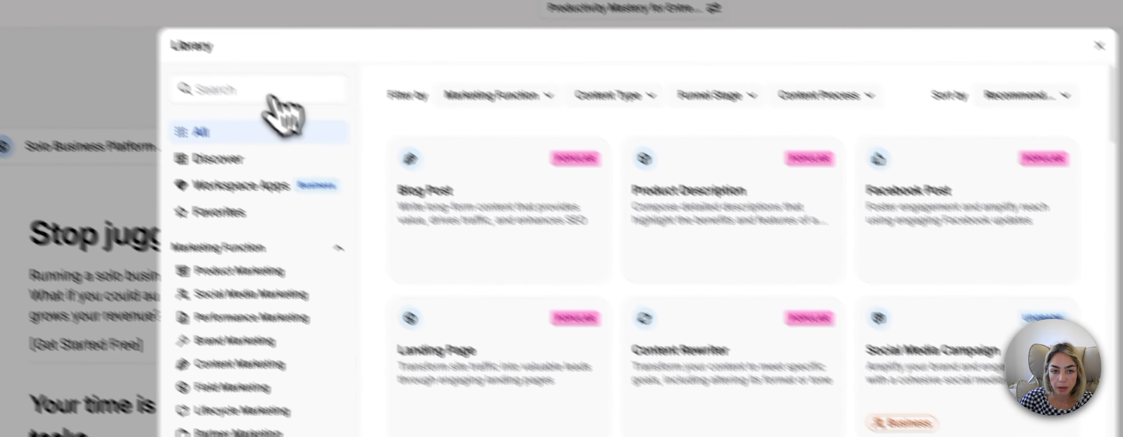
click(261, 92)
text(outline)
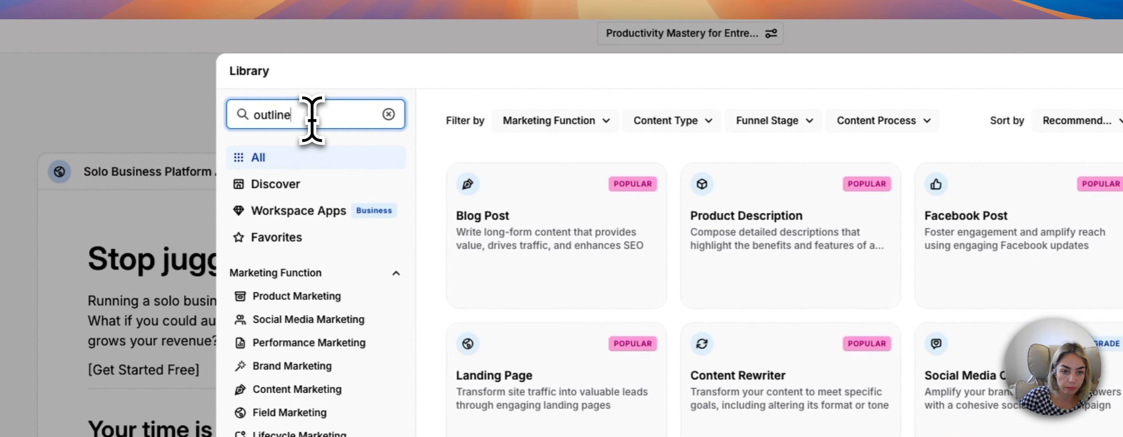
click(769, 324)
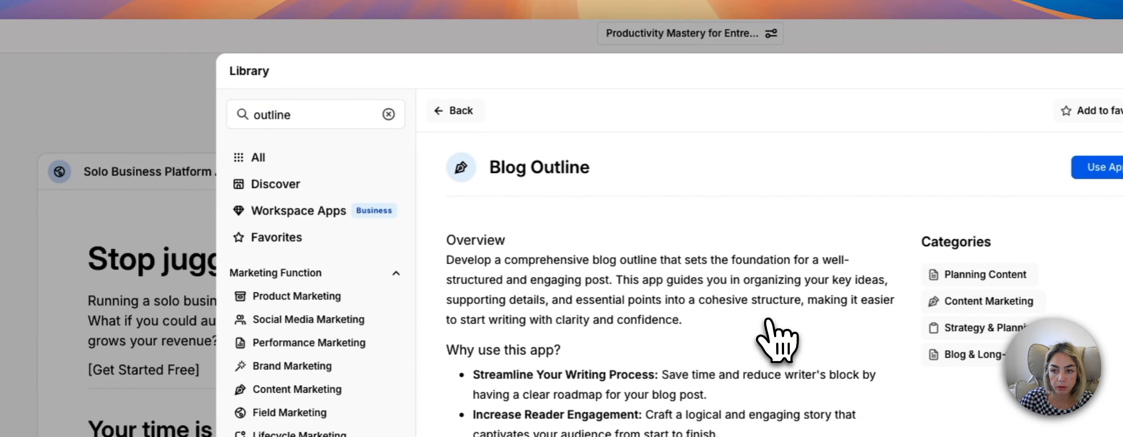
click(1096, 171)
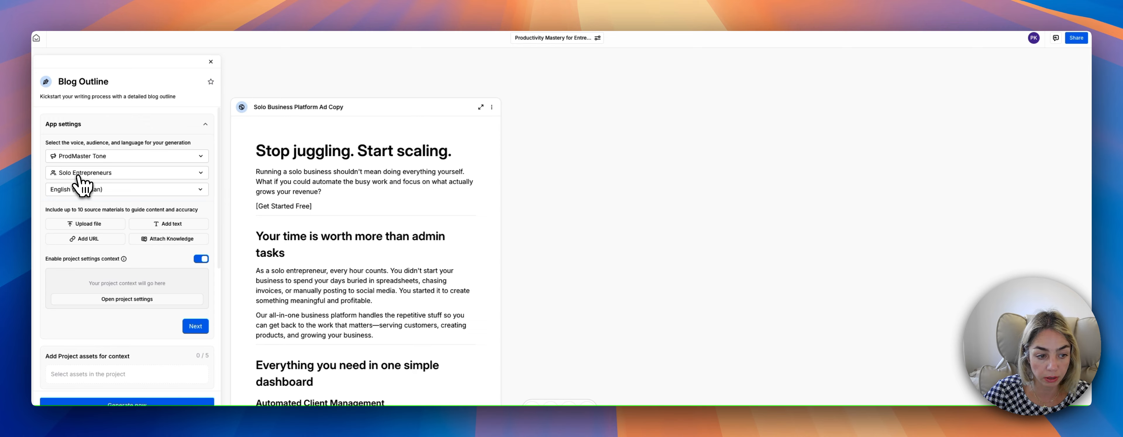
Generate a blog outline with the ProdMaster Tone voice and Solo Entrepreneurs audience, leaving the topic, key points, keywords and length empty.
scroll(95, 209, down, 5)
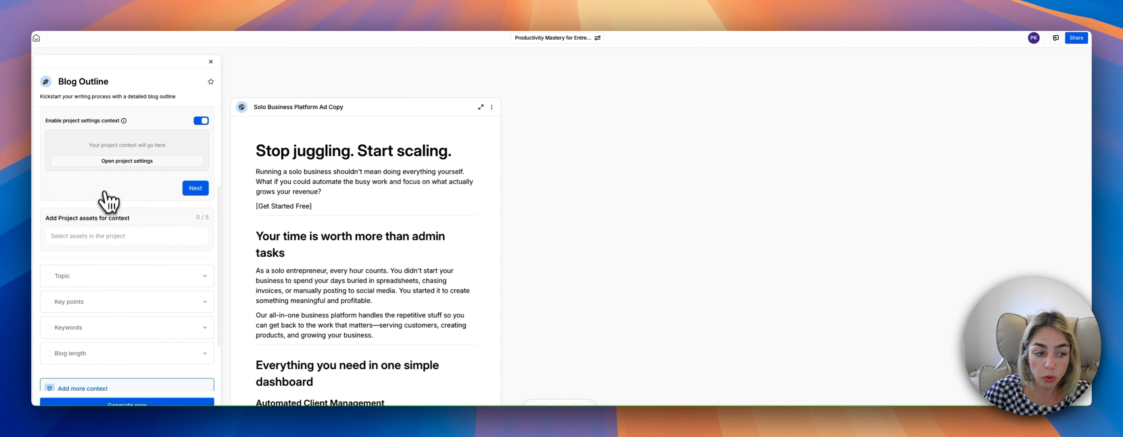
scroll(106, 218, down, 3)
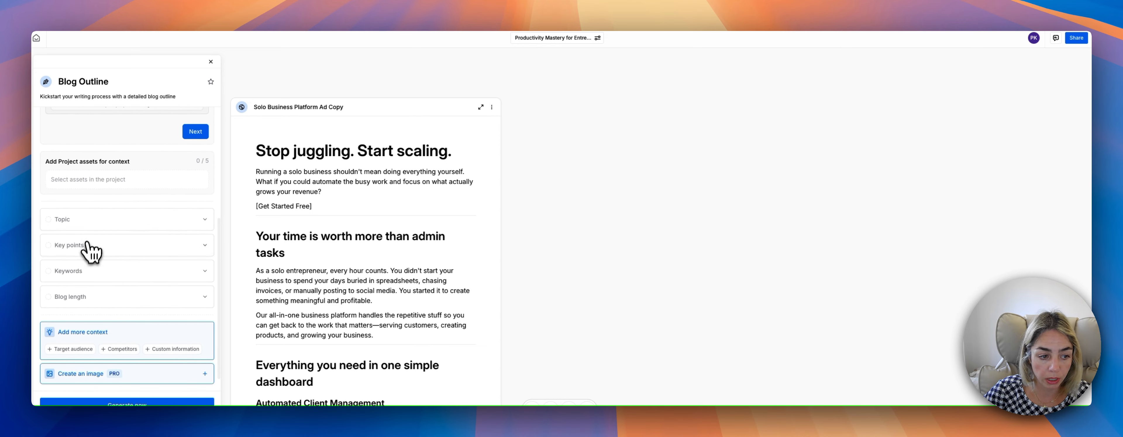
scroll(122, 285, down, 1)
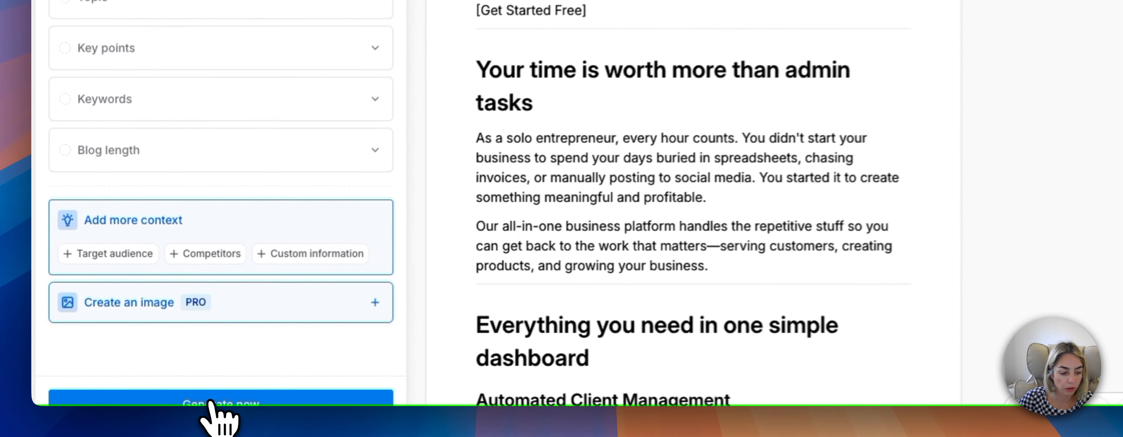
click(211, 404)
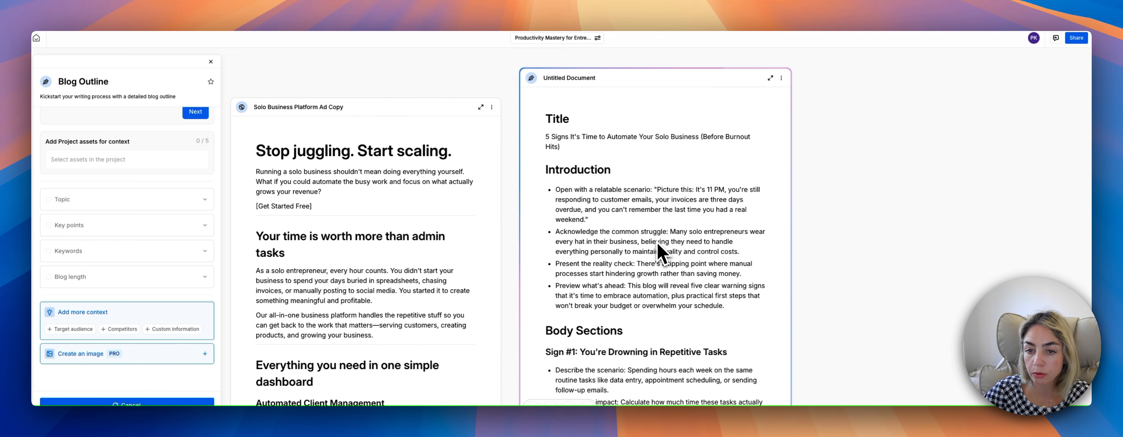
Examine the generated blog outline from its title and introduction through the body sections to the SEO suggestions.
scroll(657, 245, down, 3)
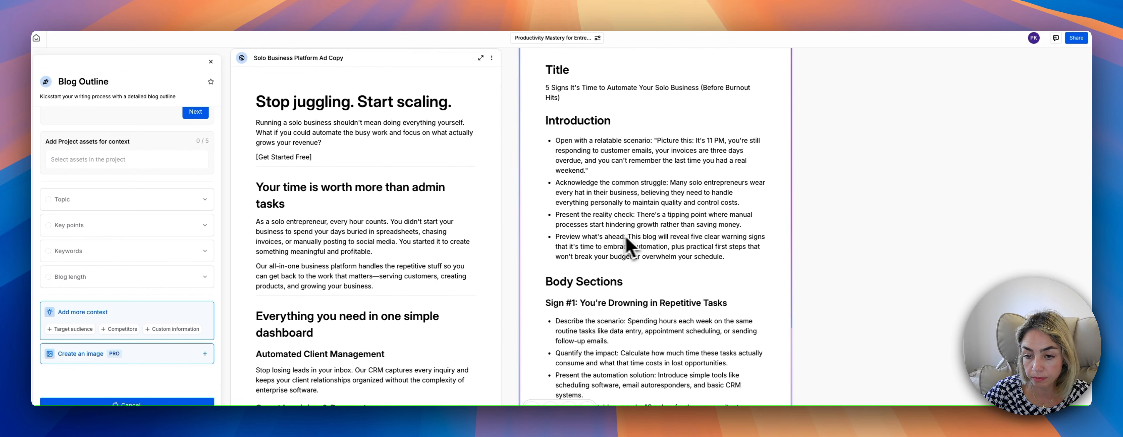
scroll(589, 265, down, 9)
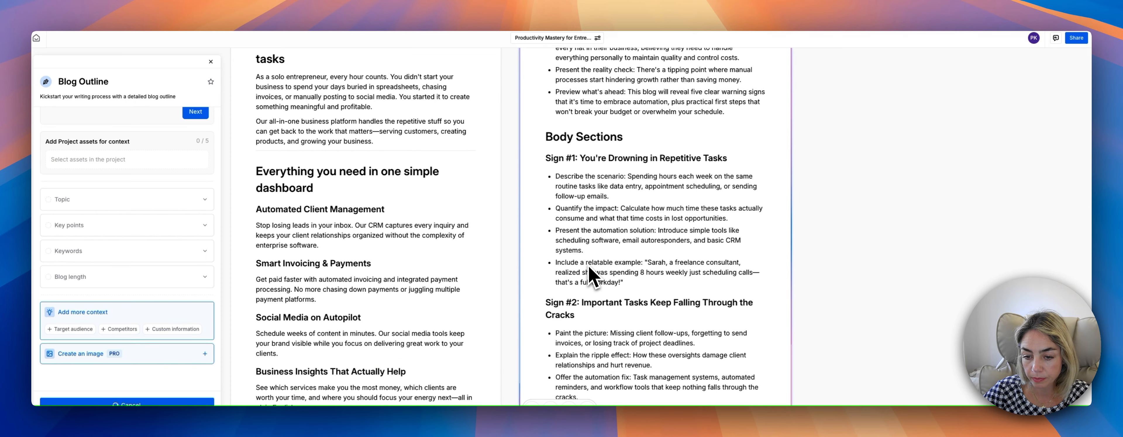
scroll(592, 276, down, 7)
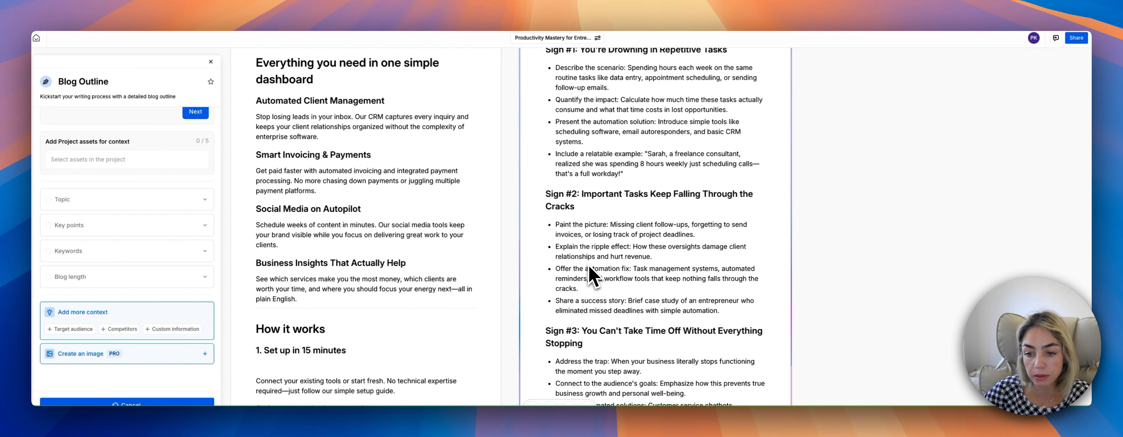
scroll(592, 276, down, 7)
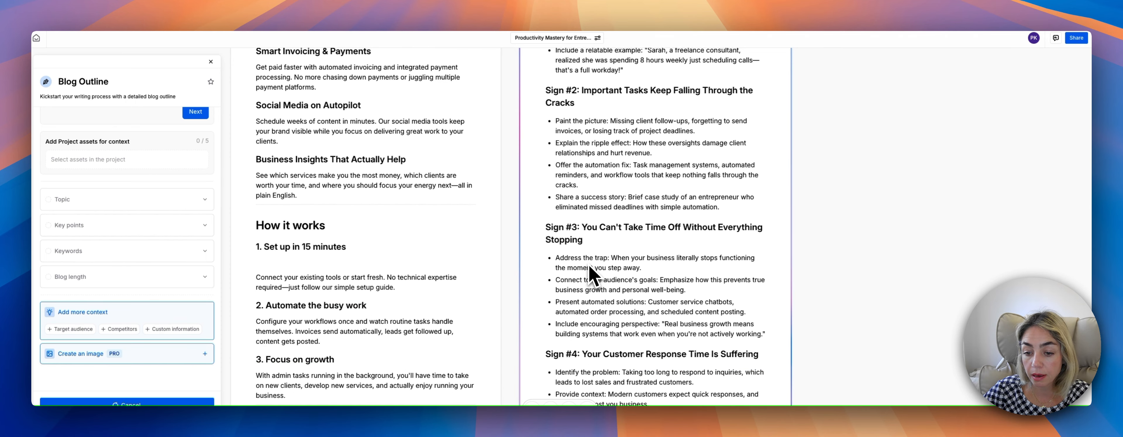
scroll(592, 277, up, 16)
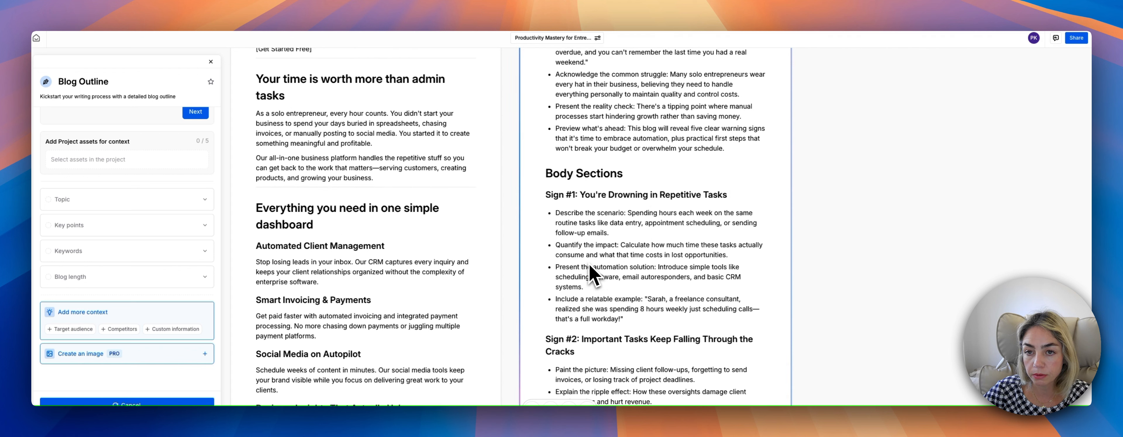
scroll(592, 277, up, 10)
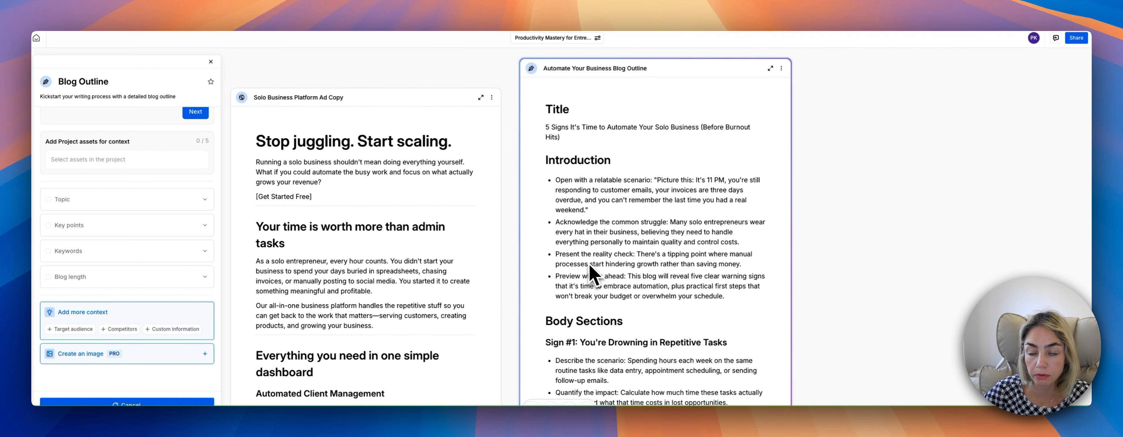
scroll(593, 275, down, 1)
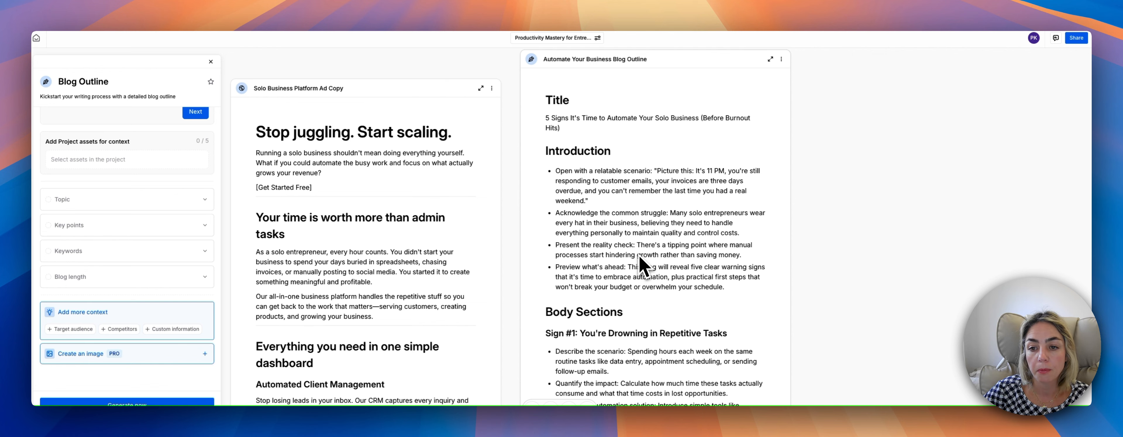
scroll(640, 266, down, 4)
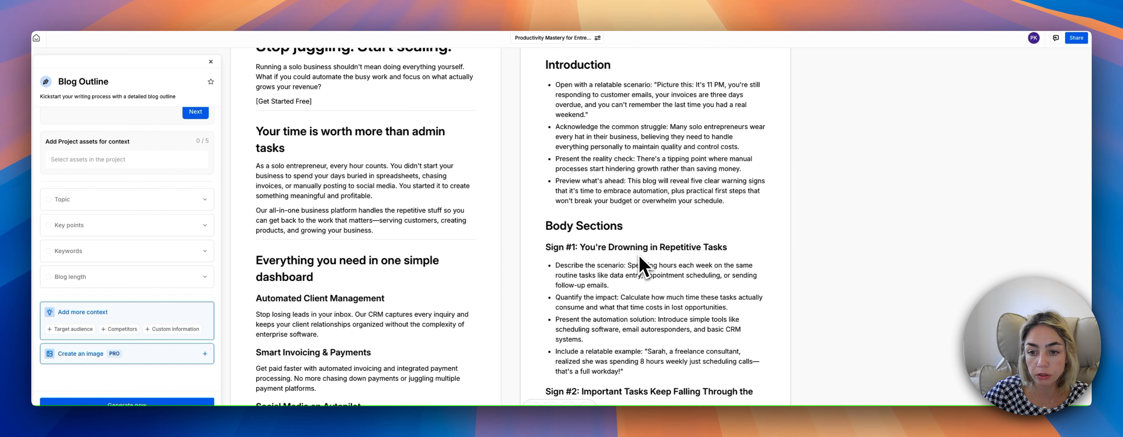
scroll(641, 266, down, 4)
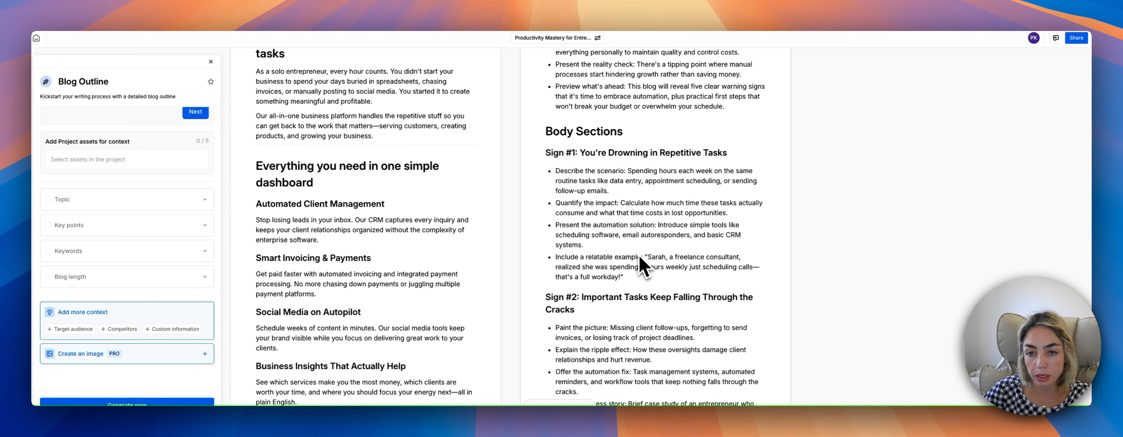
scroll(641, 266, down, 9)
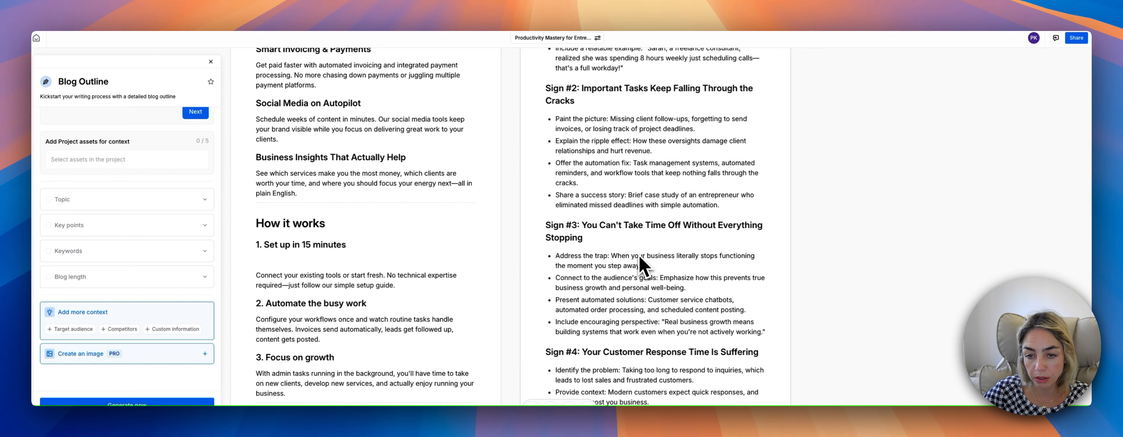
scroll(640, 266, down, 5)
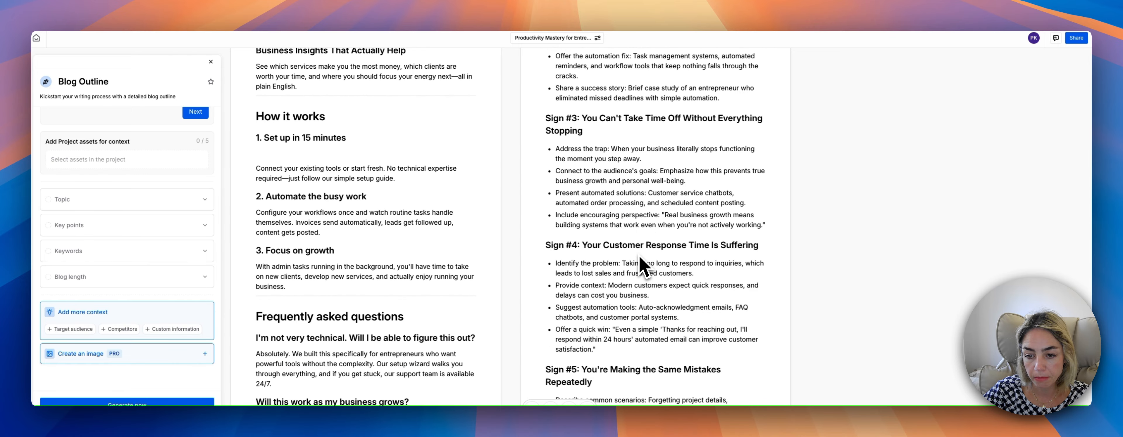
scroll(640, 266, down, 8)
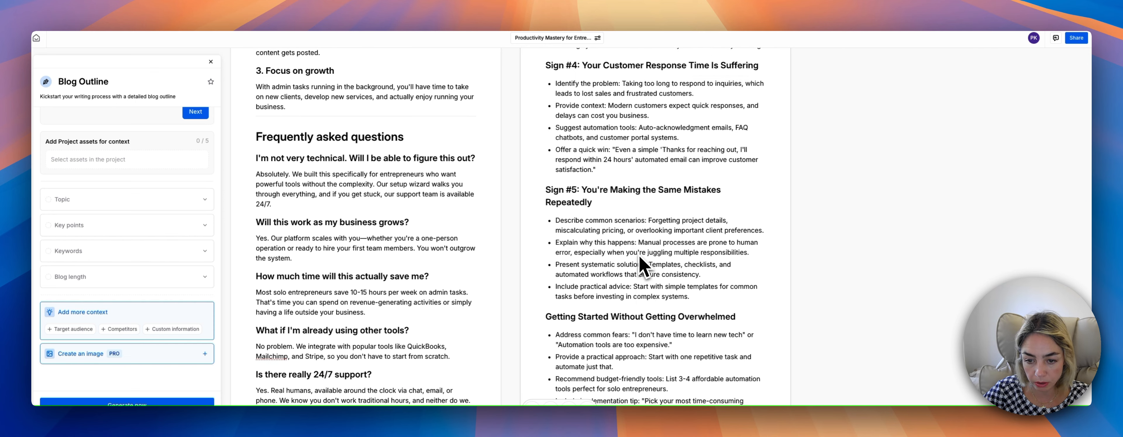
scroll(641, 266, down, 6)
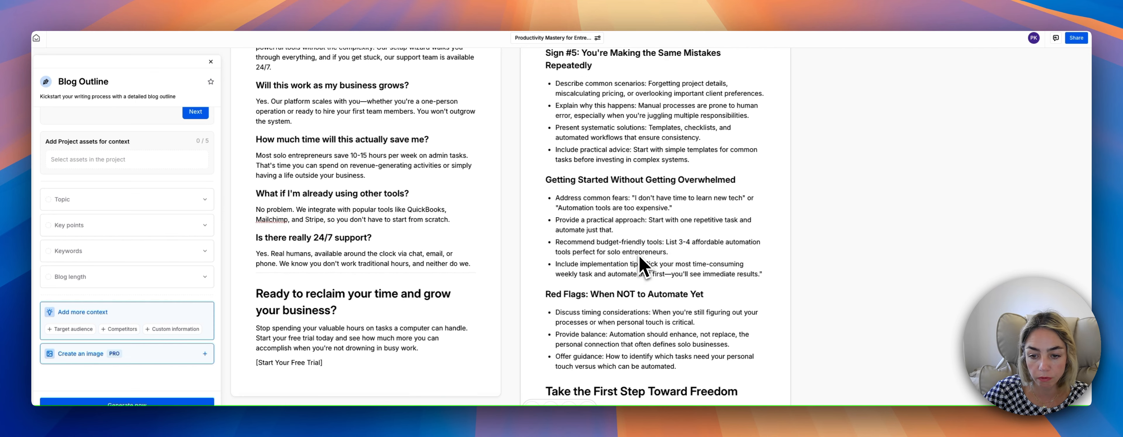
scroll(640, 266, down, 14)
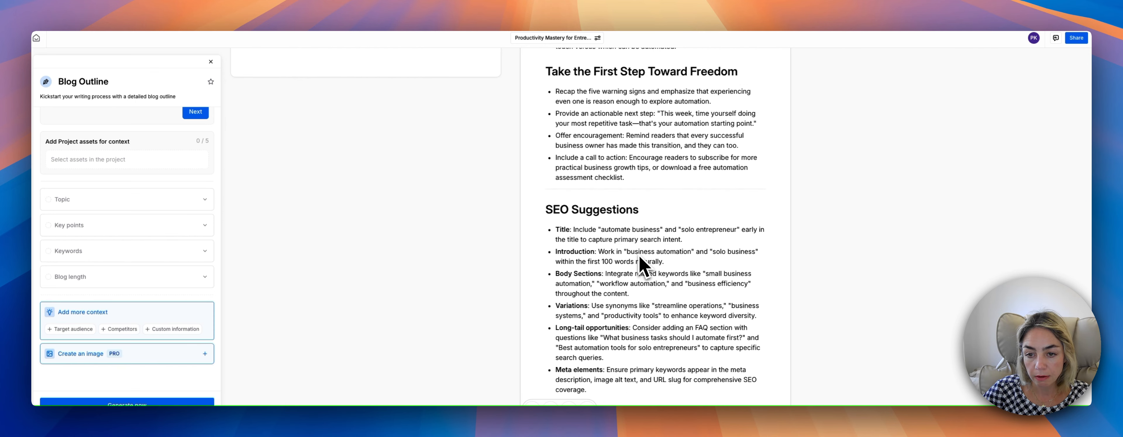
scroll(641, 266, down, 4)
scroll(603, 301, up, 5)
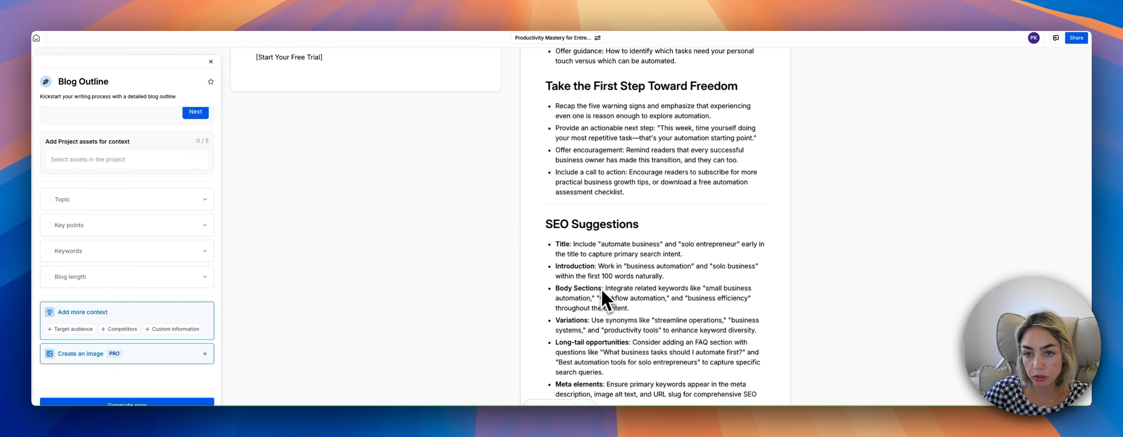
scroll(603, 300, up, 20)
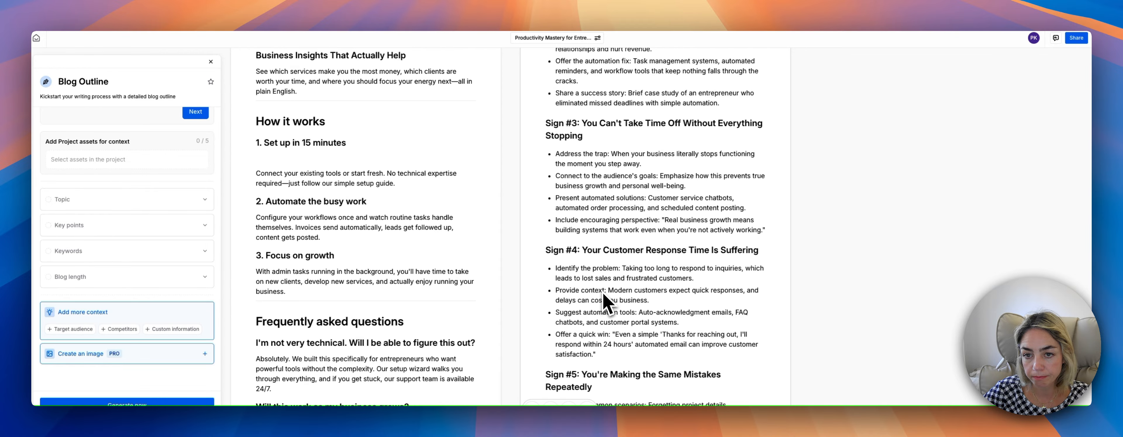
scroll(604, 301, up, 20)
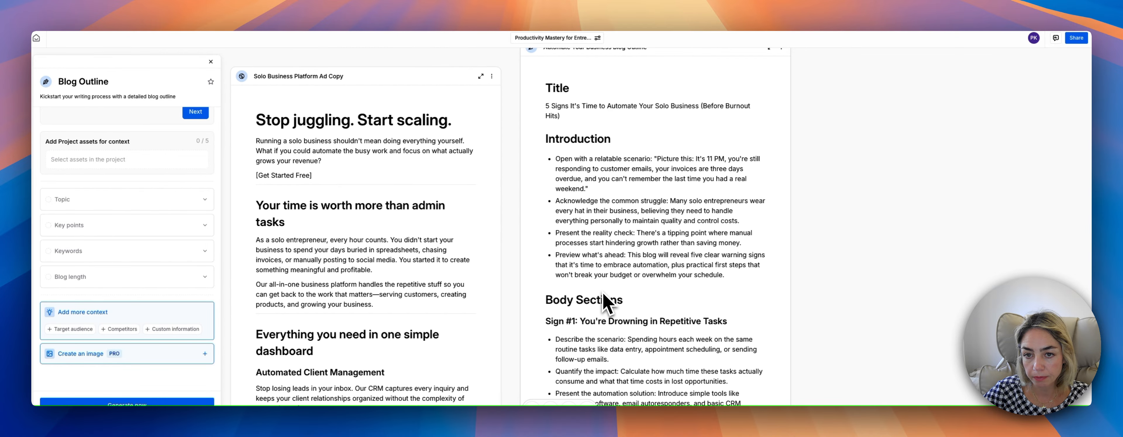
scroll(604, 300, up, 5)
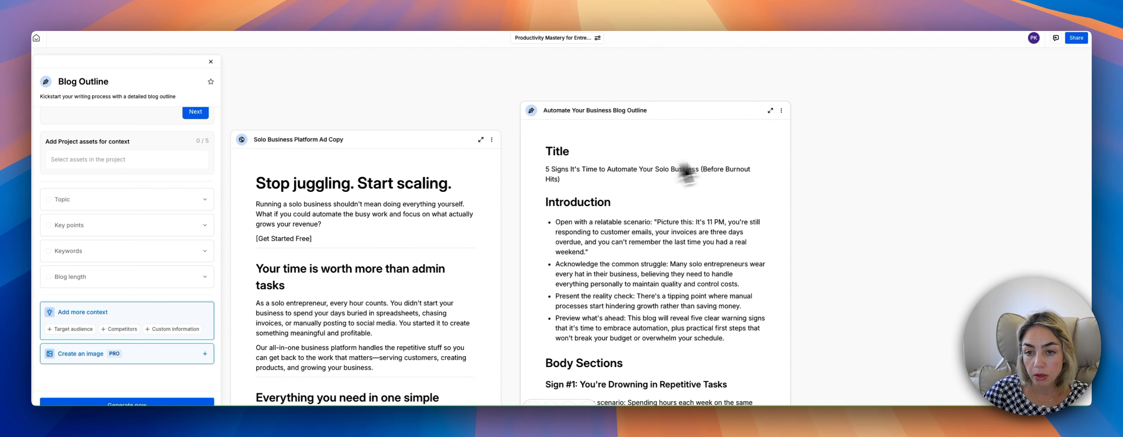
Below the "Take the First Step Toward Freedom" bullets, begin an AI writing instruction with "Add 5 hacks for more productivity for creators and solo".
scroll(567, 262, down, 5)
scroll(565, 285, down, 20)
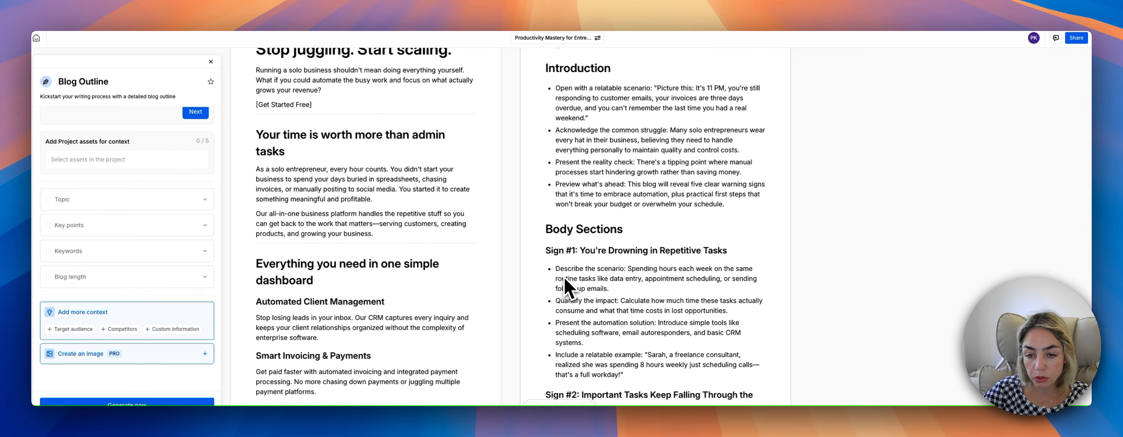
scroll(571, 290, down, 17)
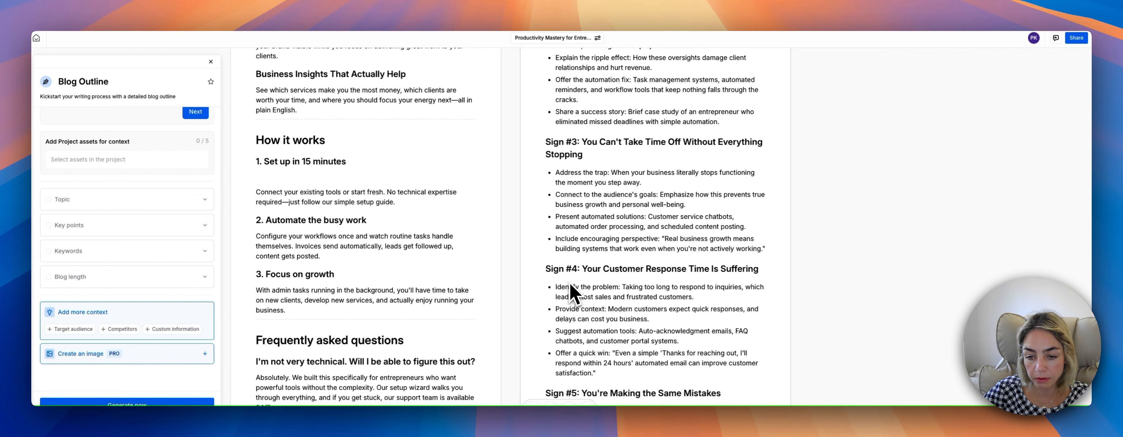
scroll(571, 292, down, 20)
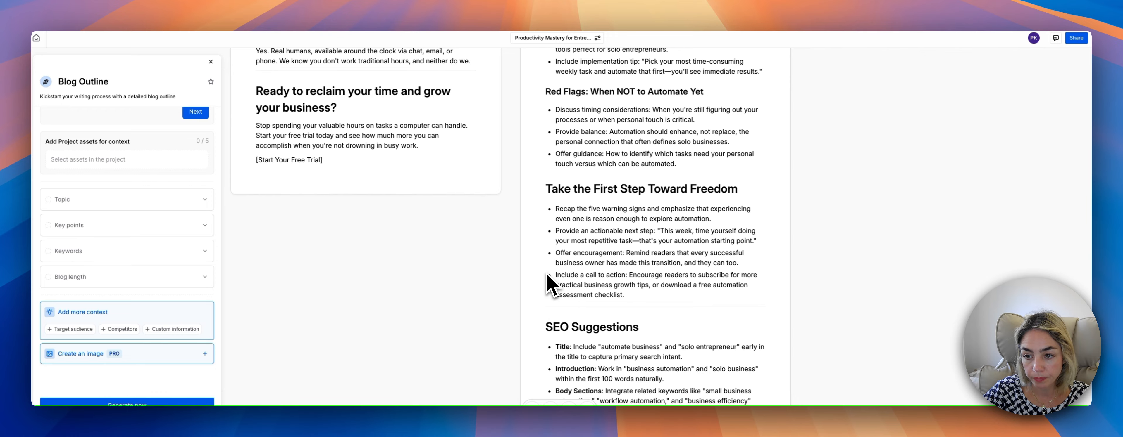
scroll(548, 296, up, 1)
scroll(547, 277, up, 2)
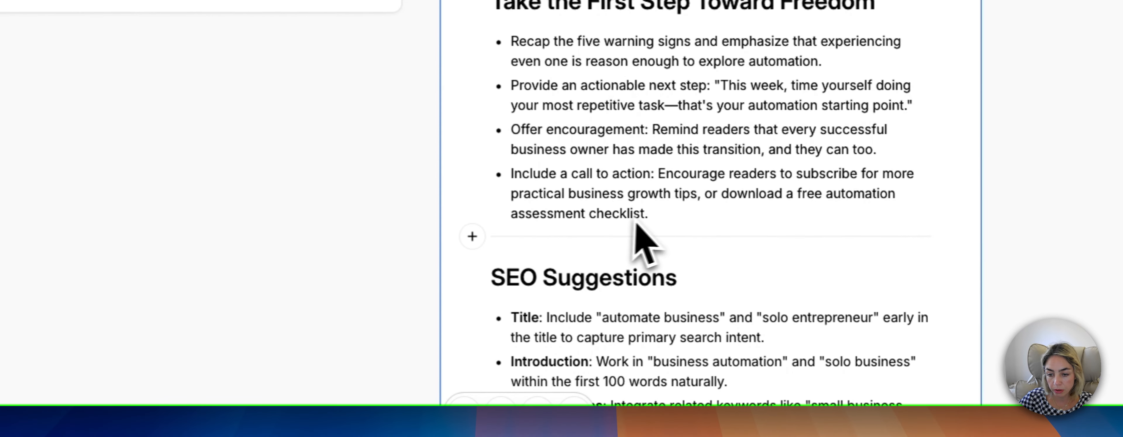
click(474, 239)
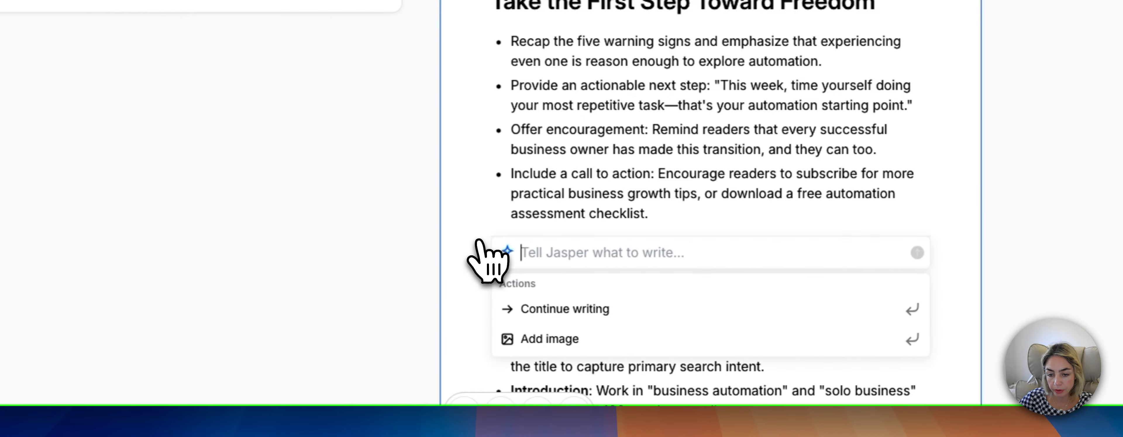
text(Add 5 hac)
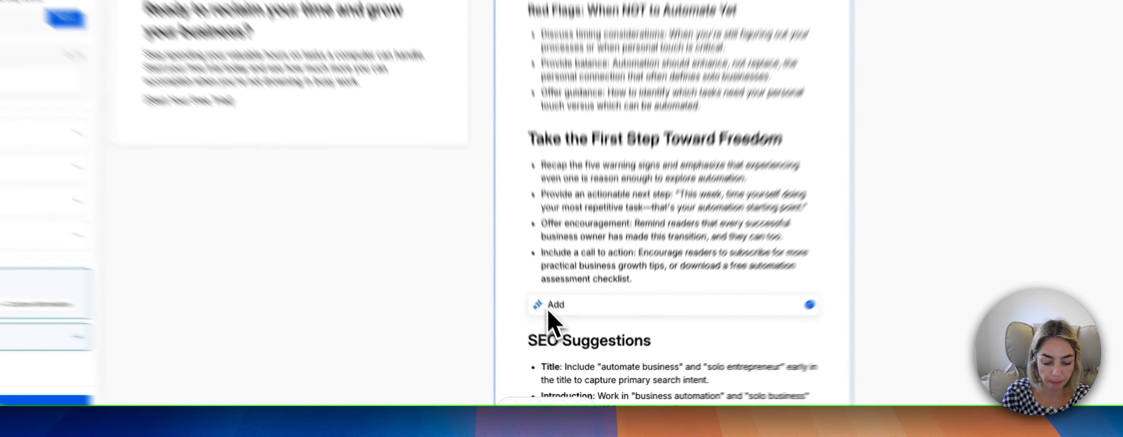
text(ks)
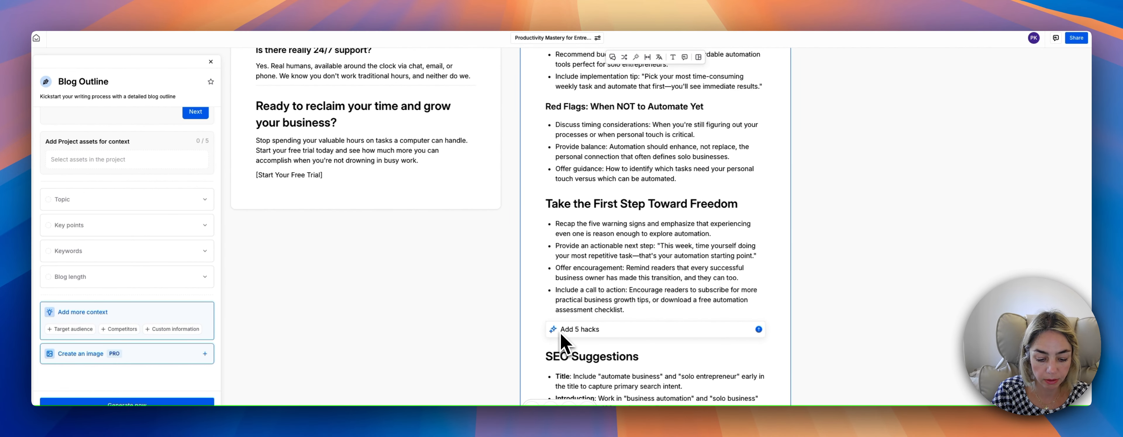
text( for mor)
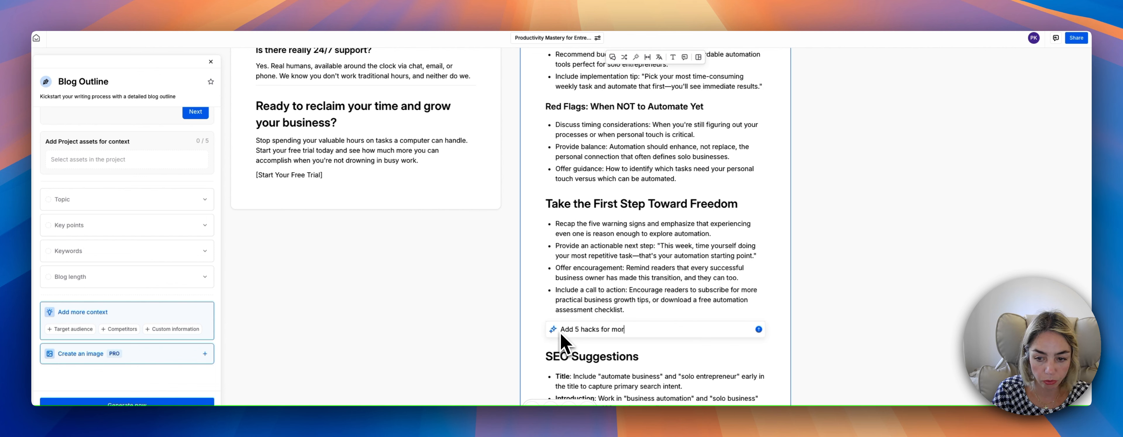
text(e productivi)
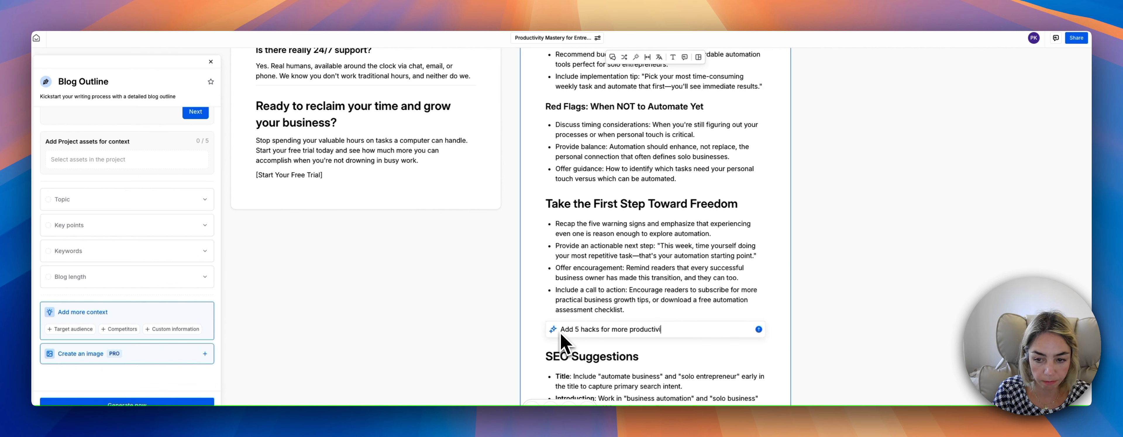
text(ty for creatores and)
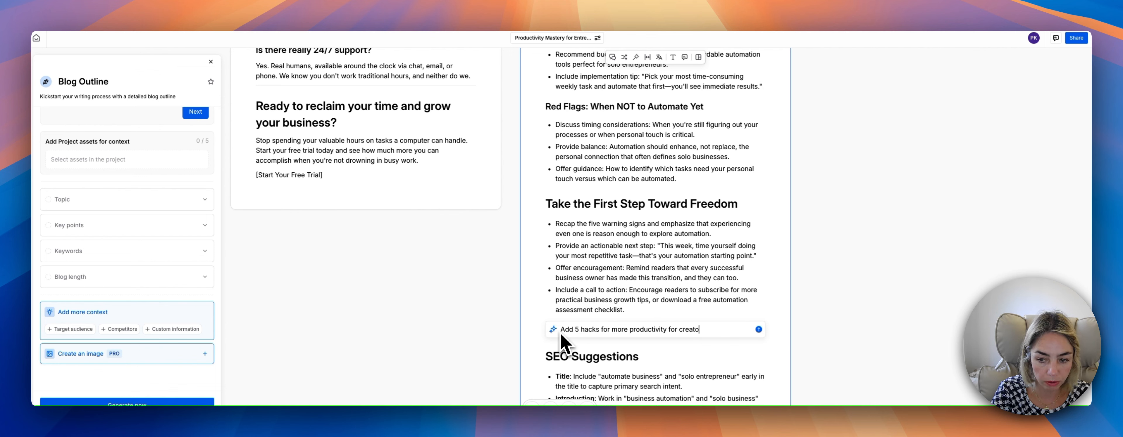
key(BackSpace)
key(BackSpace)
key(BackSpace)
key(BackSpace)
key(BackSpace)
key(BackSpace)
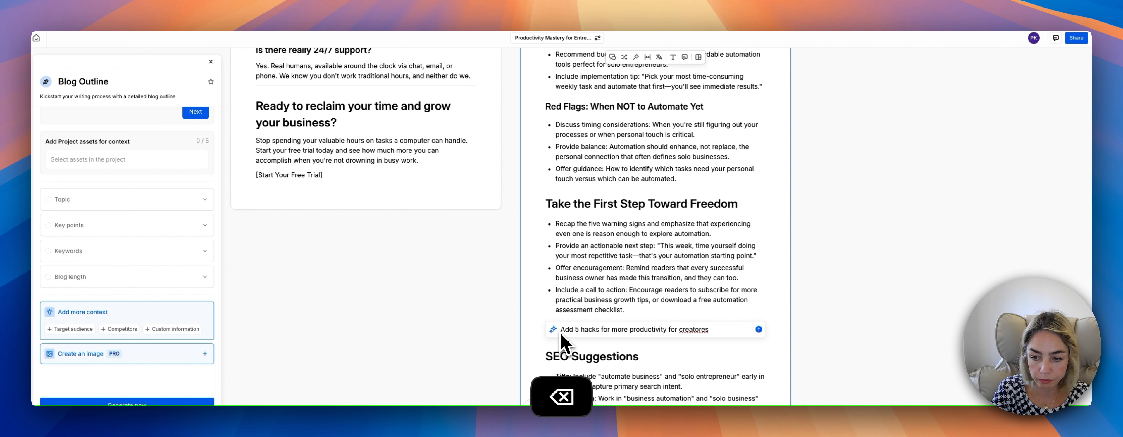
text(s and solo)
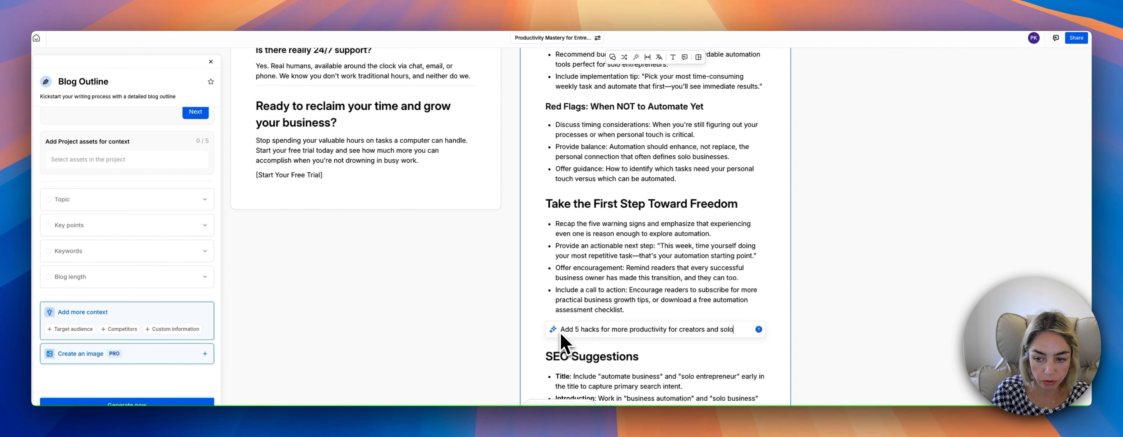
text( e)
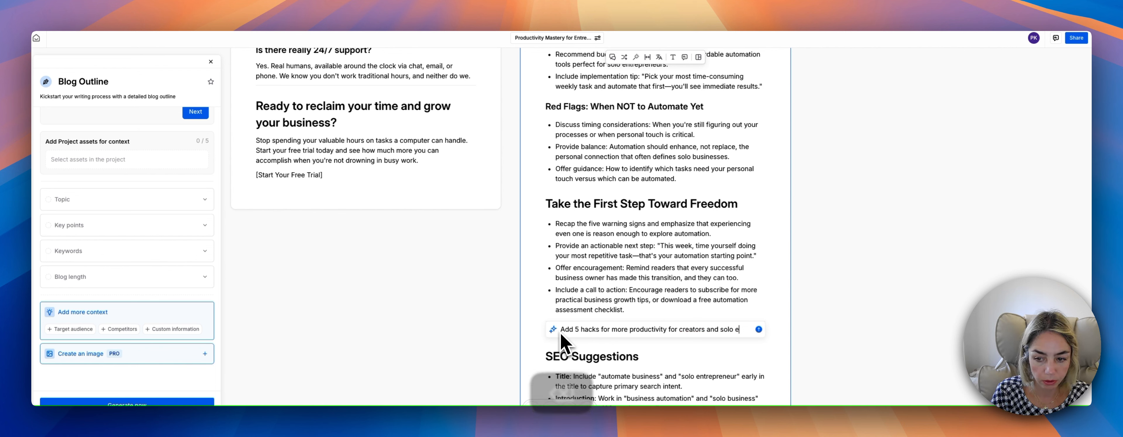
text(ntreprenwu)
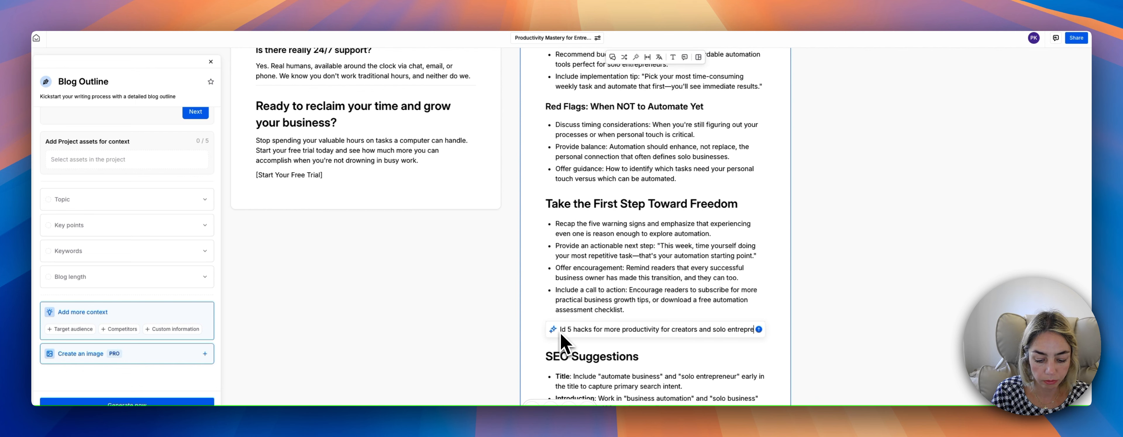
Finish the AI instruction with "entrepreneurs", correctly spelled, and have Jasper write the section into the outline.
key(BackSpace)
key(BackSpace)
key(BackSpace)
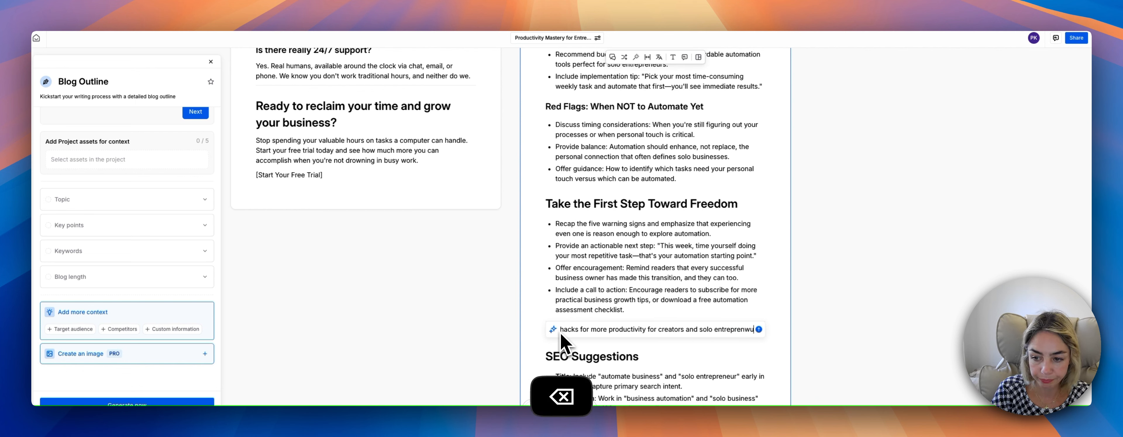
text(rs)
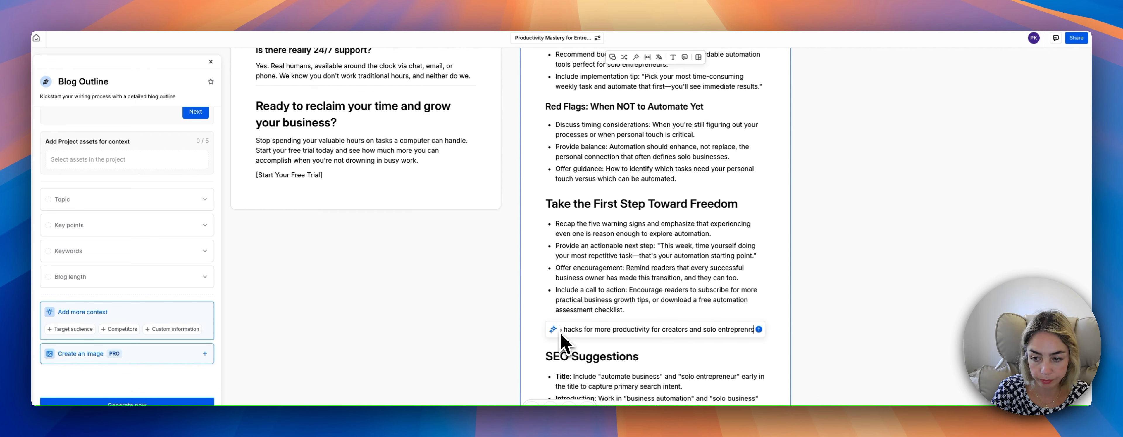
key(BackSpace)
key(BackSpace)
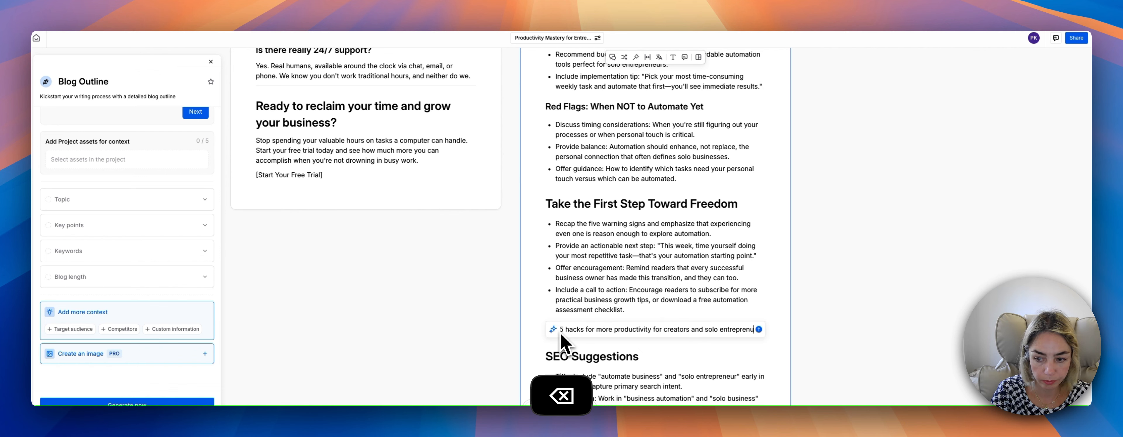
key(BackSpace)
key(BackSpace)
key(BackSpace)
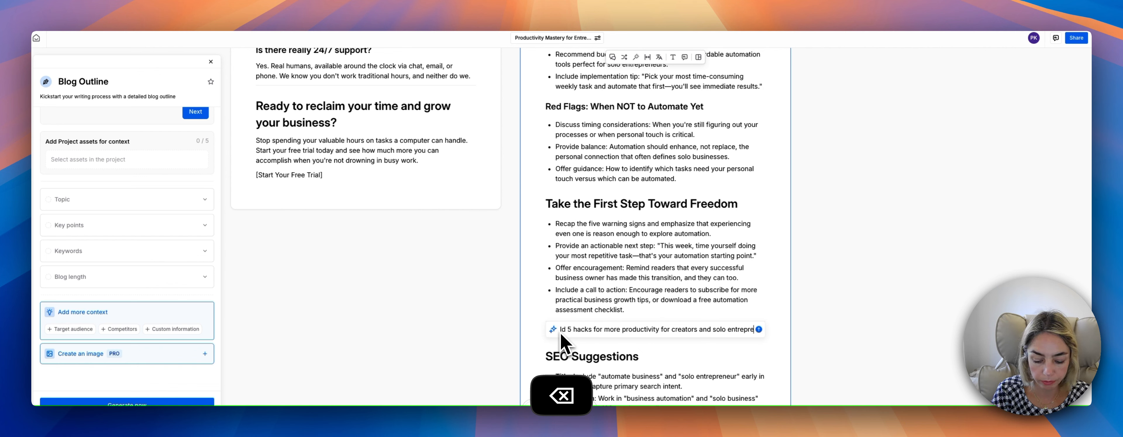
text(neurs)
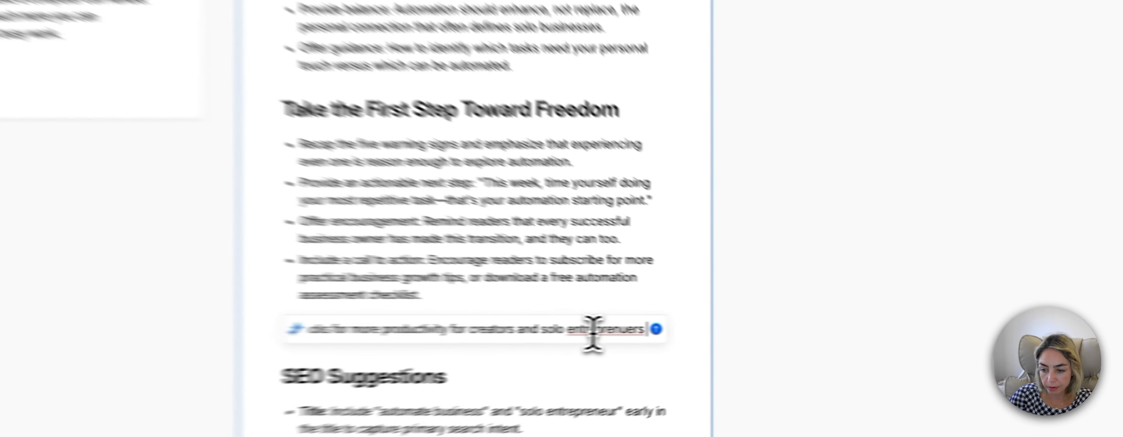
right_click(730, 329)
click(827, 101)
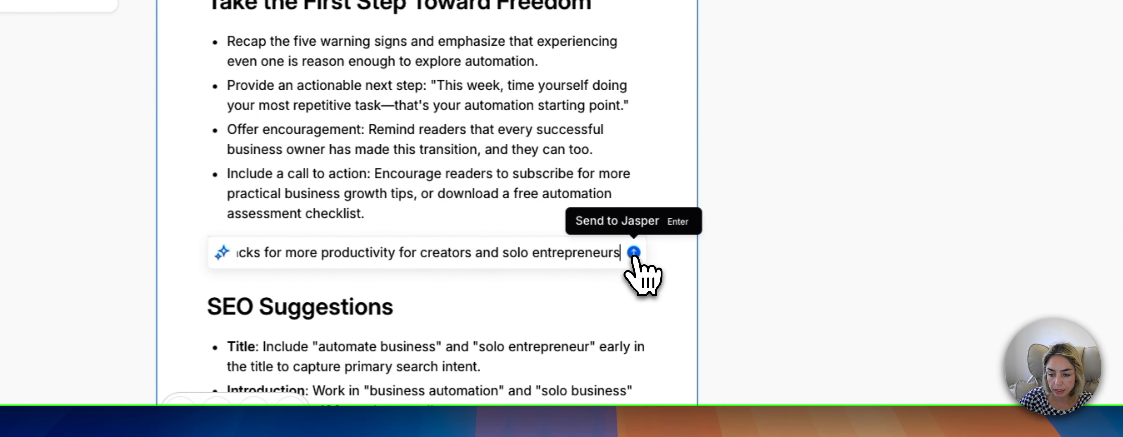
click(633, 254)
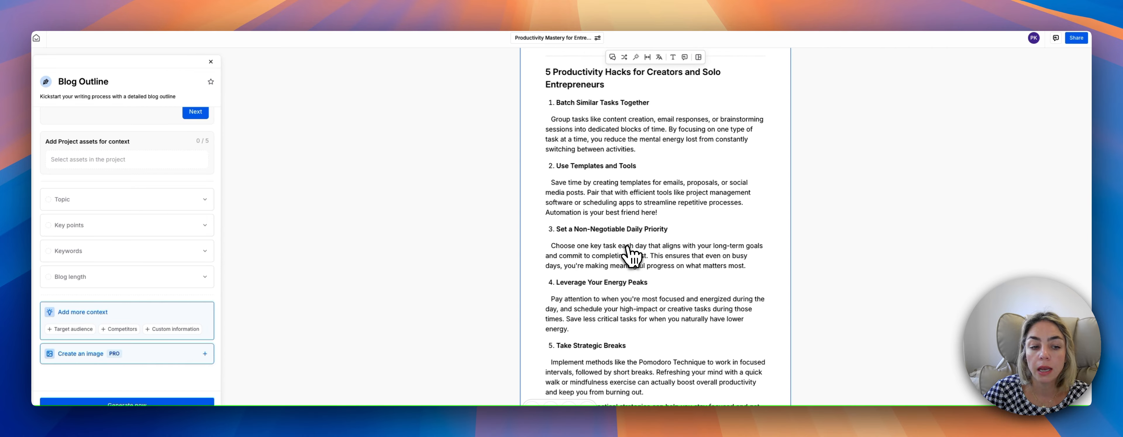
Start the Blog Post app from the app library with Automate Your Business Blog Outline as its project context asset.
scroll(589, 271, up, 15)
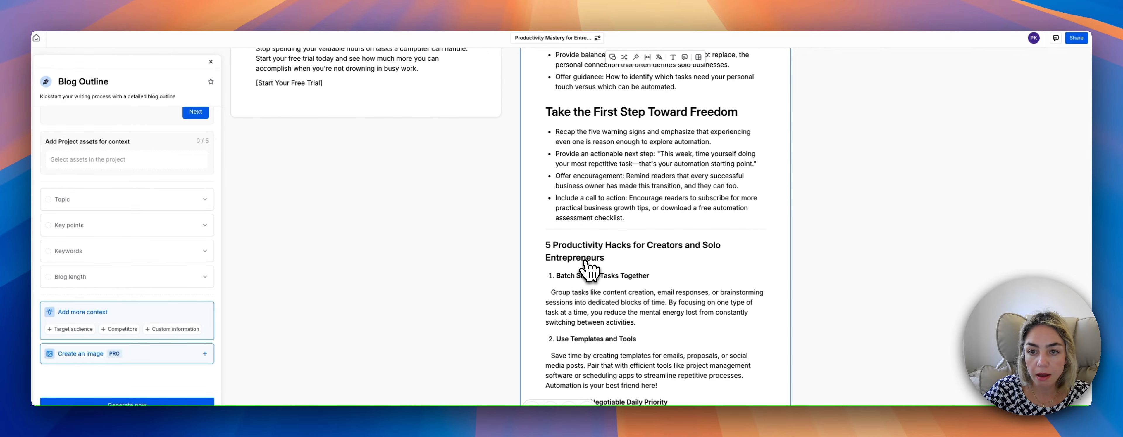
scroll(589, 270, up, 10)
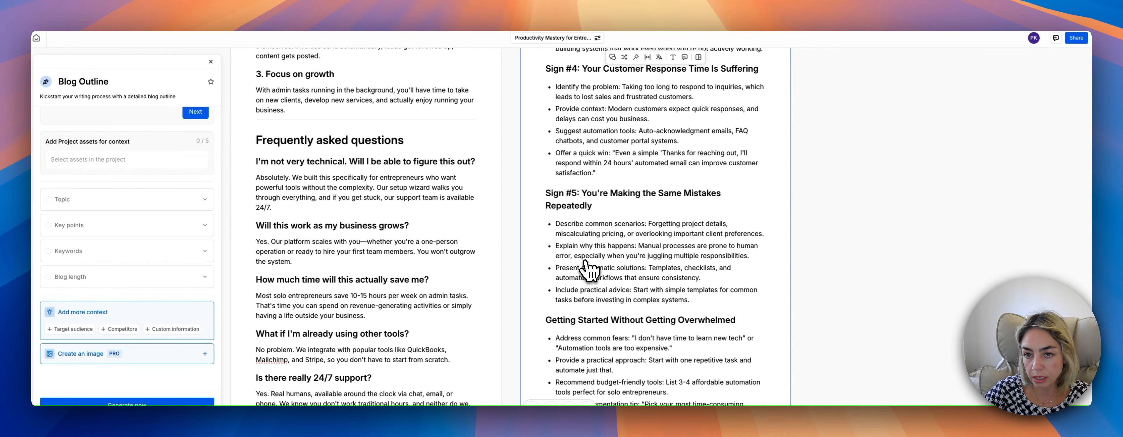
scroll(589, 269, up, 10)
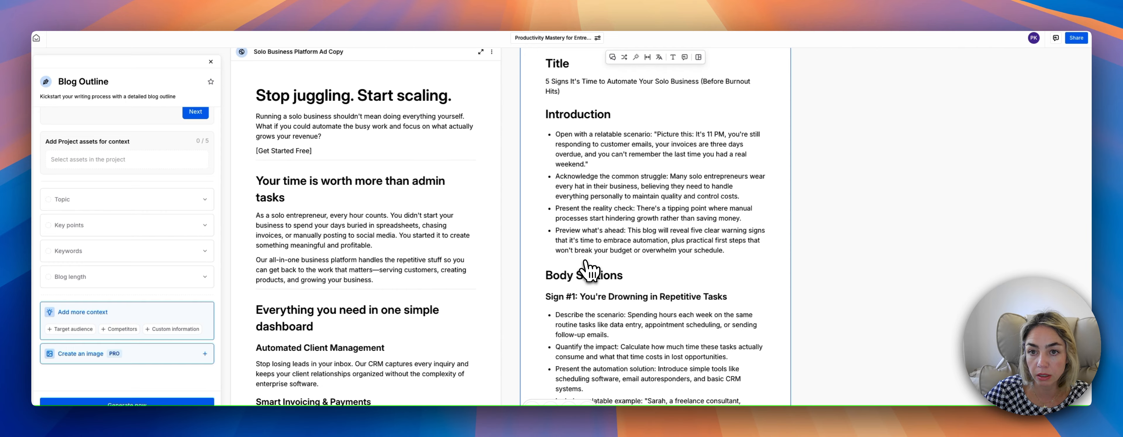
scroll(586, 268, up, 3)
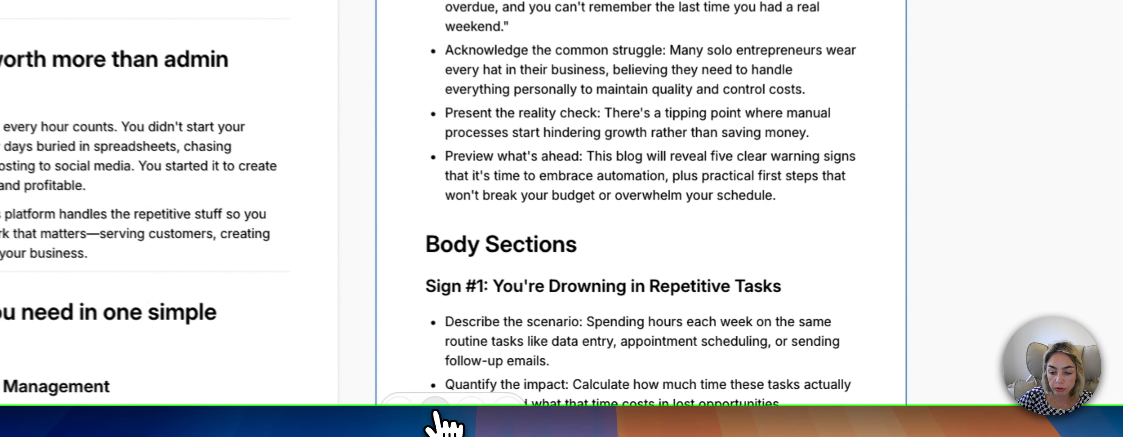
click(550, 405)
click(695, 211)
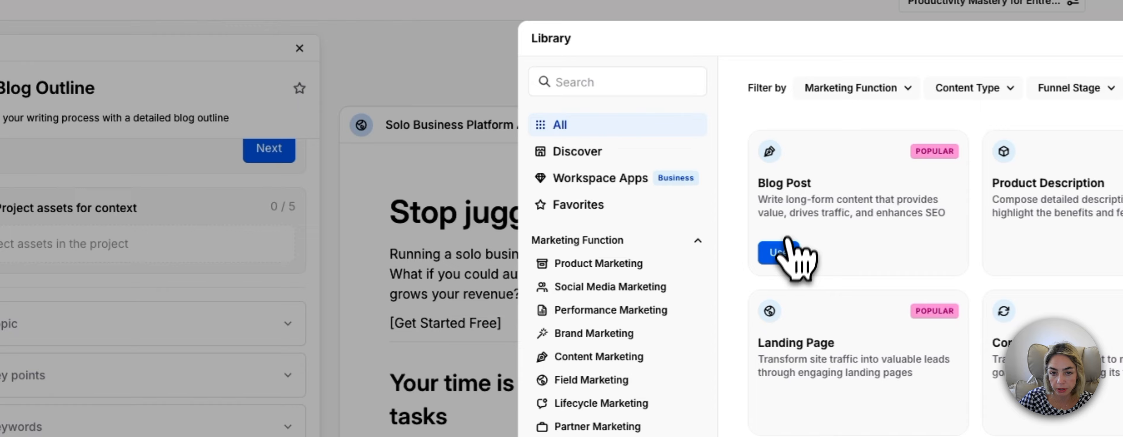
click(778, 253)
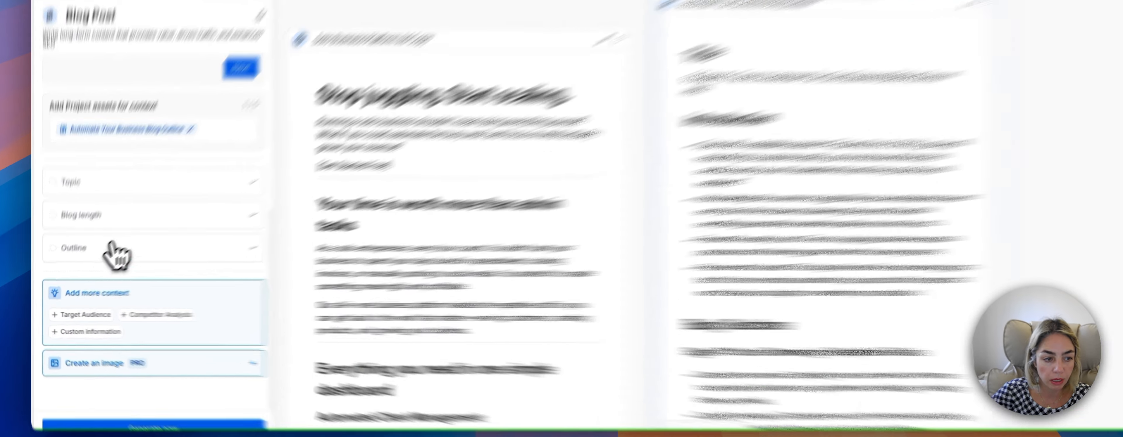
Set the blog length to Medium (800-1500 words), leave the topic and outline empty, and generate the blog post.
click(76, 238)
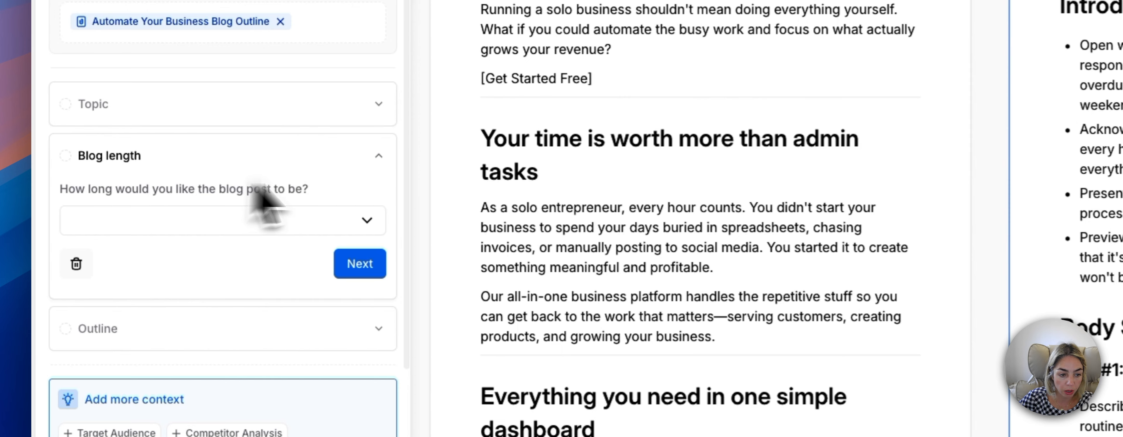
click(349, 220)
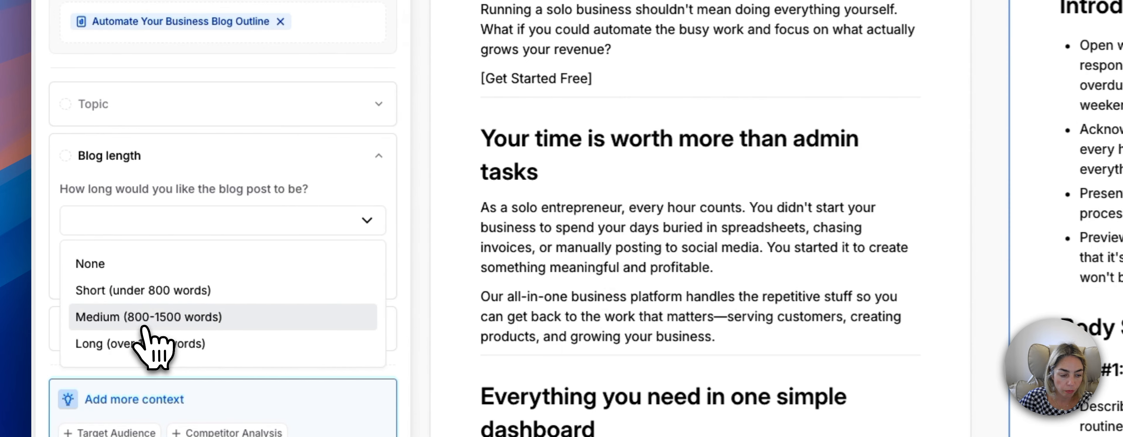
click(118, 320)
click(246, 335)
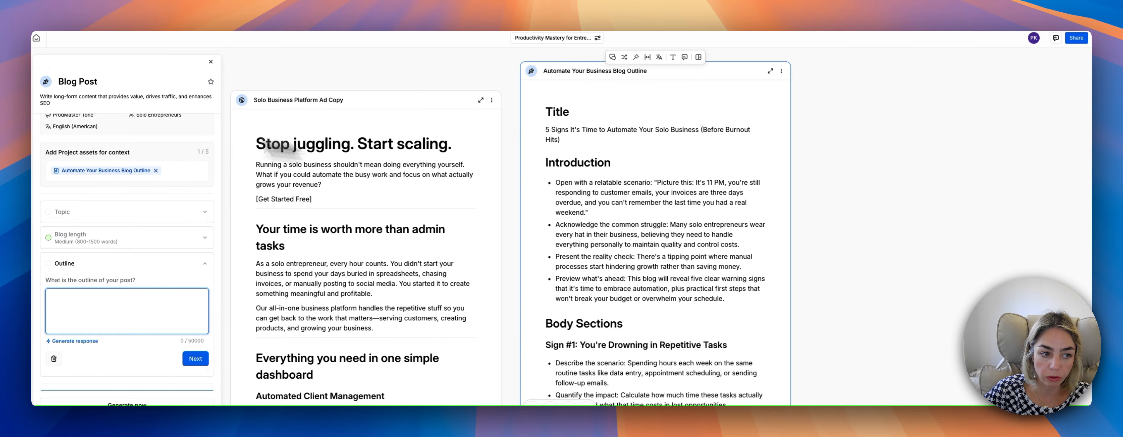
scroll(117, 344, down, 3)
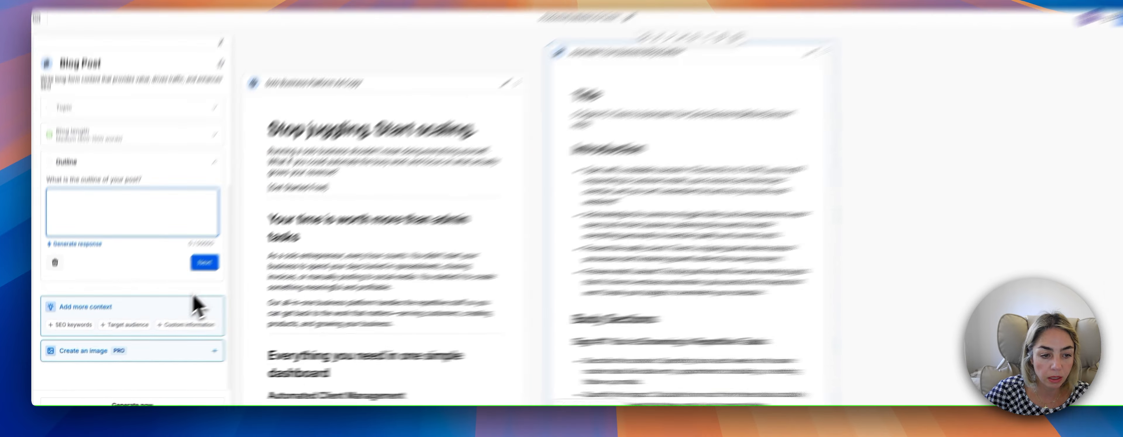
click(193, 273)
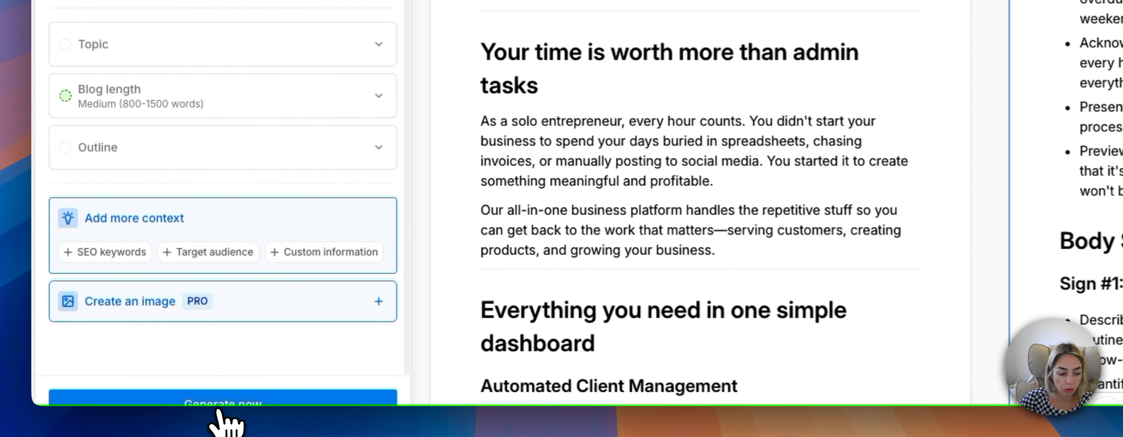
click(217, 409)
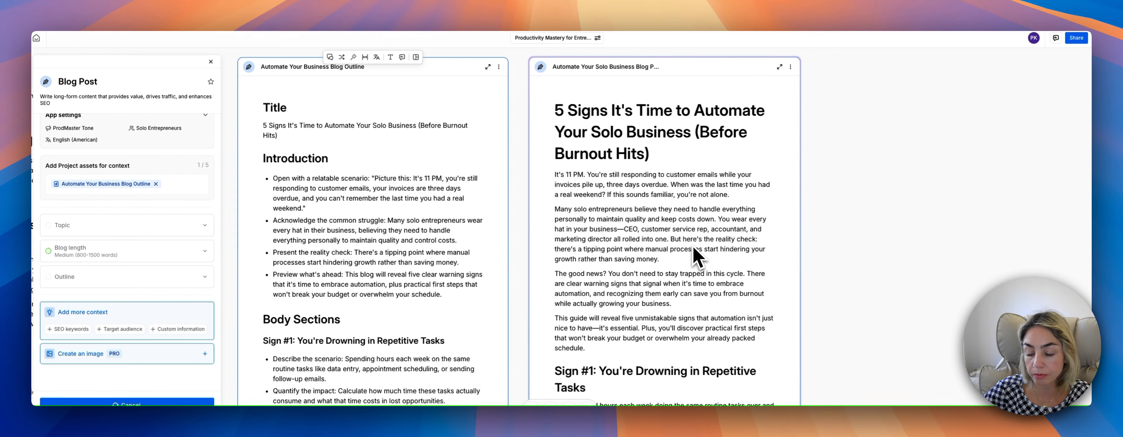
Review the generated blog post against its outline, from the introduction through Sign #5 and back to the title.
scroll(697, 257, down, 5)
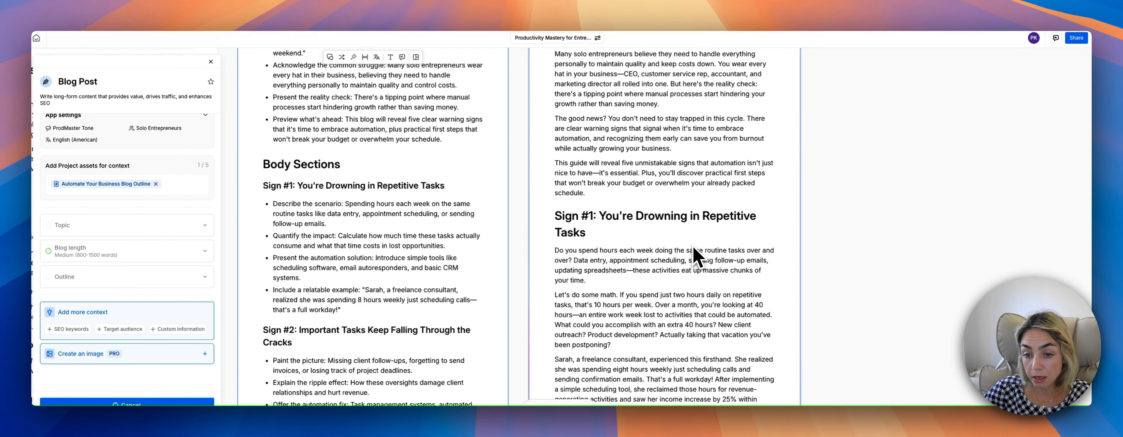
scroll(697, 257, down, 3)
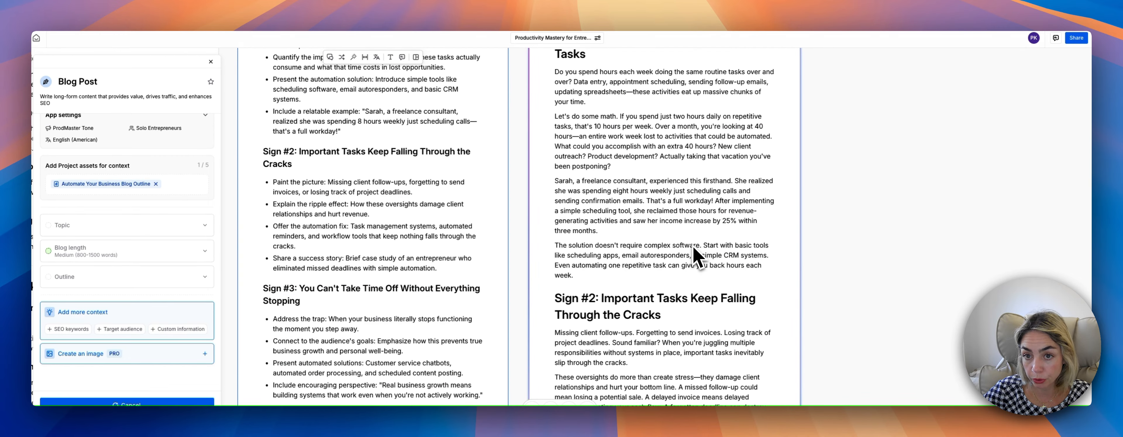
scroll(697, 257, down, 2)
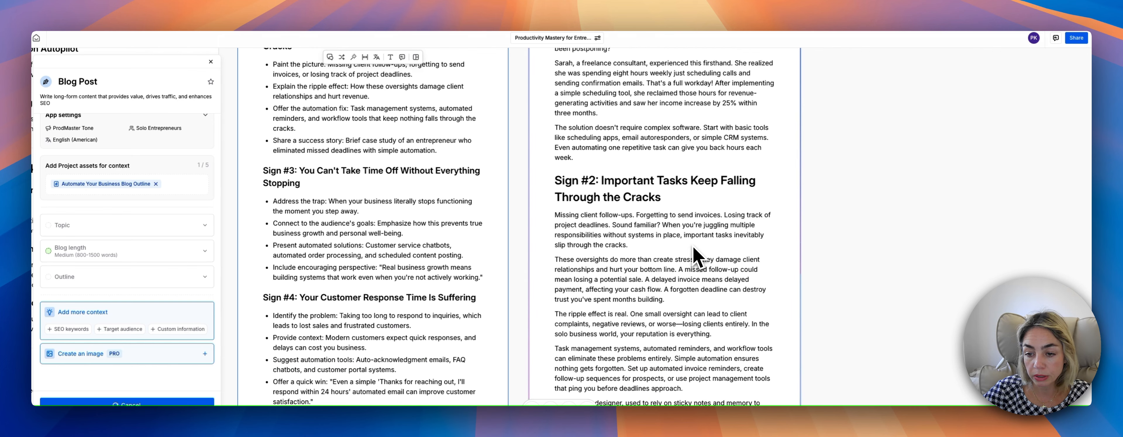
scroll(697, 257, up, 2)
scroll(697, 257, down, 4)
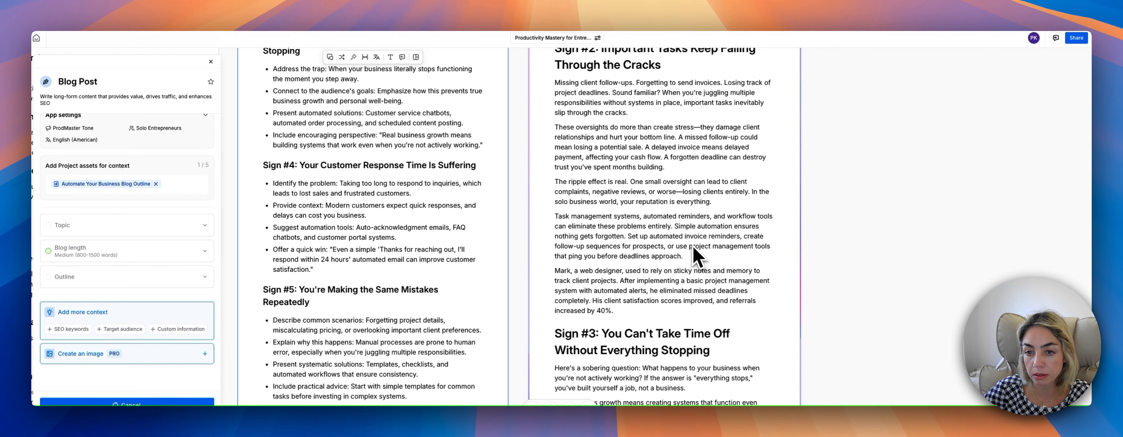
scroll(697, 257, down, 1)
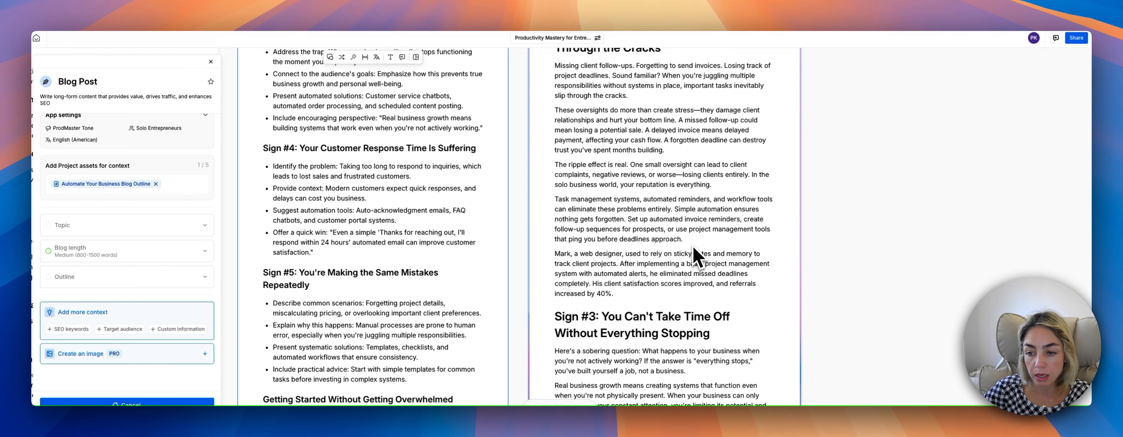
scroll(693, 247, down, 1)
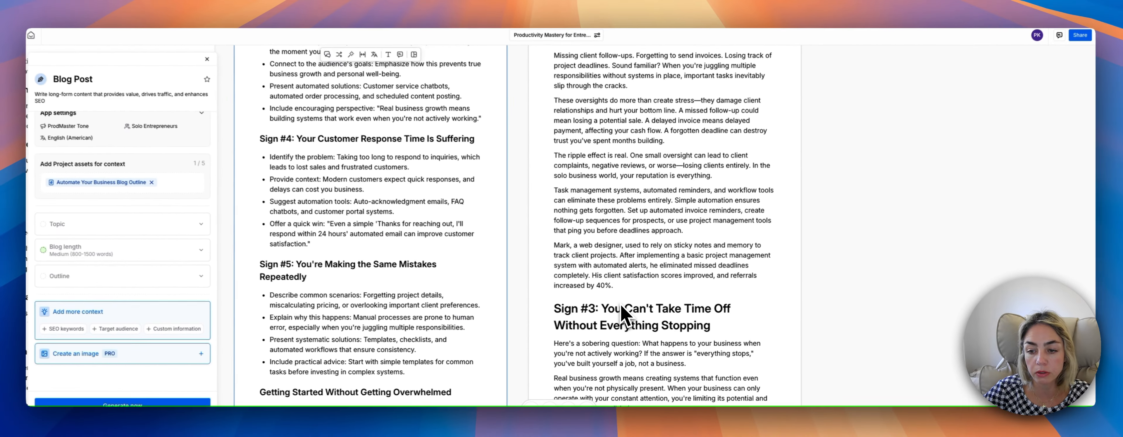
scroll(602, 258, down, 1)
scroll(625, 318, down, 10)
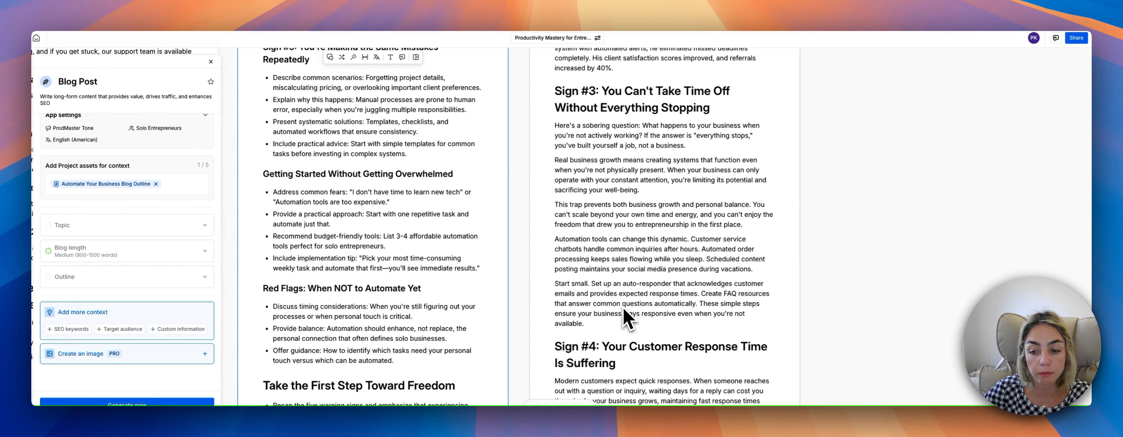
scroll(626, 319, down, 8)
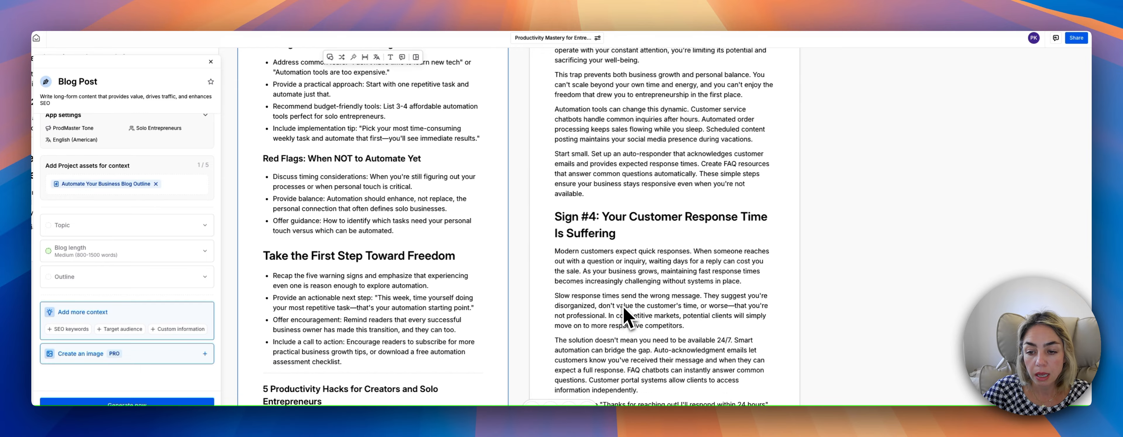
scroll(627, 318, down, 5)
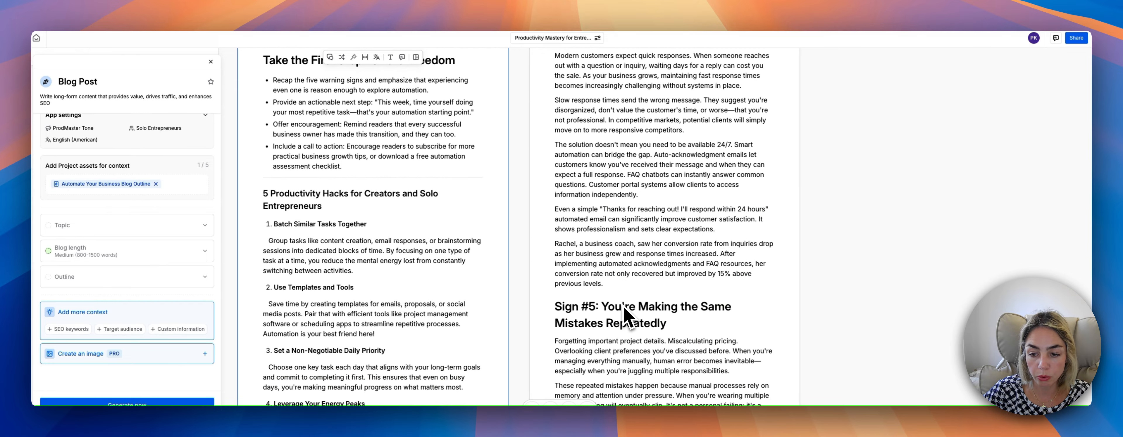
scroll(626, 318, up, 20)
scroll(626, 318, up, 8)
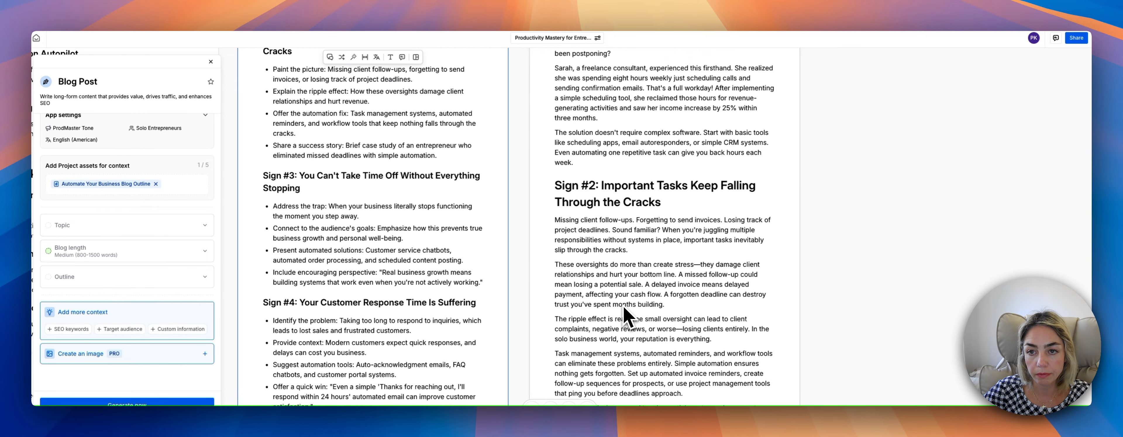
scroll(626, 318, up, 13)
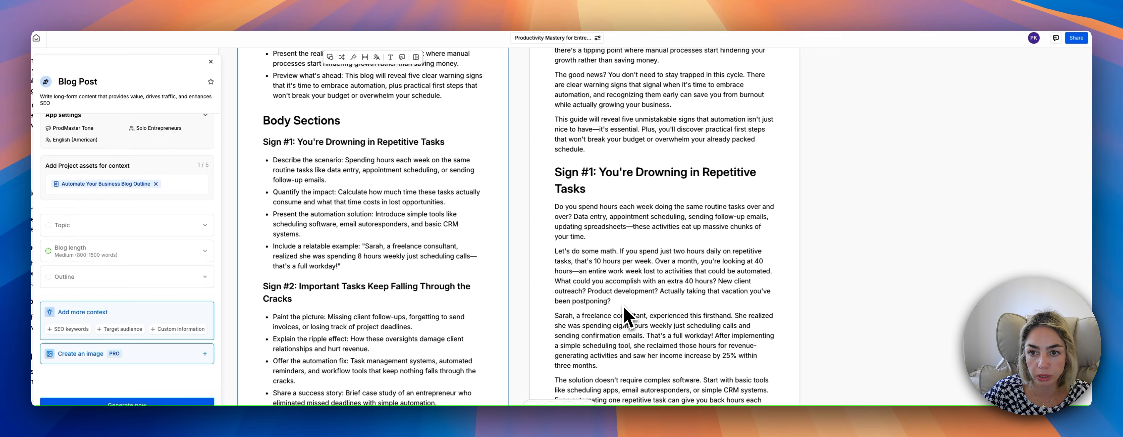
scroll(626, 318, up, 4)
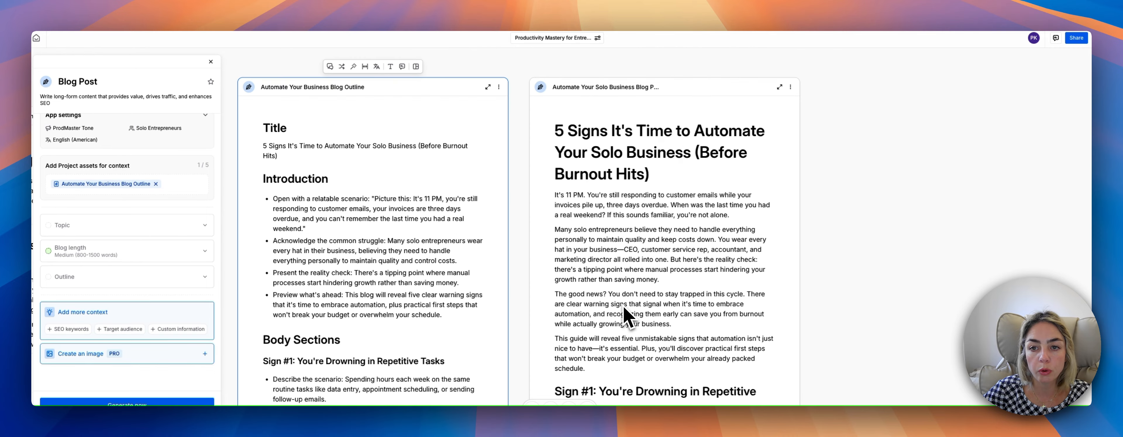
scroll(626, 317, down, 2)
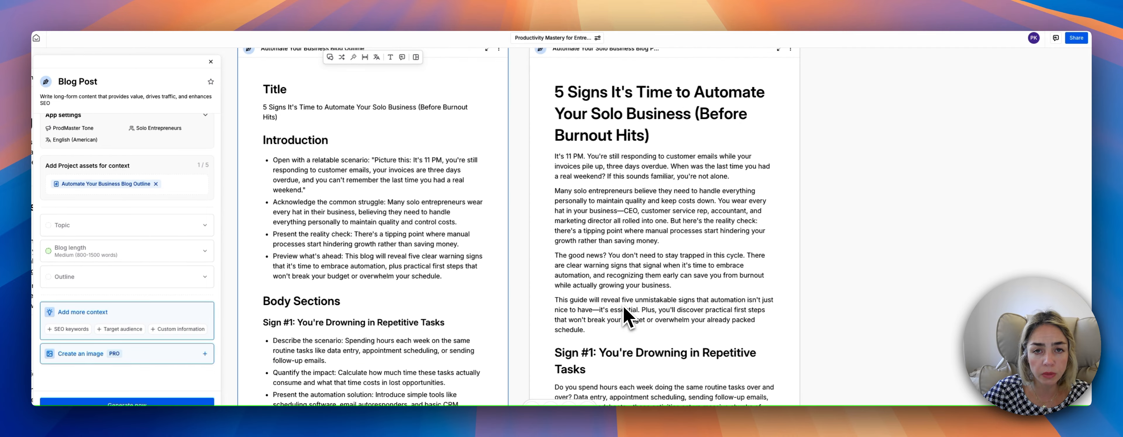
scroll(627, 318, up, 1)
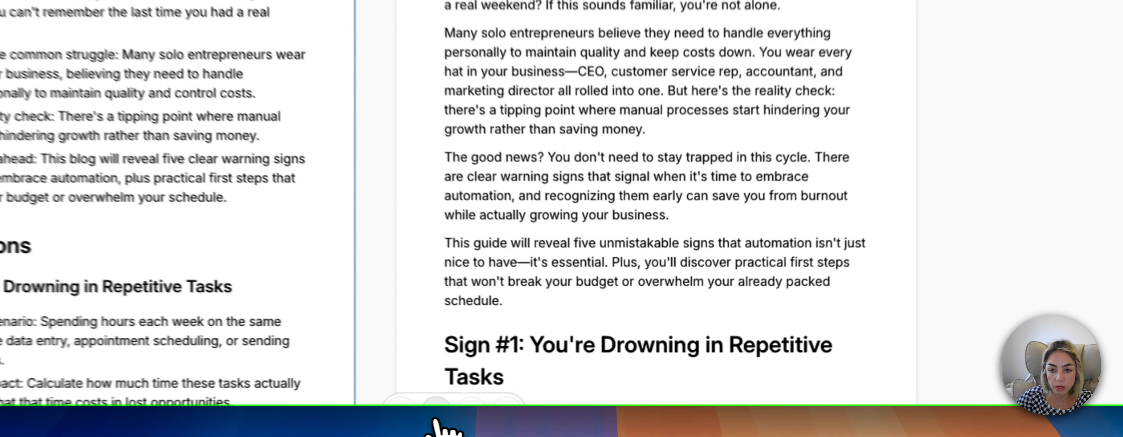
Search the full app library for "email" and start the Promotional Email app.
click(550, 404)
click(699, 201)
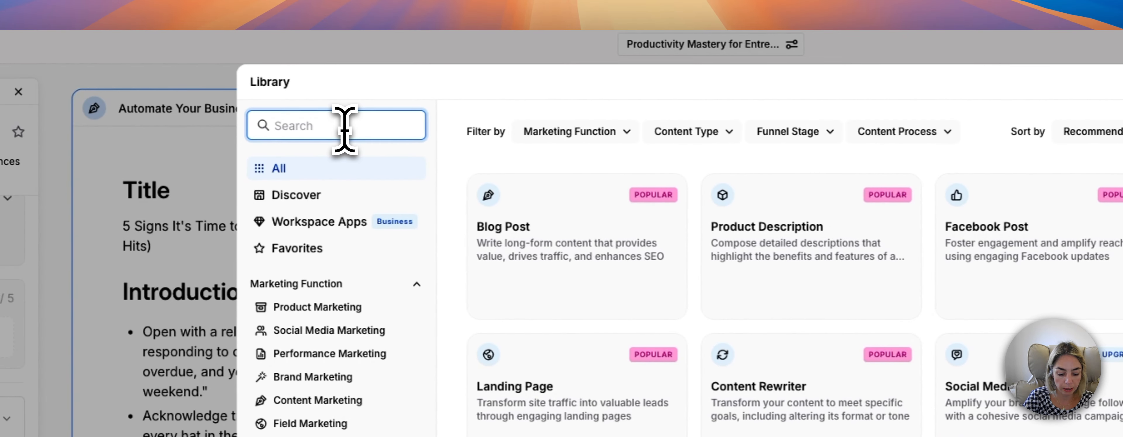
click(344, 130)
text(emai)
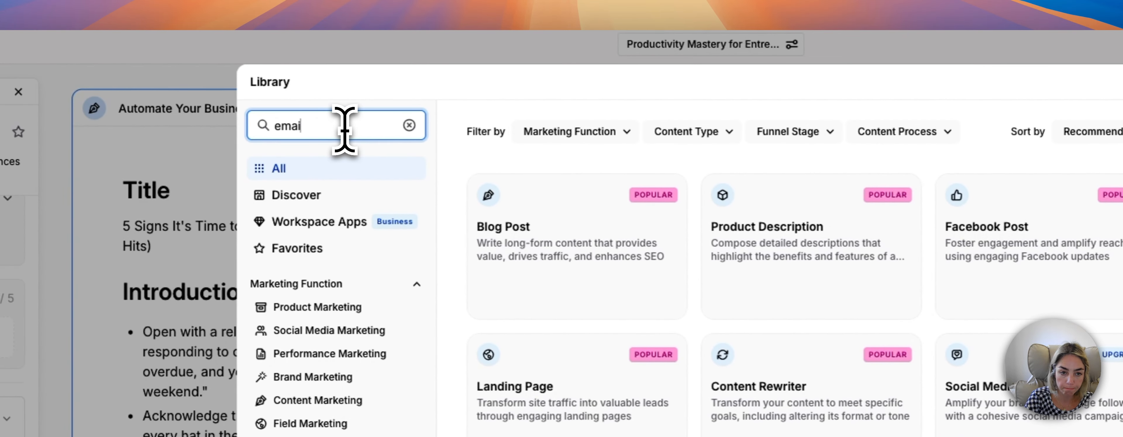
text(l)
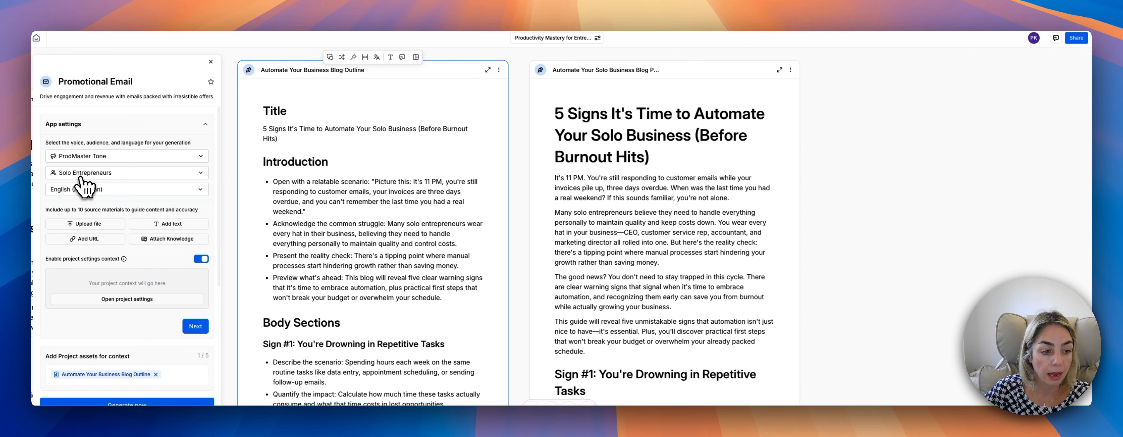
Set the promotional email's offer to "25% off for the first 50 people who enroll".
scroll(98, 299, down, 5)
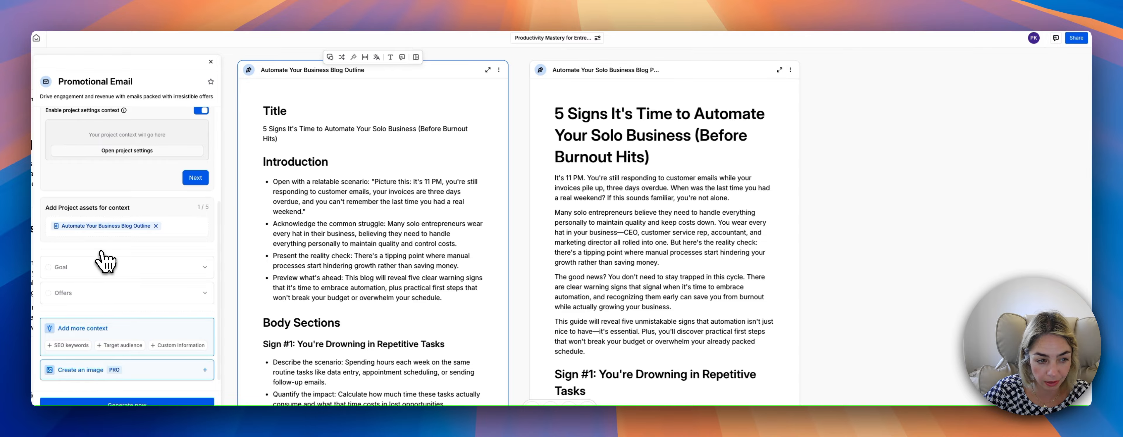
click(83, 293)
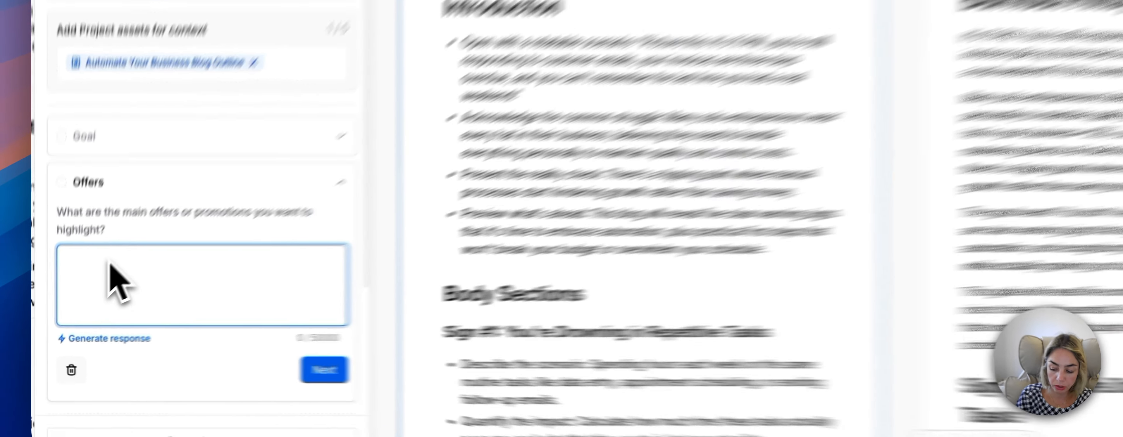
text(25)
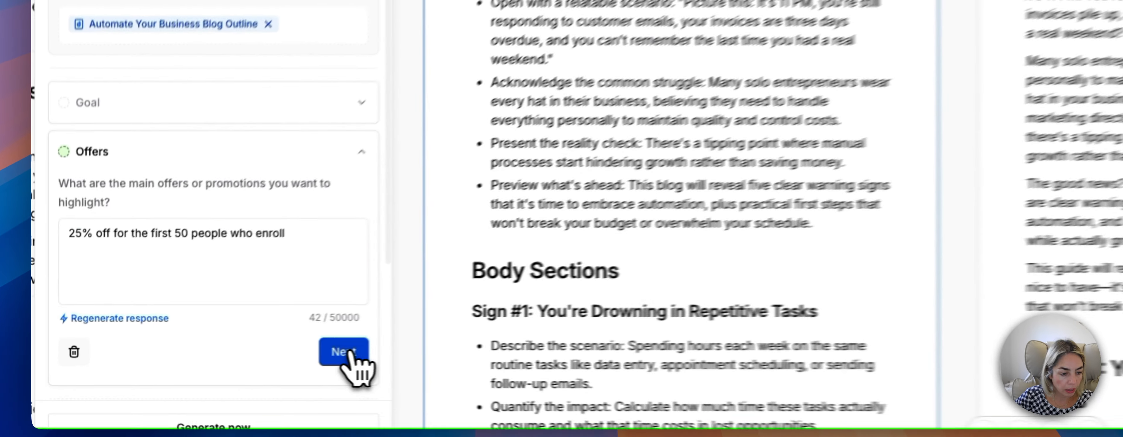
click(198, 366)
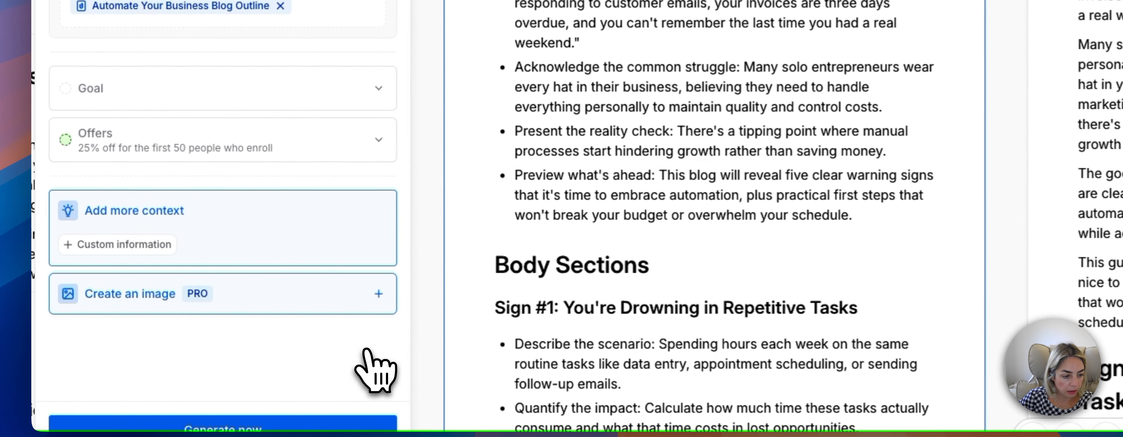
Set the email's goal to "To encourage the recipients to enroll to the course.", with "recipients" spelled correctly.
click(303, 93)
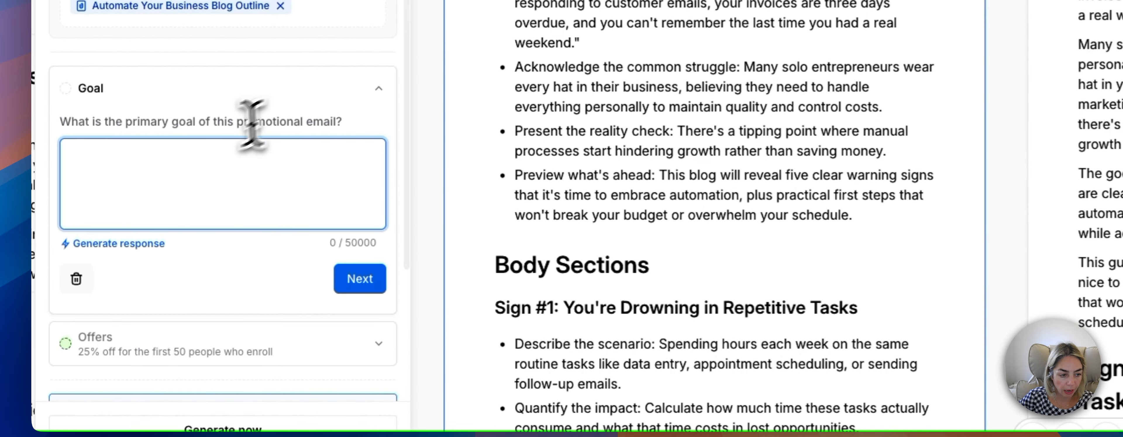
text(To encourage the reciepeints to)
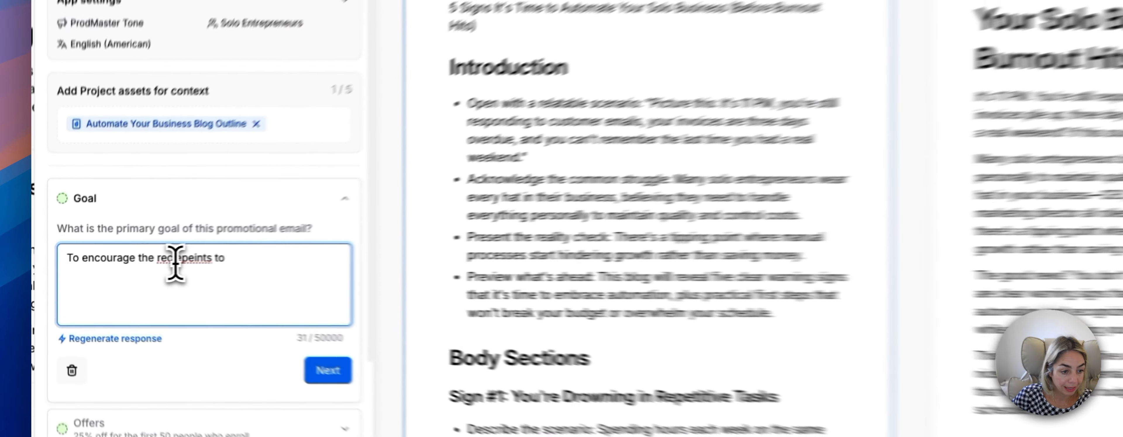
right_click(121, 268)
click(133, 220)
click(145, 271)
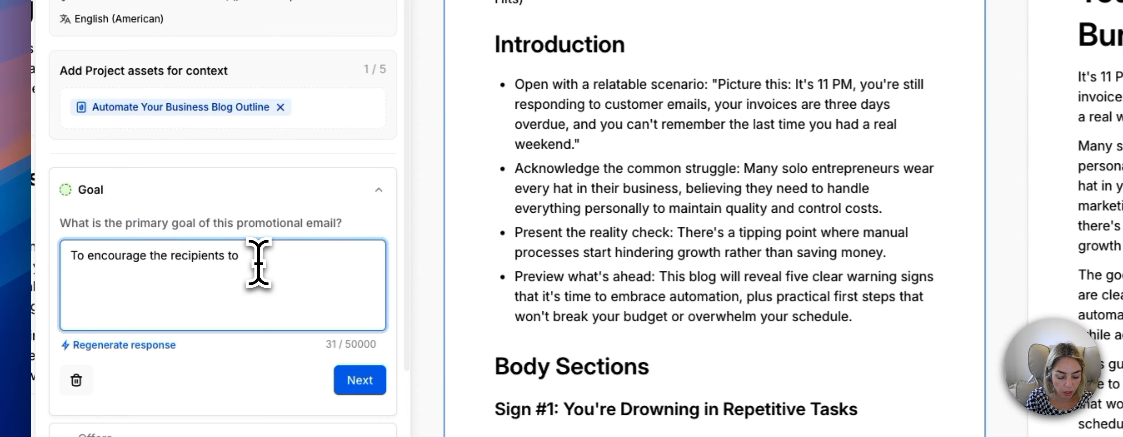
text(enroll to the course.)
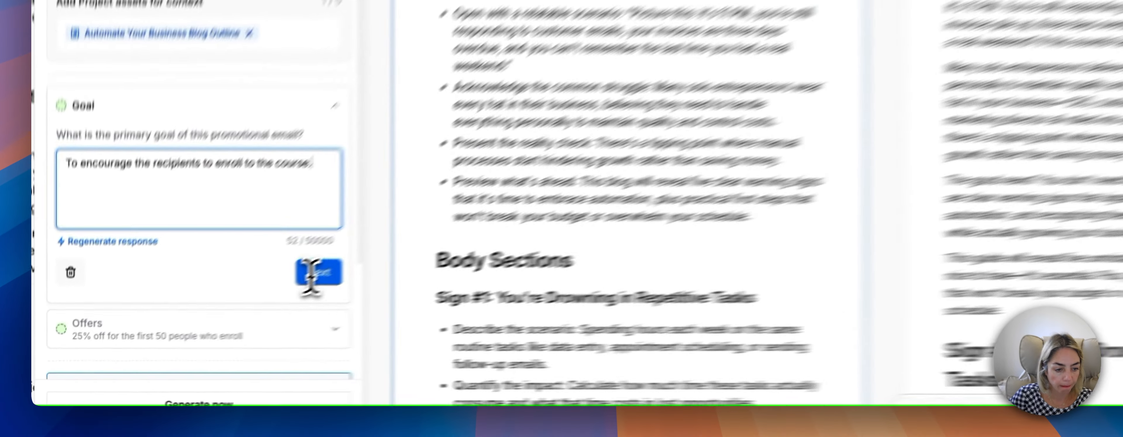
Confirm the goal and offer entries, and generate the promotional email.
click(196, 330)
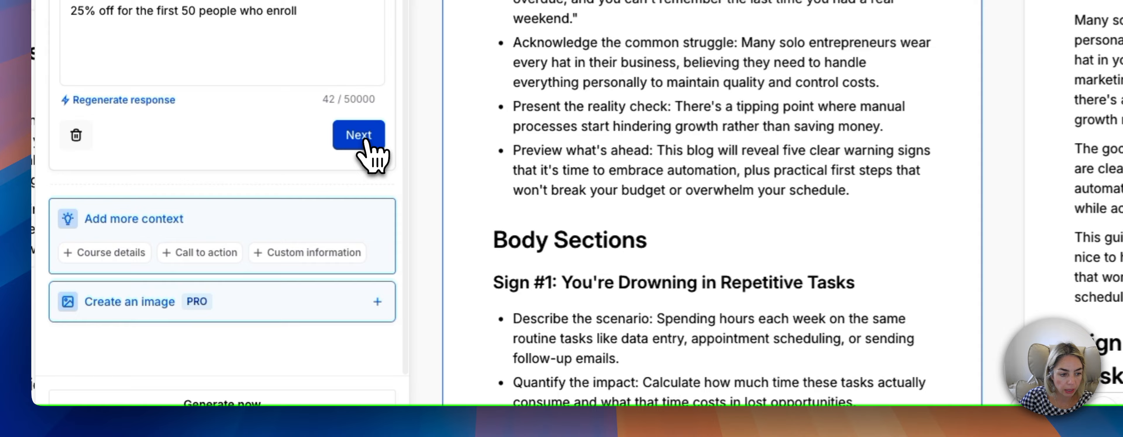
click(196, 271)
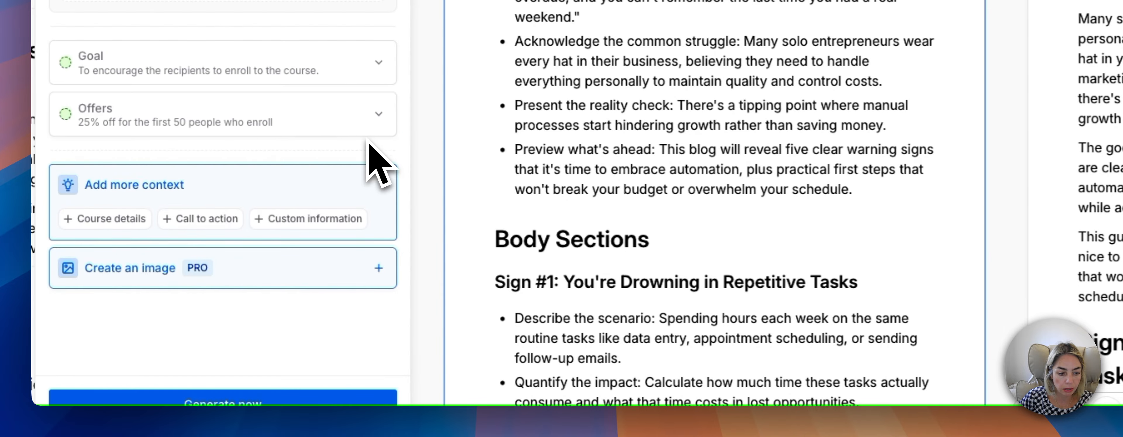
click(251, 402)
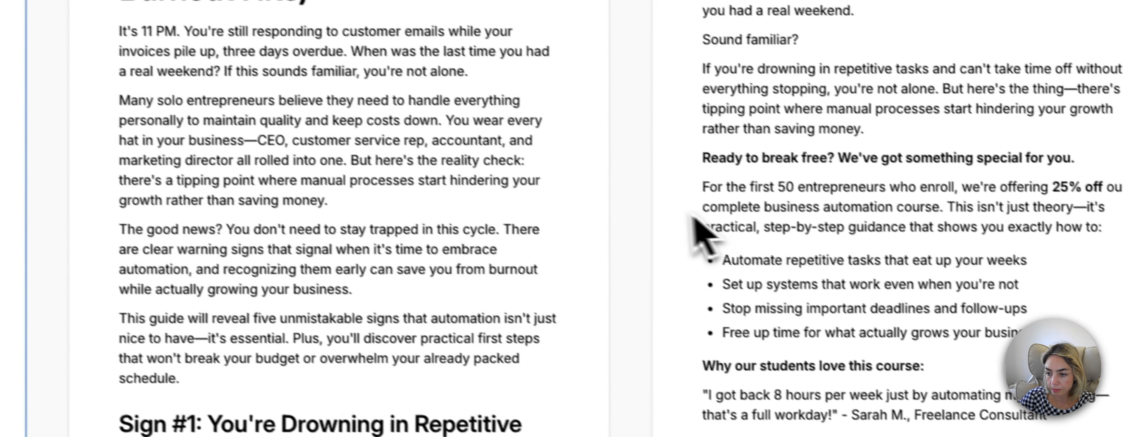
Read the generated promotional email from its subject line to the P.S.
drag(501, 117, 394, 348)
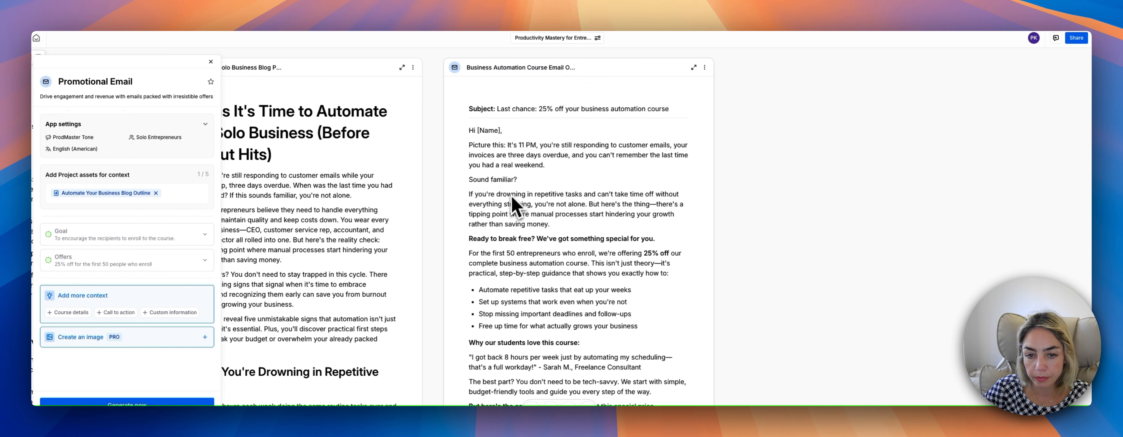
scroll(515, 204, down, 3)
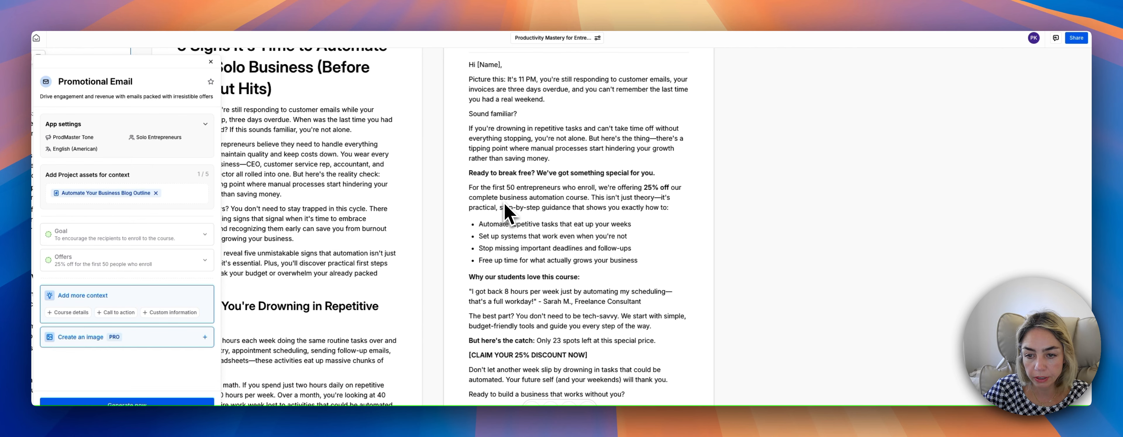
scroll(506, 213, down, 3)
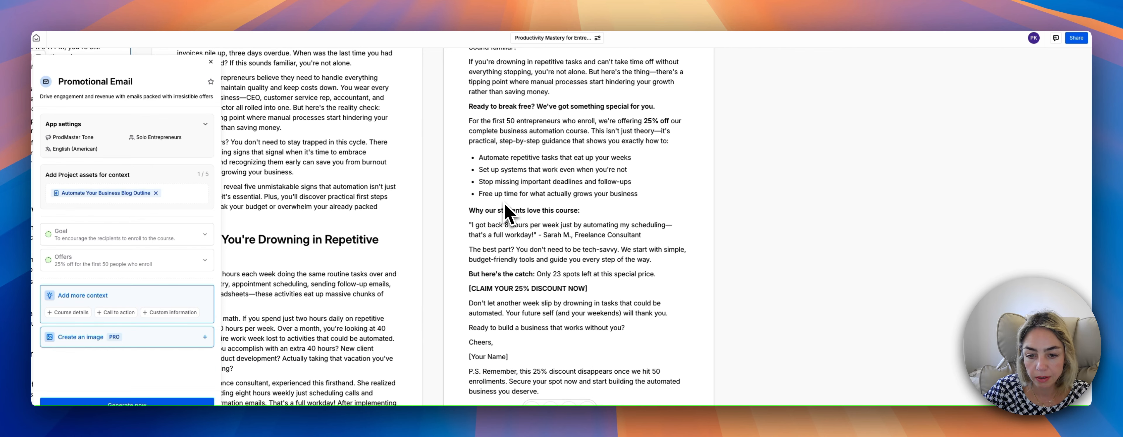
scroll(505, 214, up, 5)
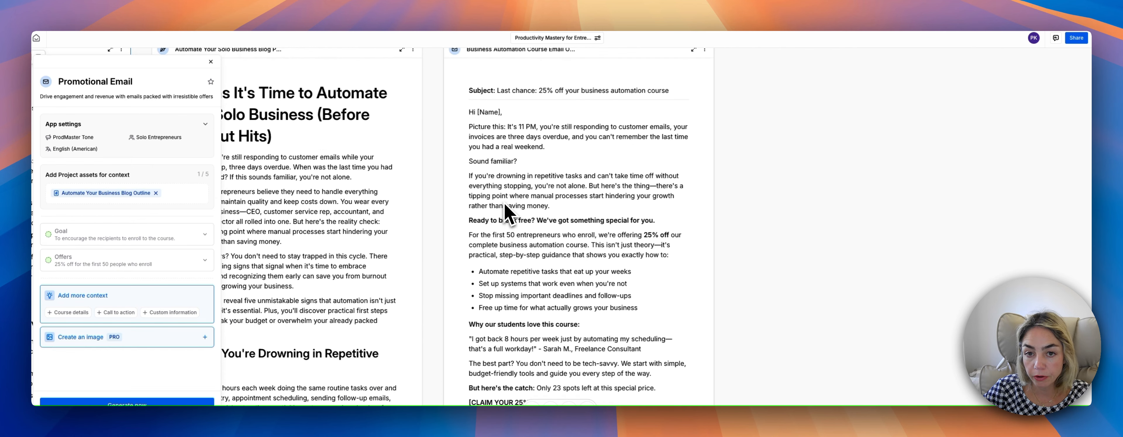
scroll(505, 213, up, 2)
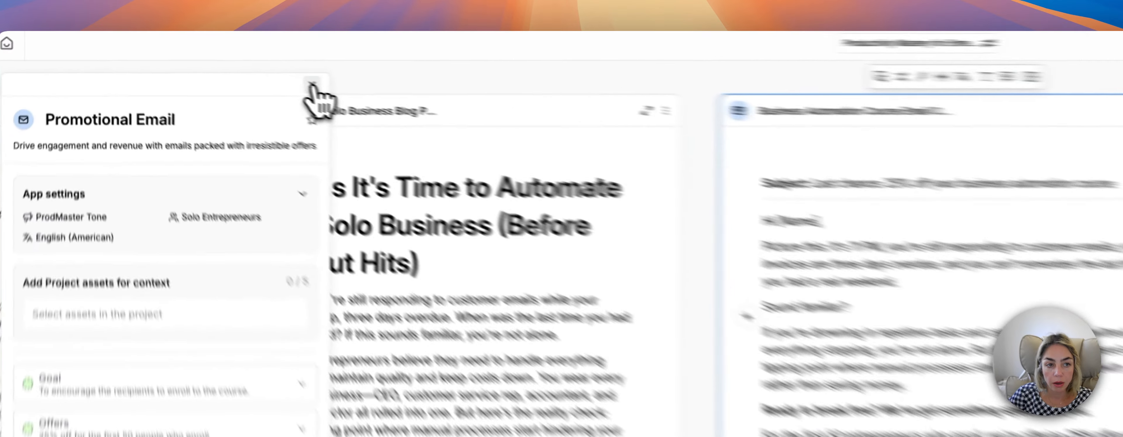
Close the Promotional Email app and open the LinkedIn Post app from the full app library.
click(211, 61)
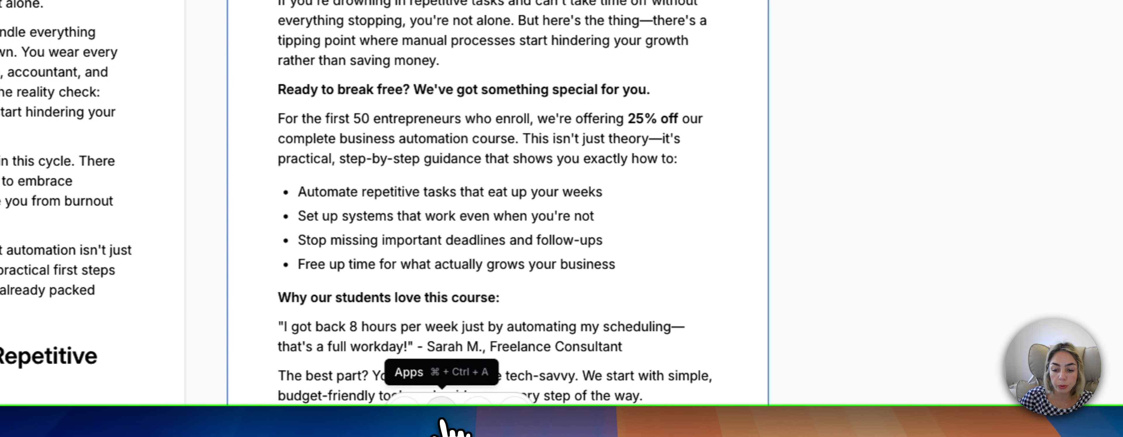
click(441, 417)
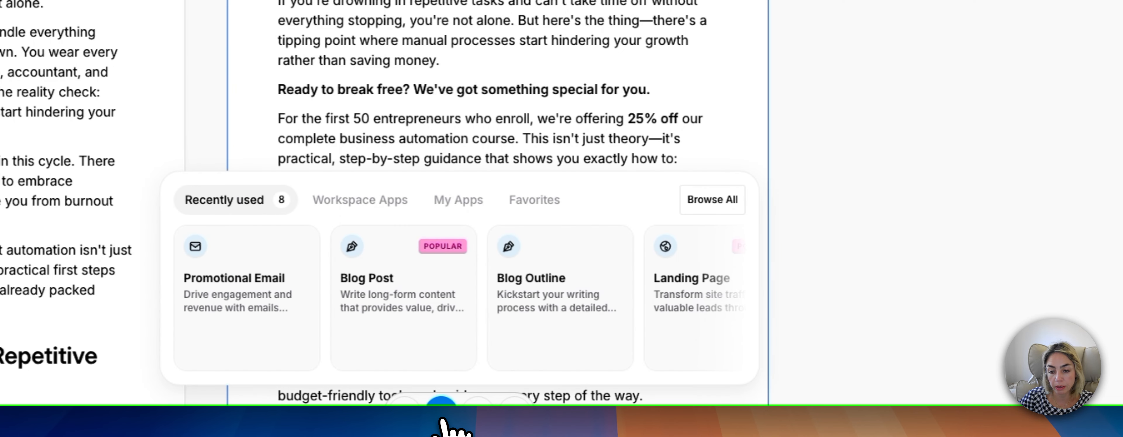
mouse_move(438, 363)
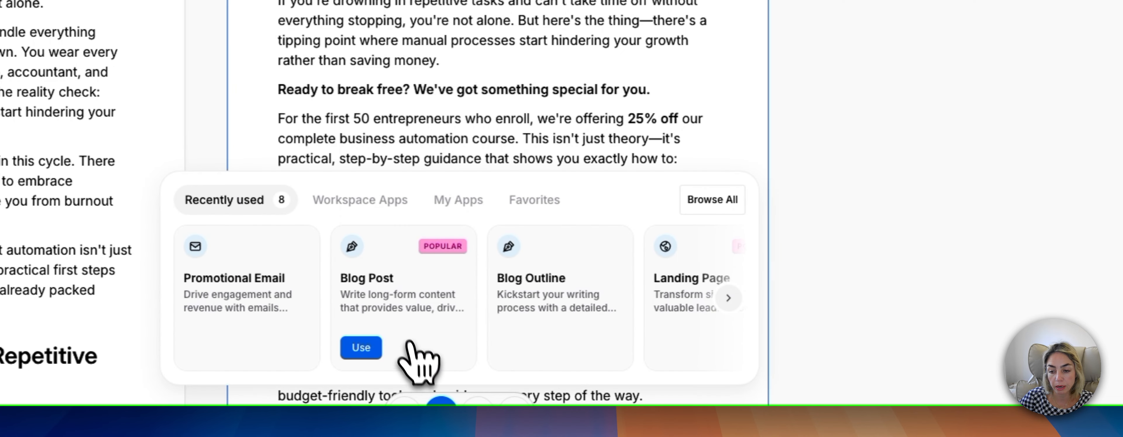
click(716, 206)
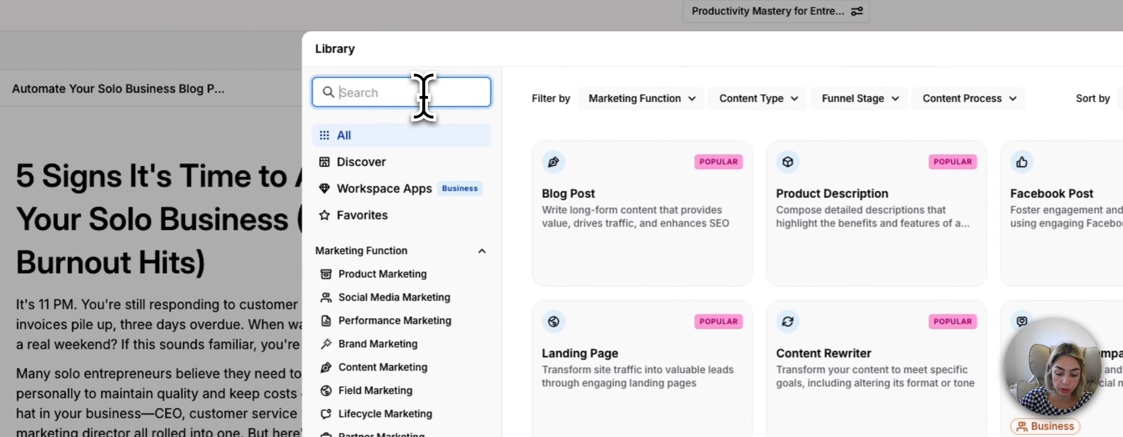
text(l)
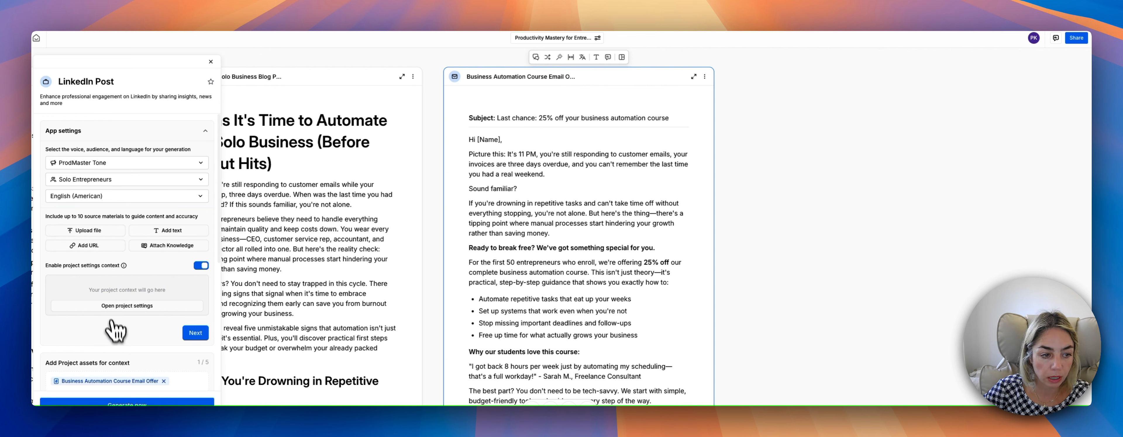
Set the LinkedIn post's type to Individual, keeping the Business Automation Course Email Offer as its context asset.
scroll(124, 305, down, 3)
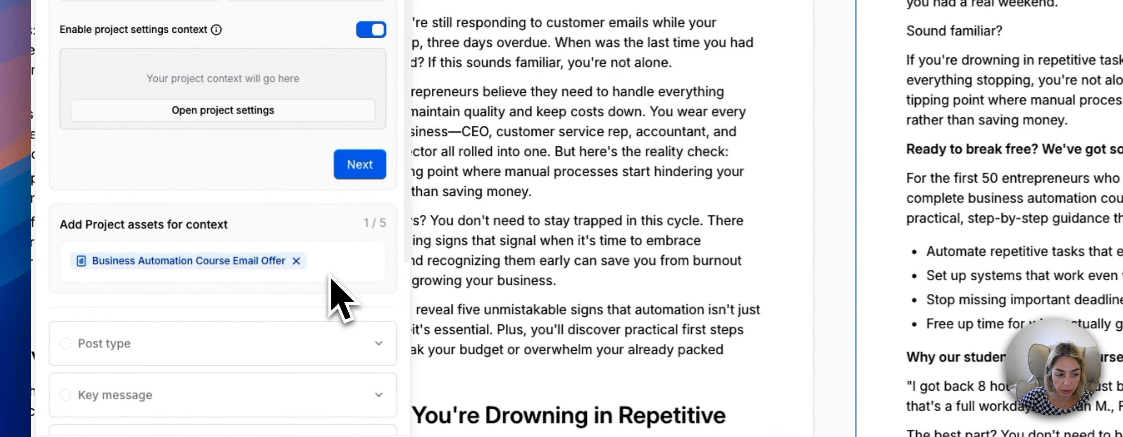
scroll(170, 325, down, 1)
click(338, 308)
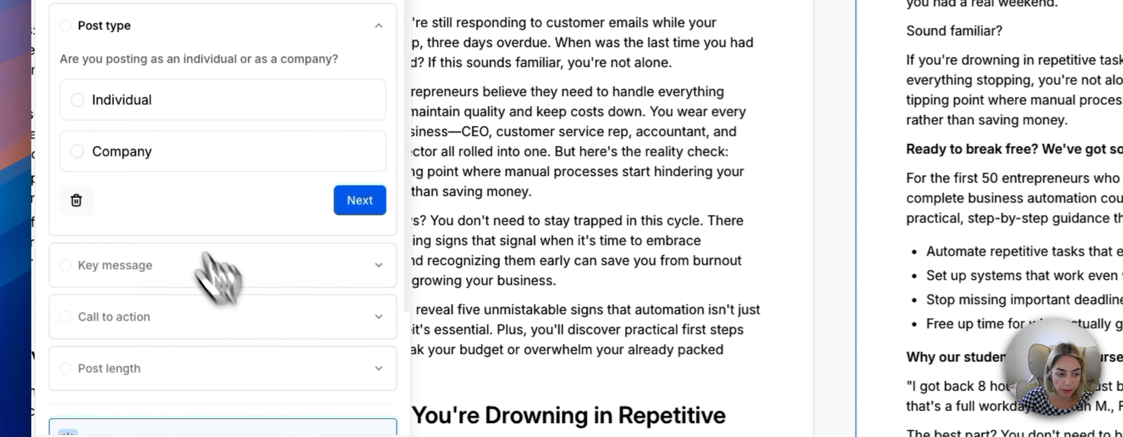
click(90, 105)
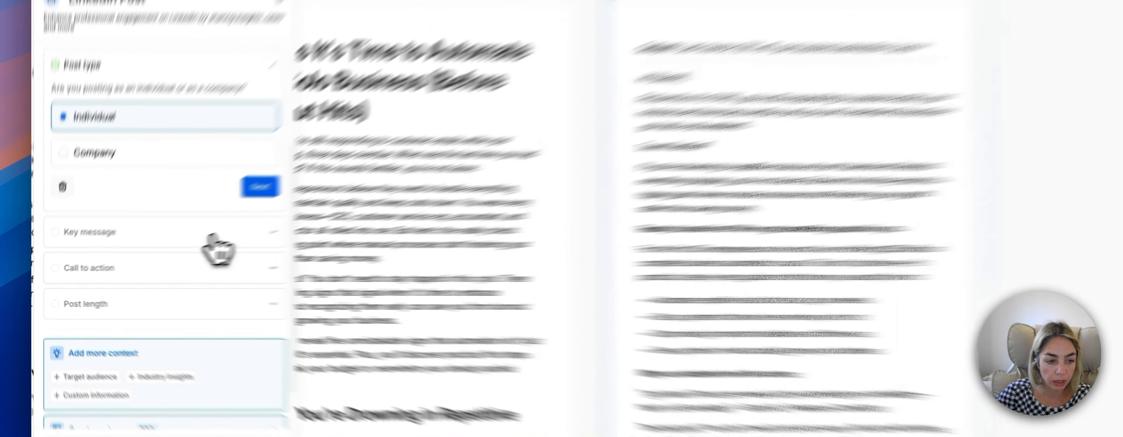
Skip the key message and set the LinkedIn post's call to action to "Enrollment to the course".
click(165, 306)
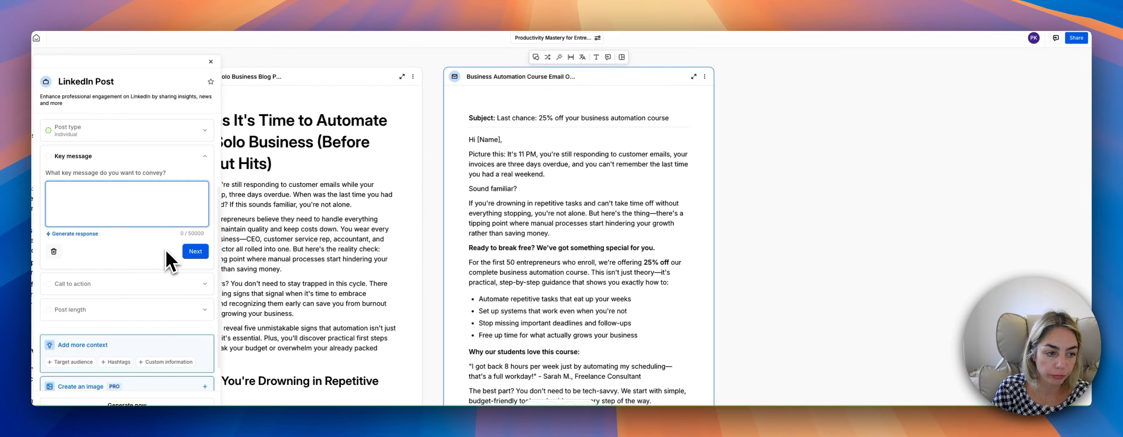
click(178, 283)
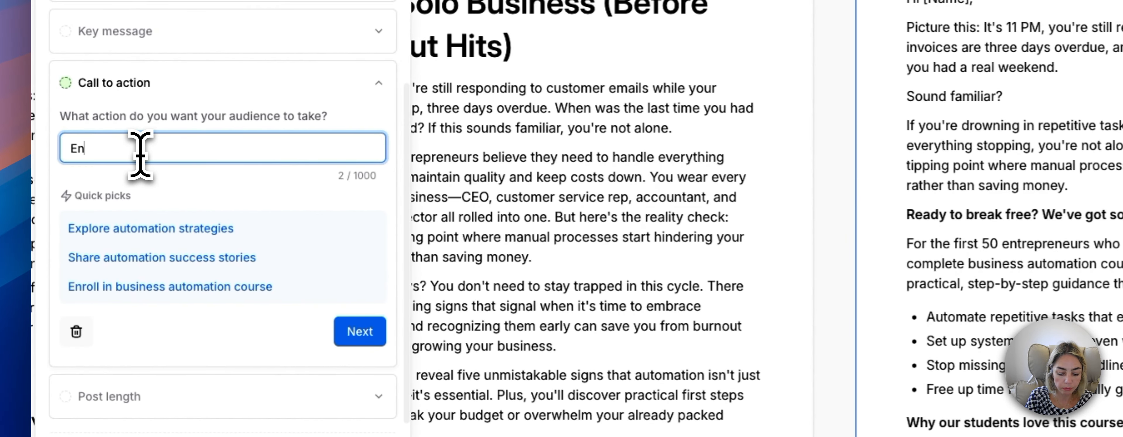
text(Enroll)
text(ment in)
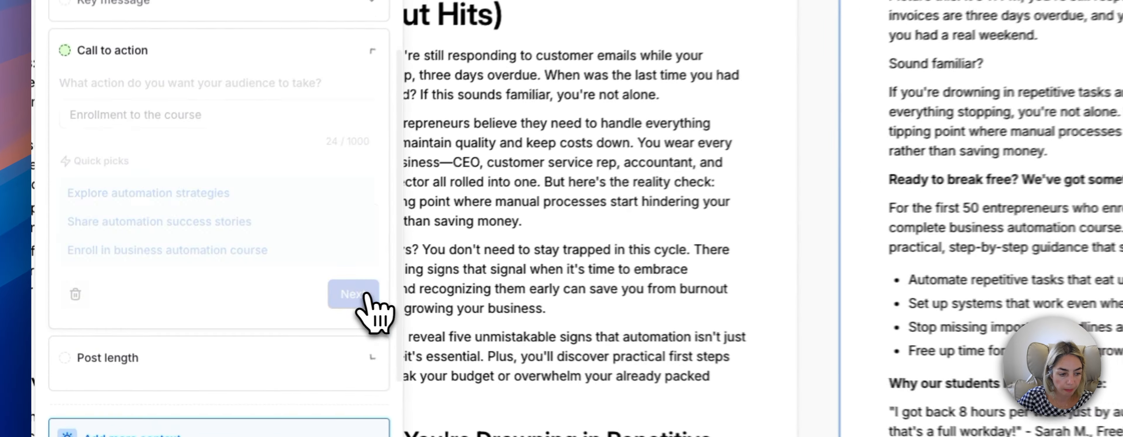
click(195, 306)
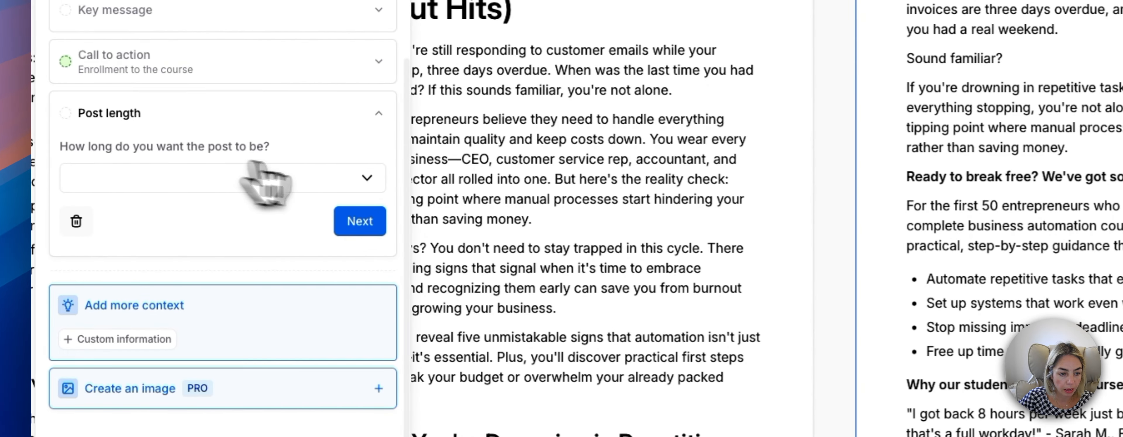
Set the post length to Medium (250-1000 characters) and generate the LinkedIn post.
click(196, 251)
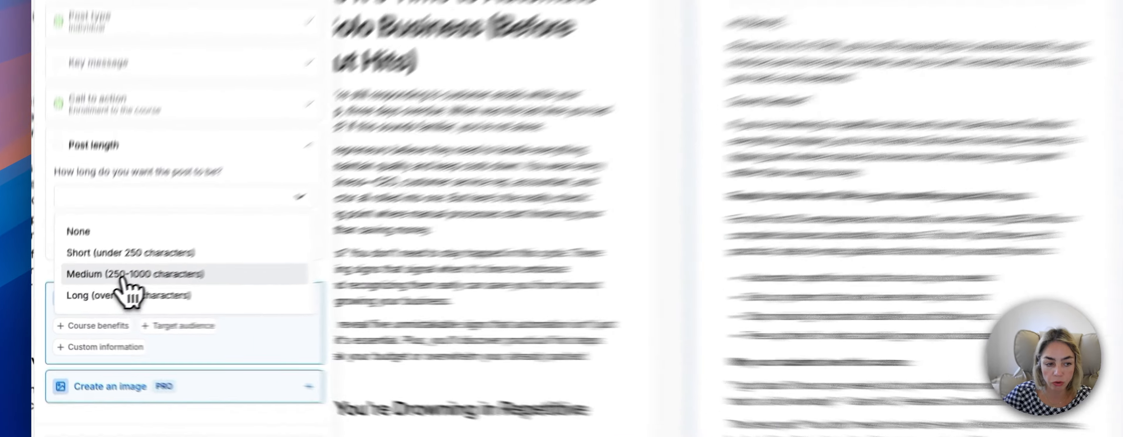
click(123, 279)
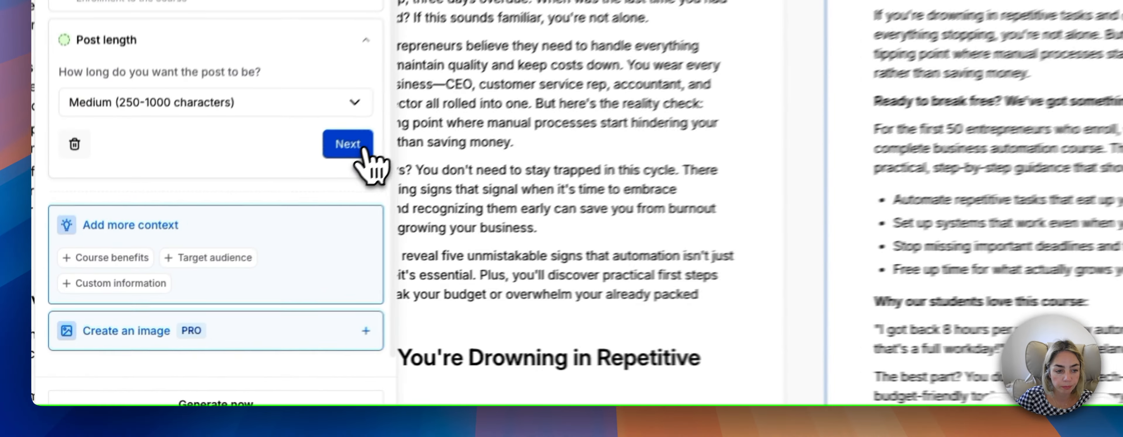
click(203, 273)
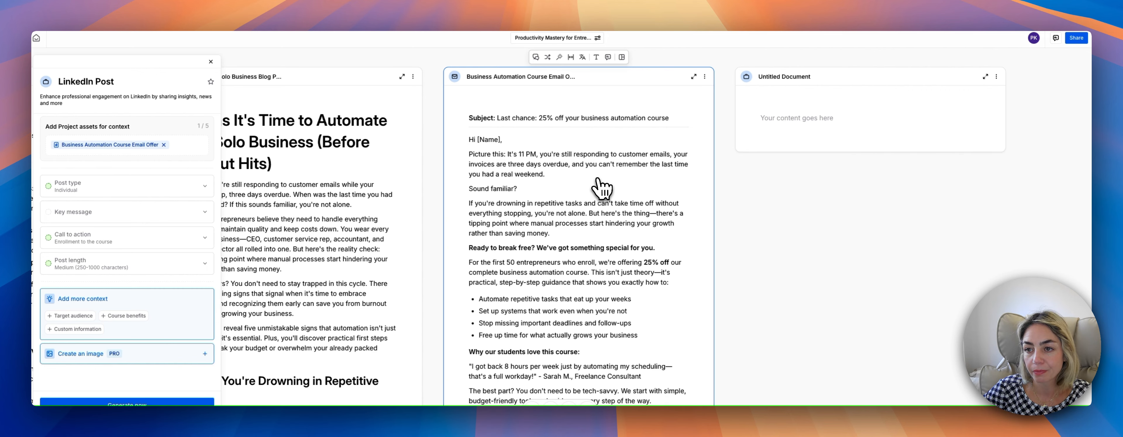
Select the empty untitled document and generate the LinkedIn post again.
click(776, 122)
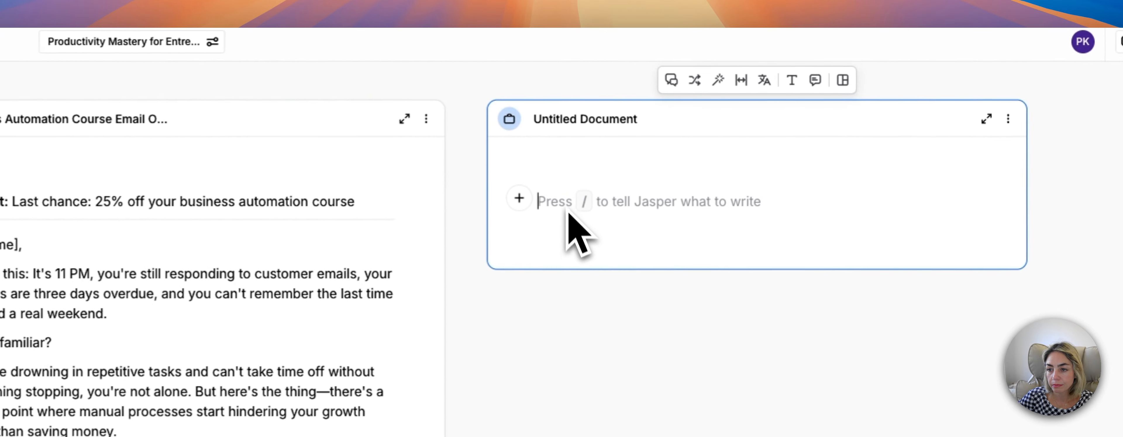
click(508, 334)
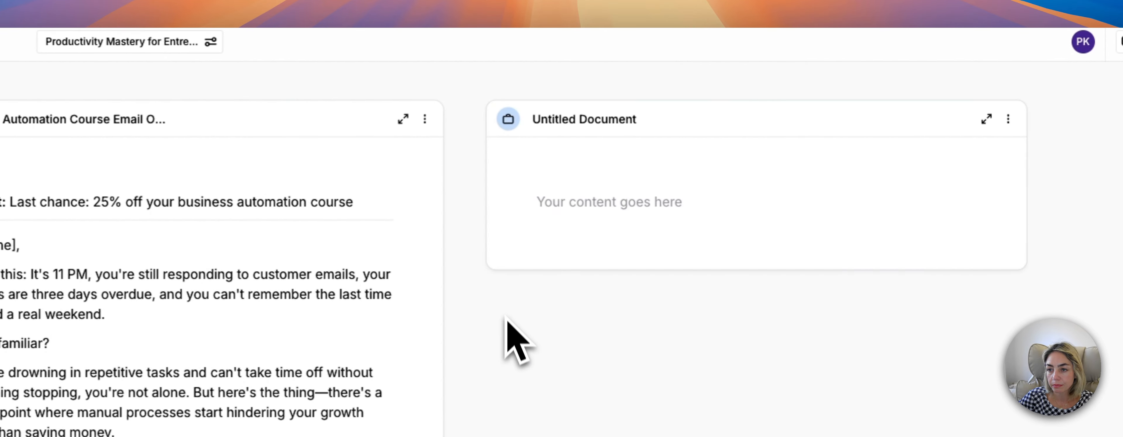
click(515, 153)
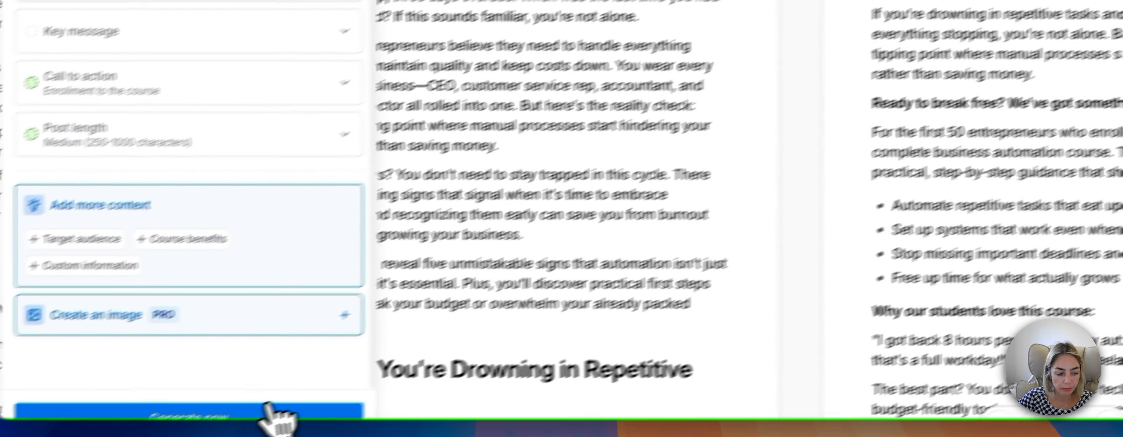
click(269, 416)
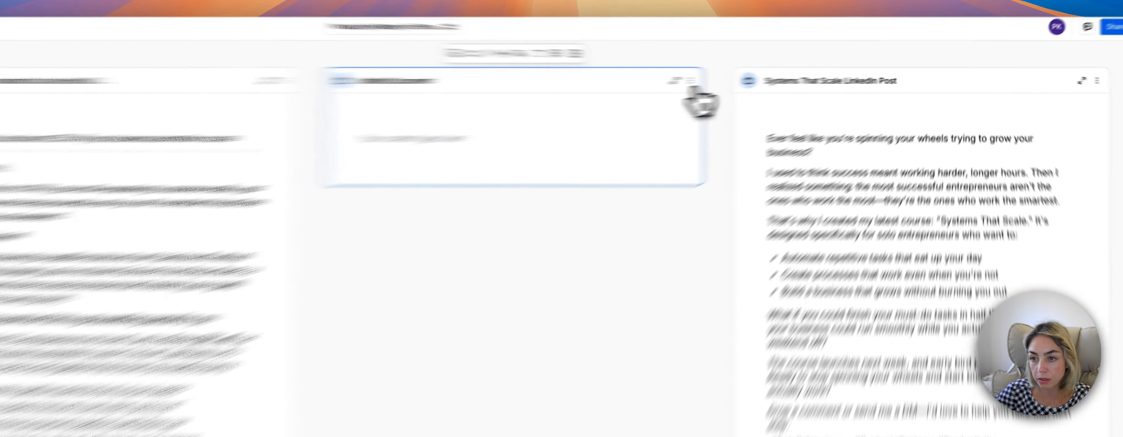
Delete the empty untitled document and move the generated LinkedIn post into the free space beside the promotional email.
click(770, 76)
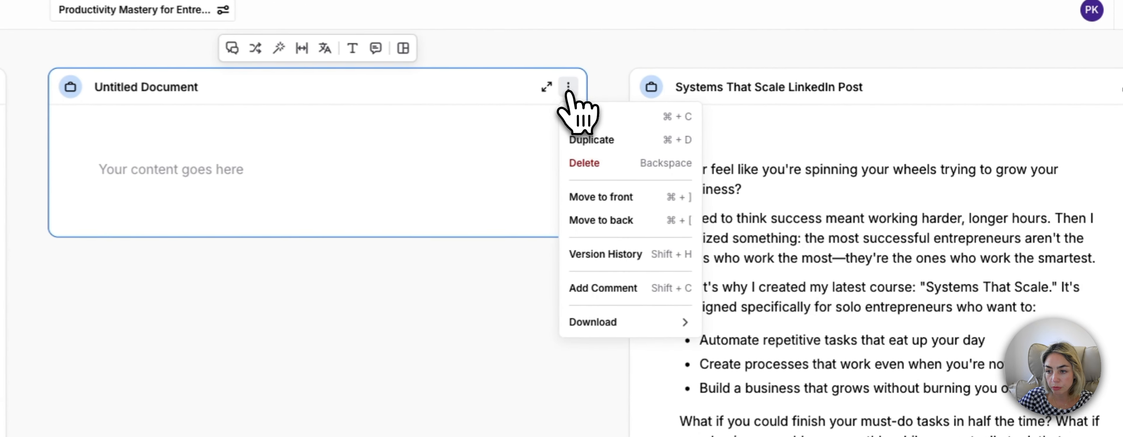
click(601, 173)
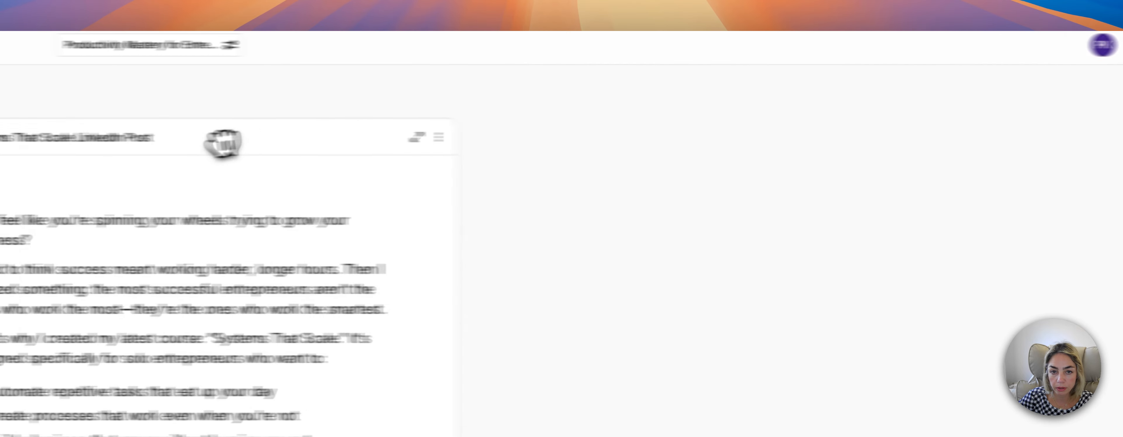
drag(700, 128, 42, 135)
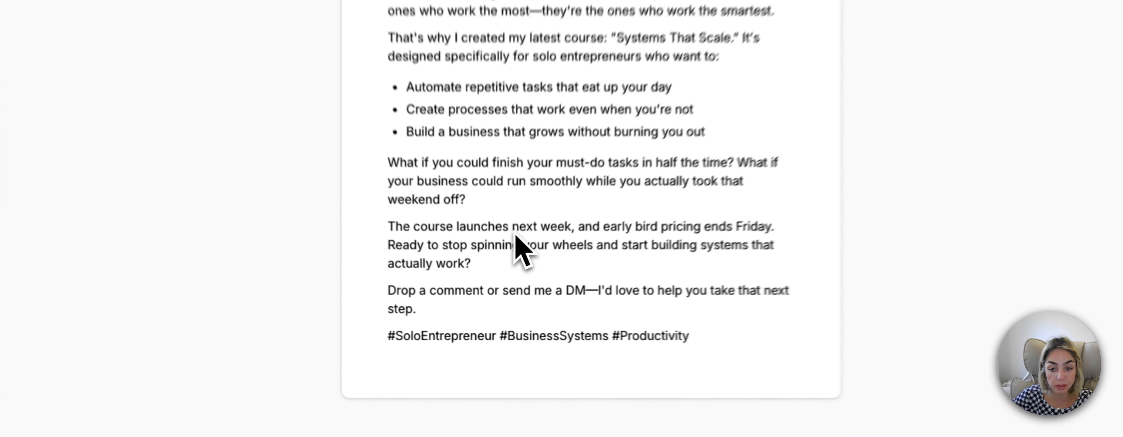
drag(502, 286, 534, 288)
click(550, 277)
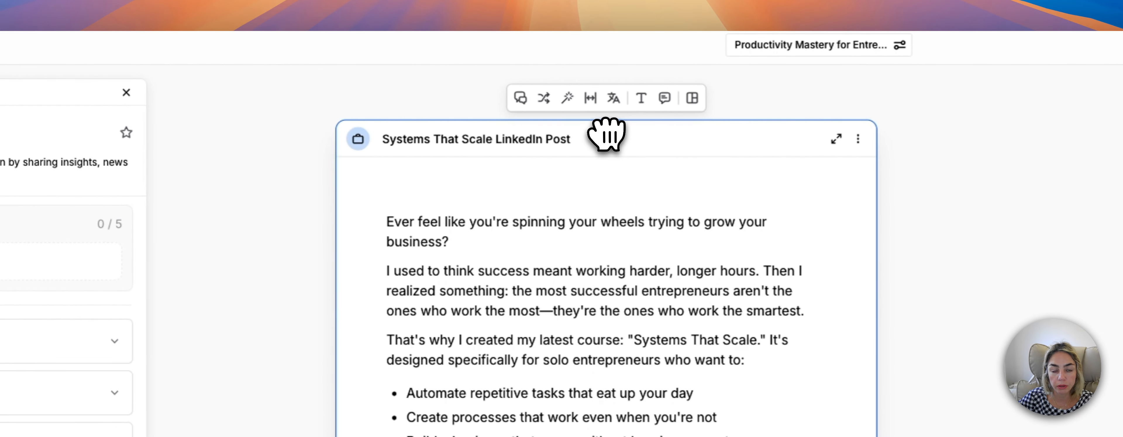
drag(605, 135, 602, 135)
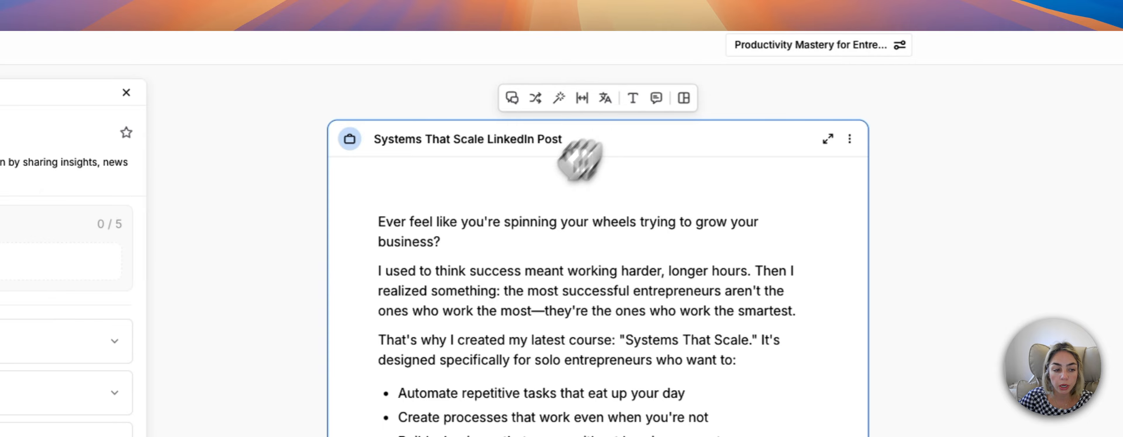
Close the LinkedIn Post app, search the app library for "ins" and open the Instagram Caption app.
click(384, 89)
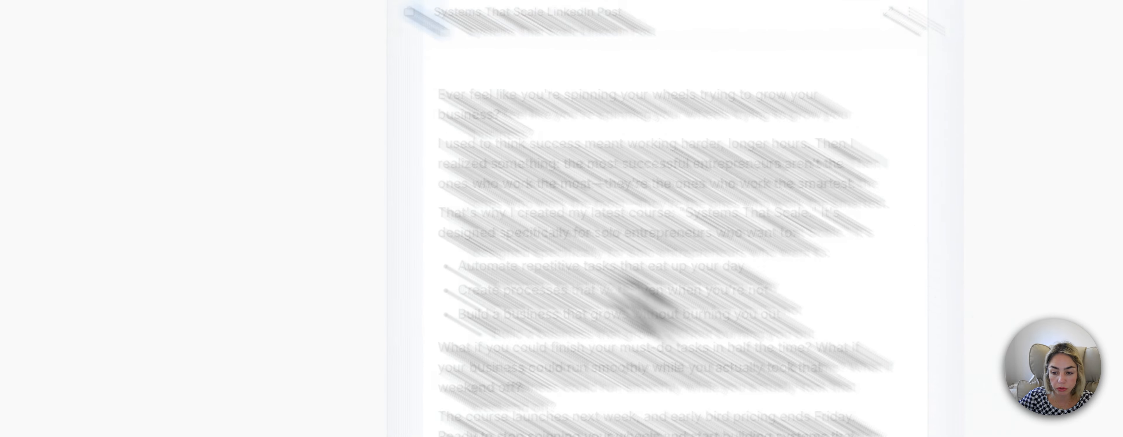
click(410, 402)
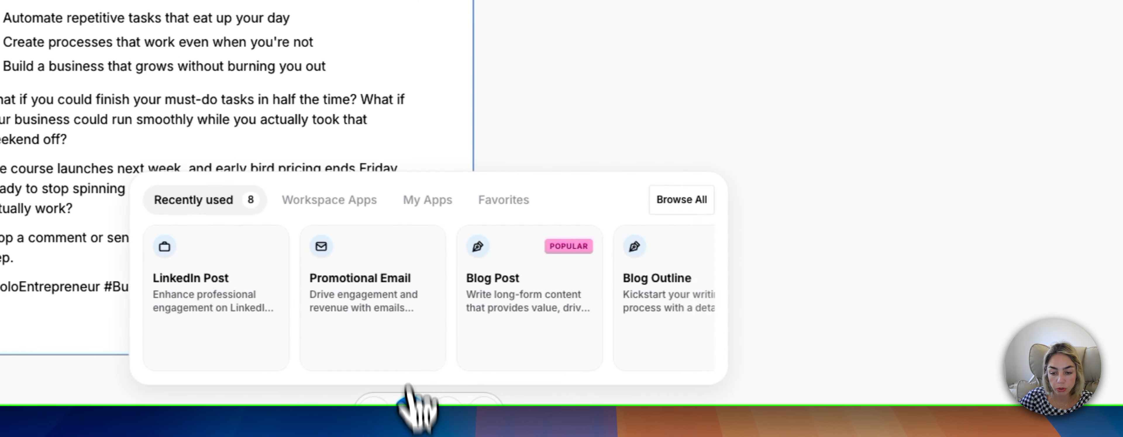
click(685, 200)
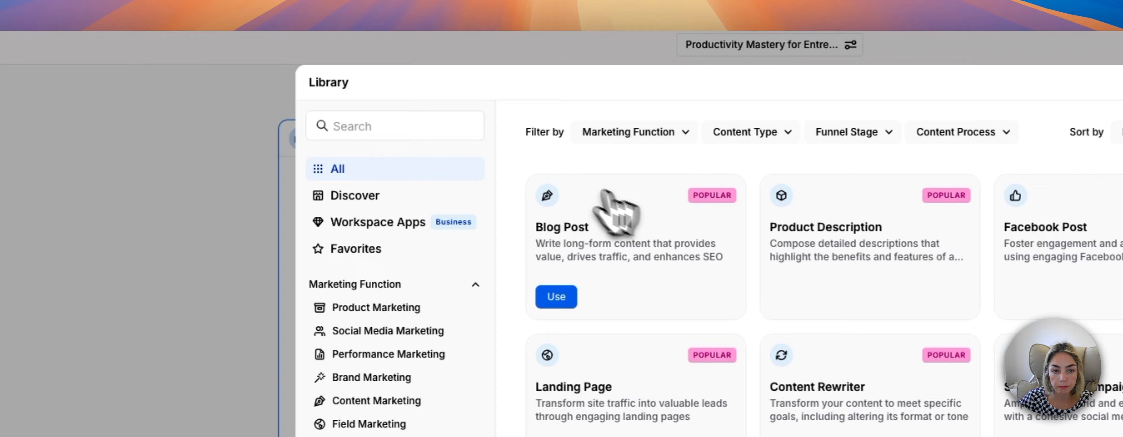
click(408, 126)
text(in)
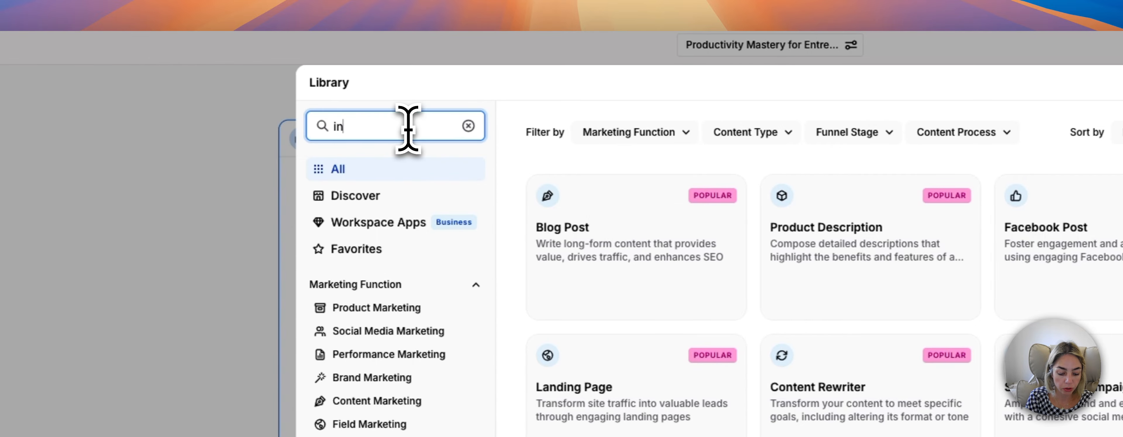
text(s)
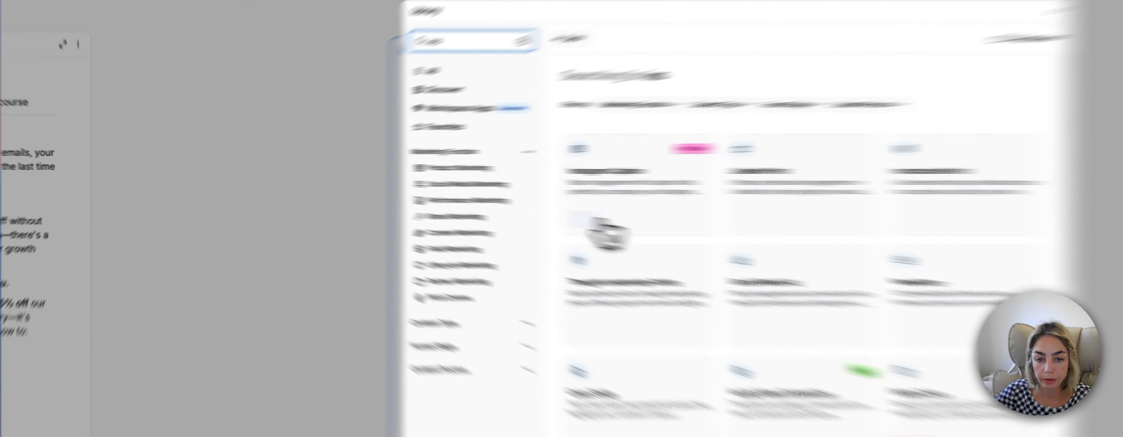
click(450, 206)
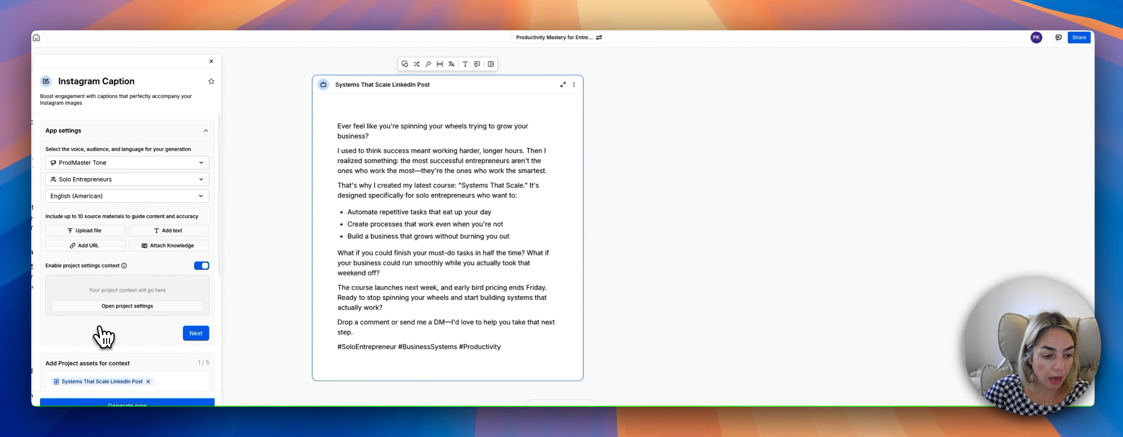
Enter "The benefits of the course, the offer, and the length." as the caption's key message, correcting the misspelled last word.
scroll(101, 333, down, 5)
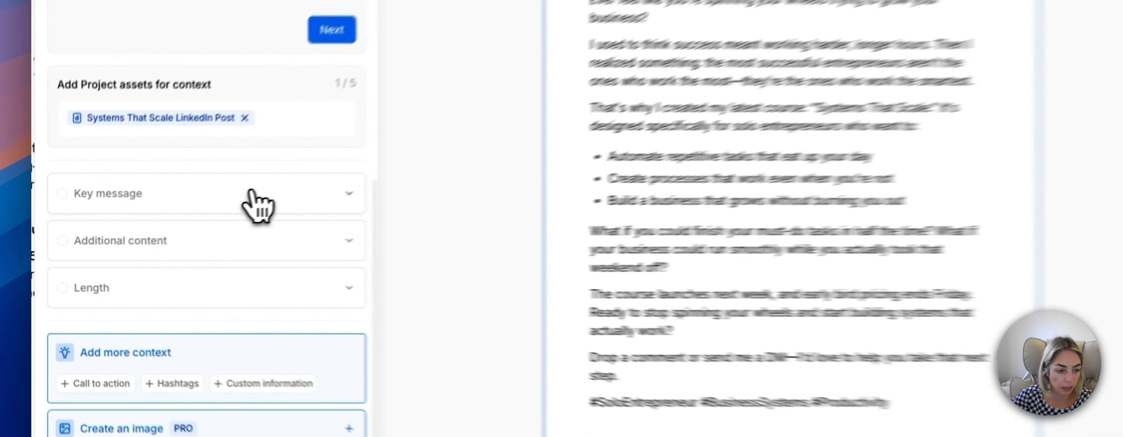
click(154, 238)
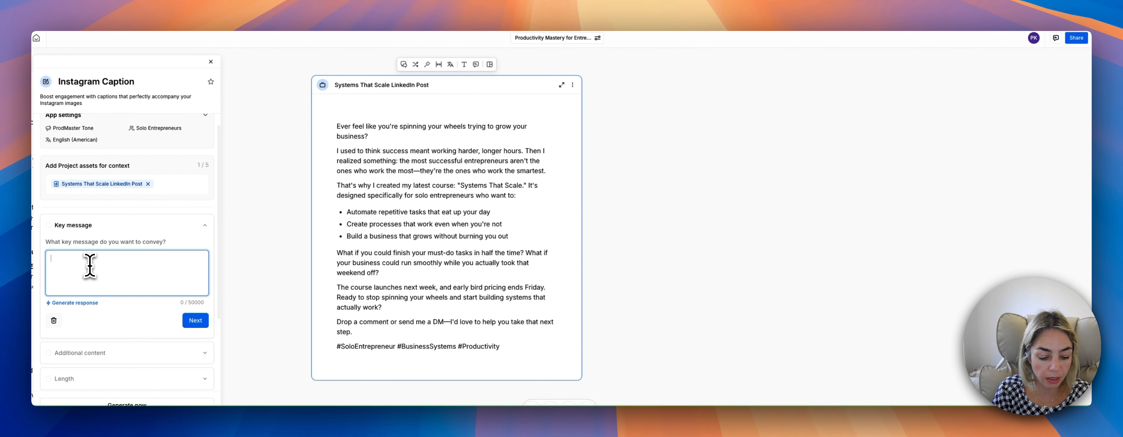
text(E)
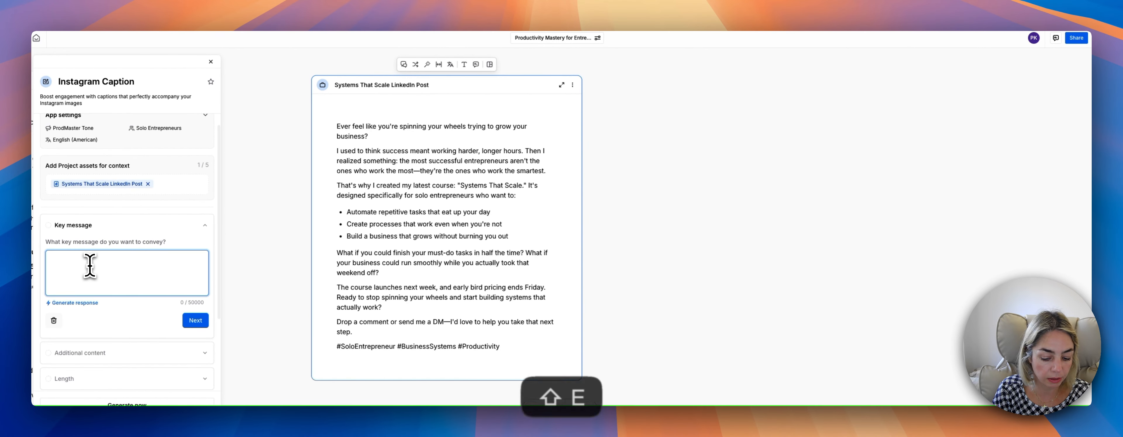
key(BackSpace)
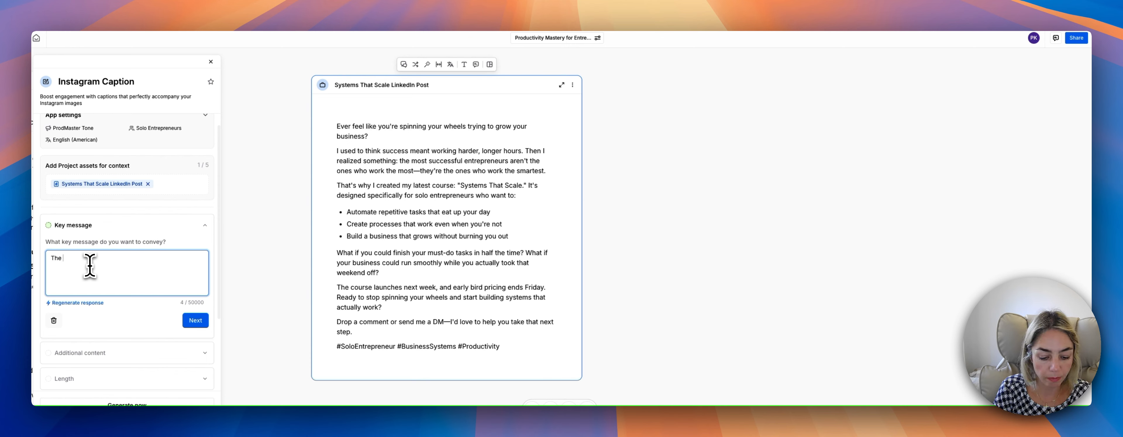
text(The be)
key(BackSpace)
key(BackSpace)
text(bene)
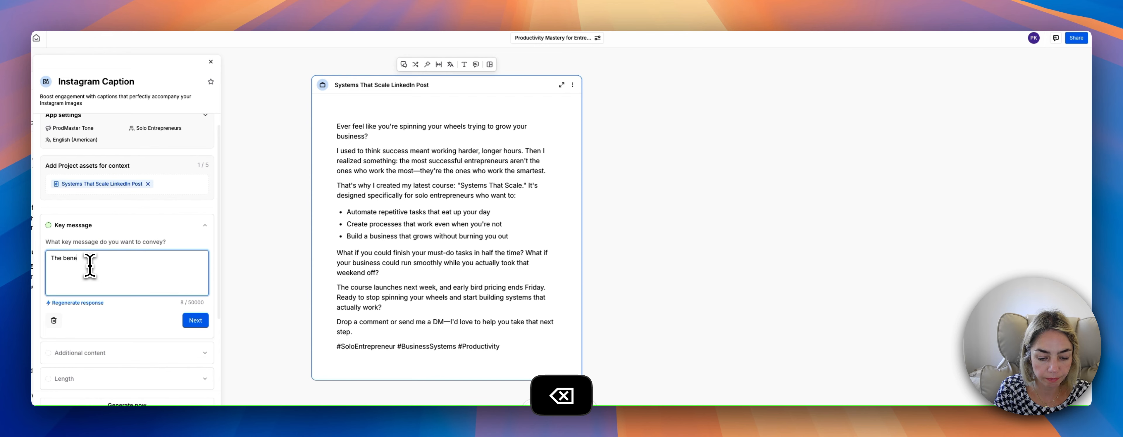
text(fits of the course, the offer, and the lenght)
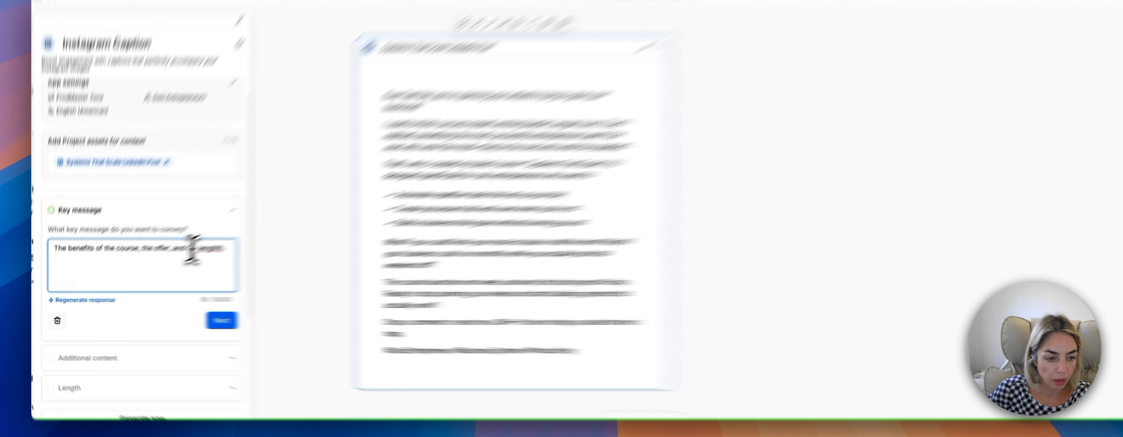
right_click(186, 259)
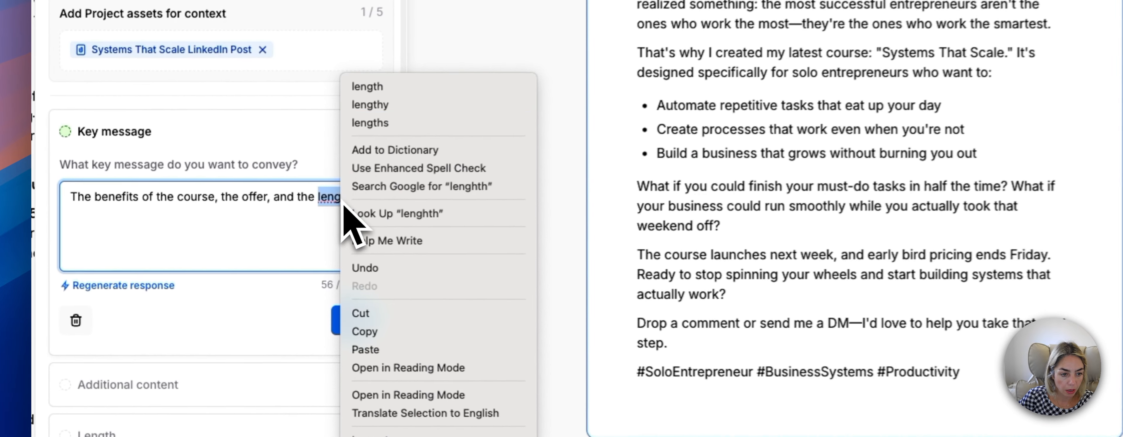
click(212, 165)
click(353, 262)
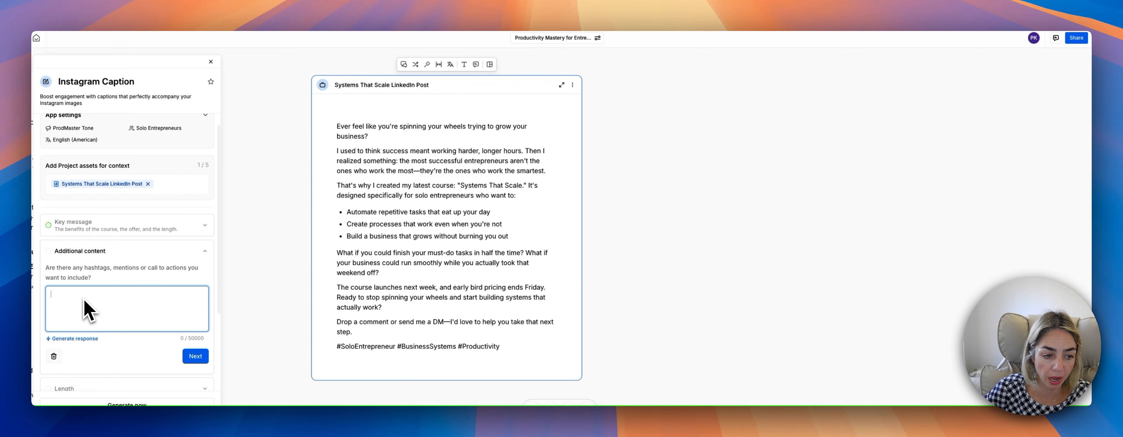
Enter "Encourage to enroll" as the caption's additional content.
scroll(118, 307, down, 3)
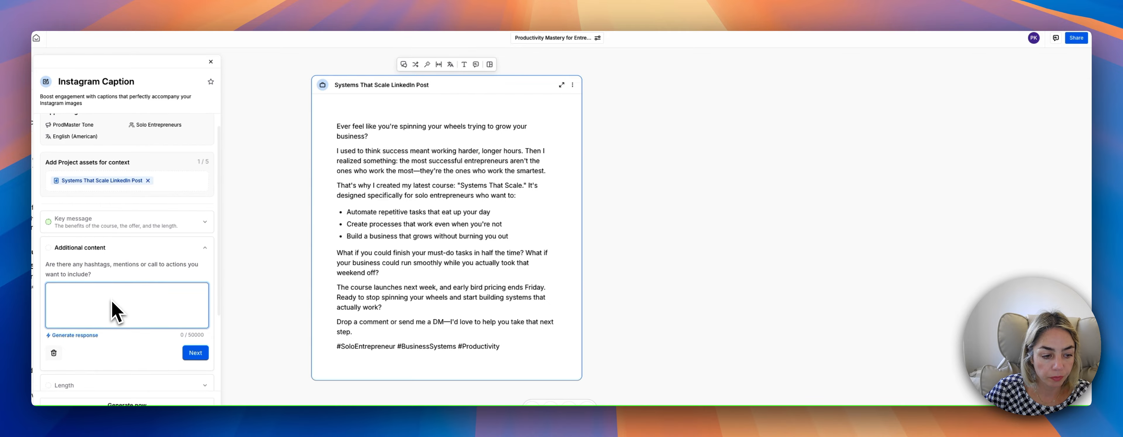
scroll(112, 307, down, 2)
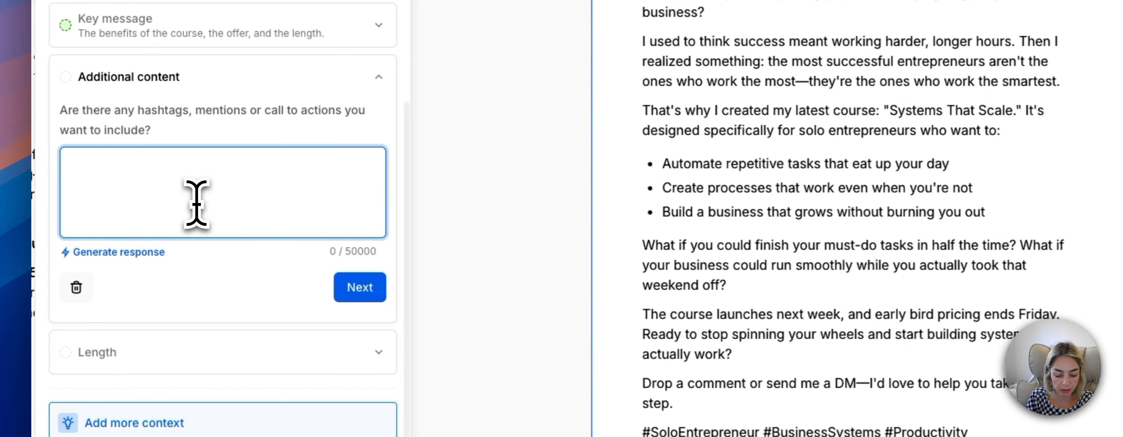
text(Encourage to)
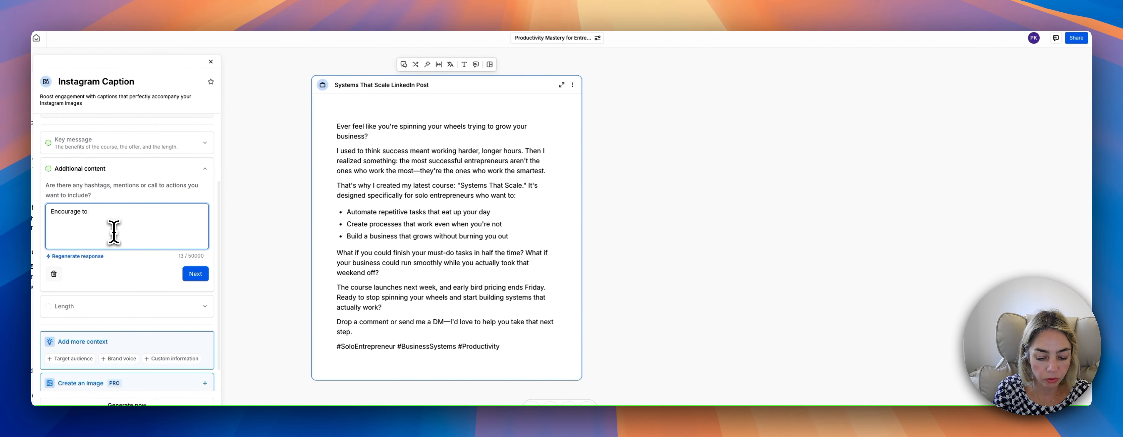
text( enroll)
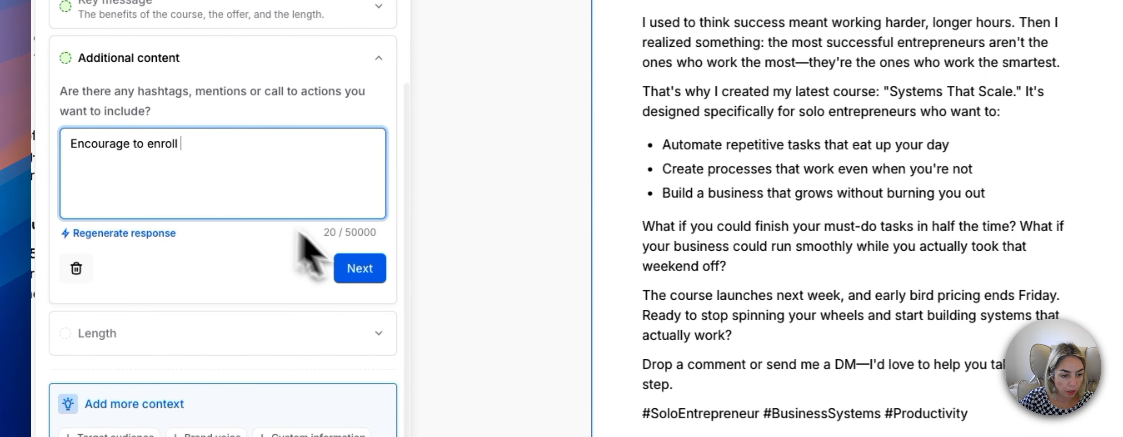
click(361, 268)
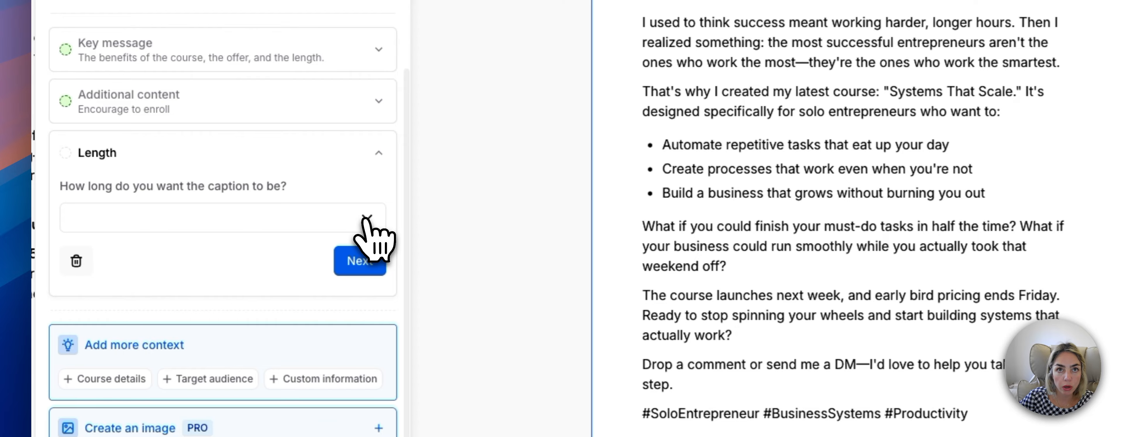
Set the caption length to Short (under 125 characters) and generate the Instagram caption.
click(365, 219)
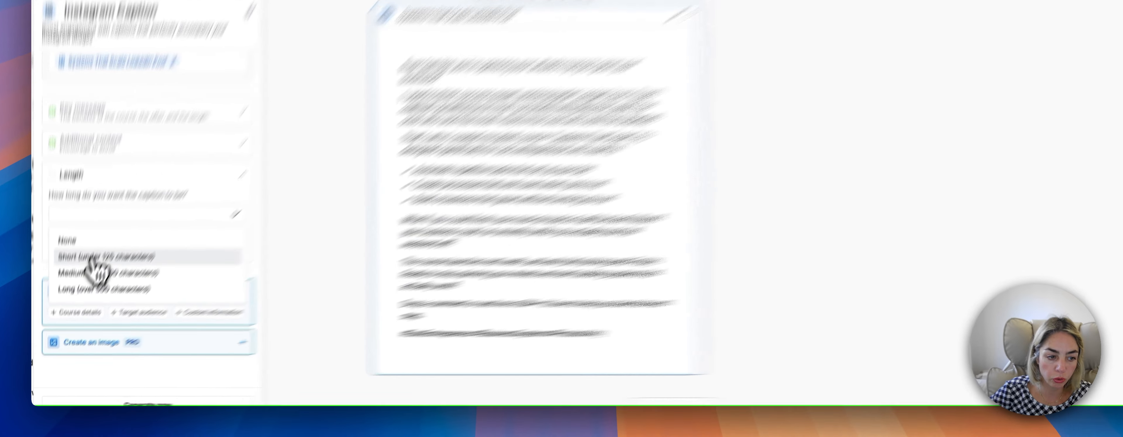
click(87, 284)
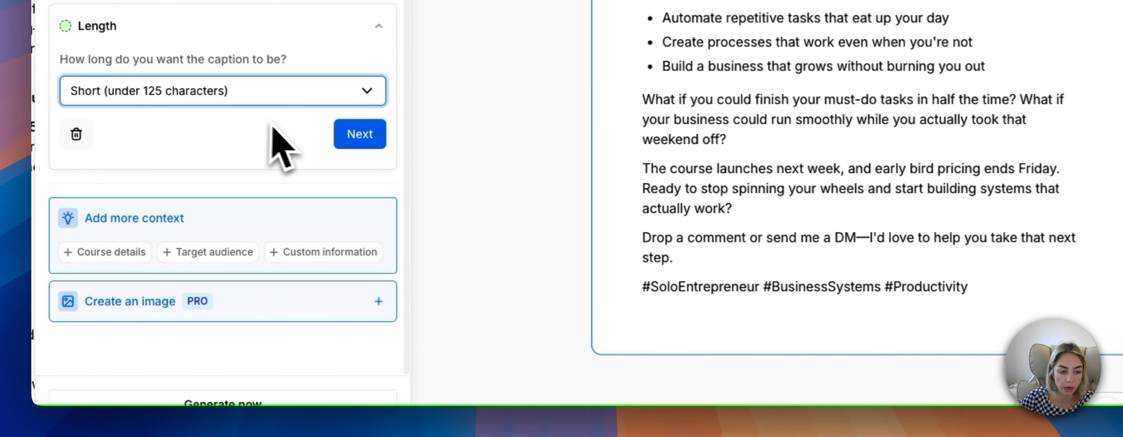
click(351, 141)
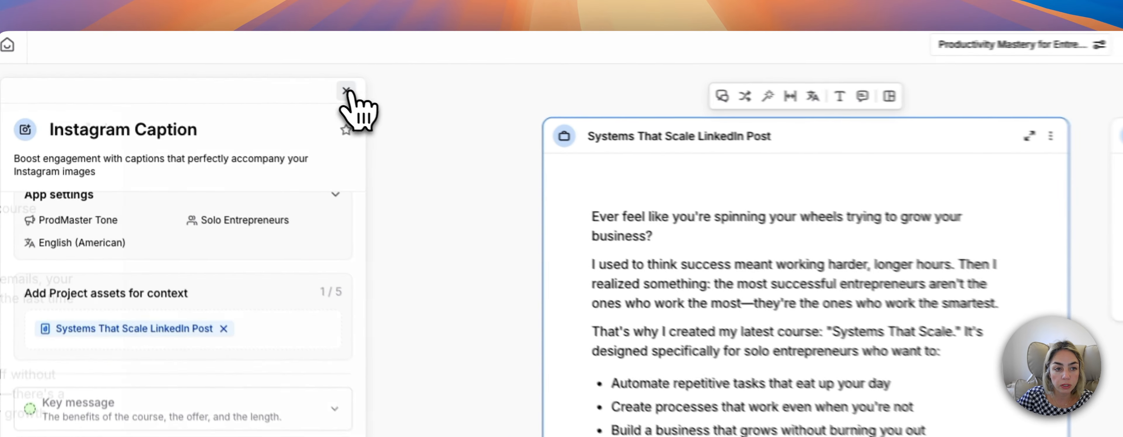
Close the Instagram Caption app, go to the home page and reopen the Productivity Mastery for Entrepreneurs project.
click(211, 62)
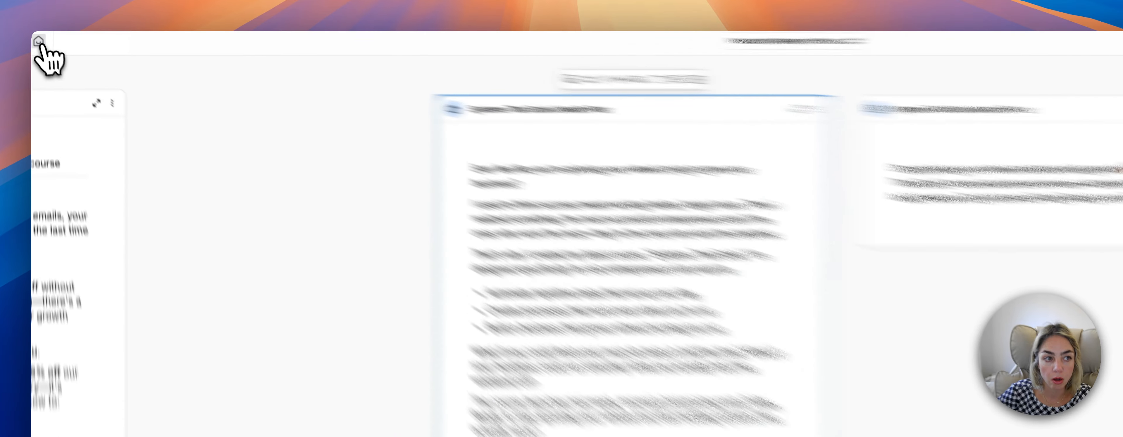
click(37, 38)
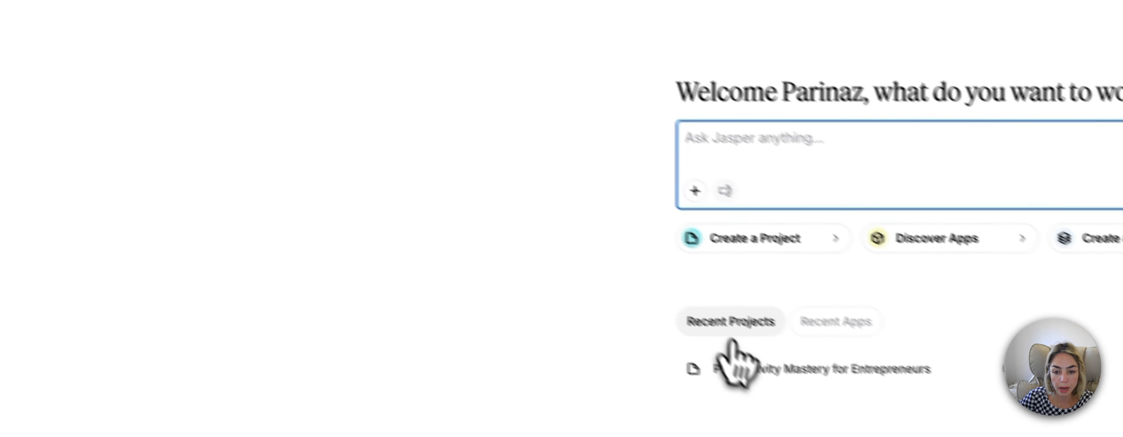
click(734, 361)
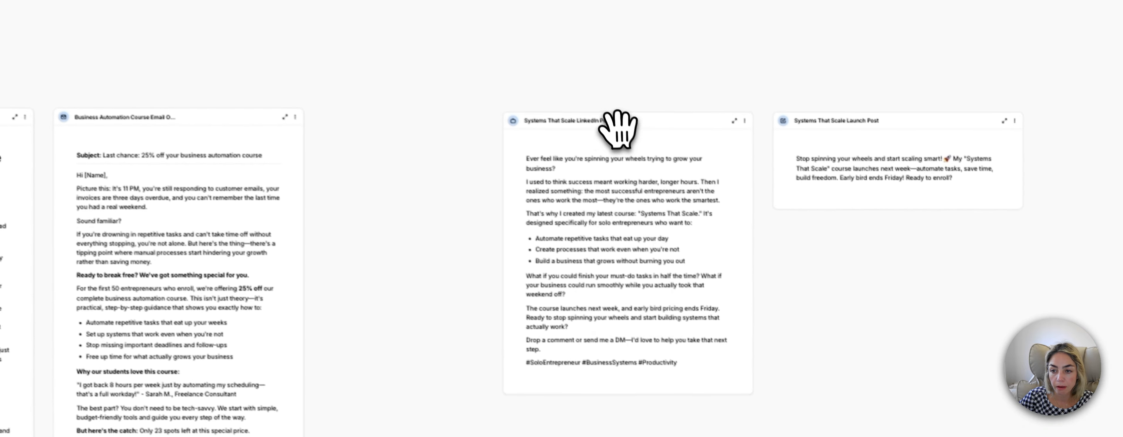
drag(617, 133, 622, 115)
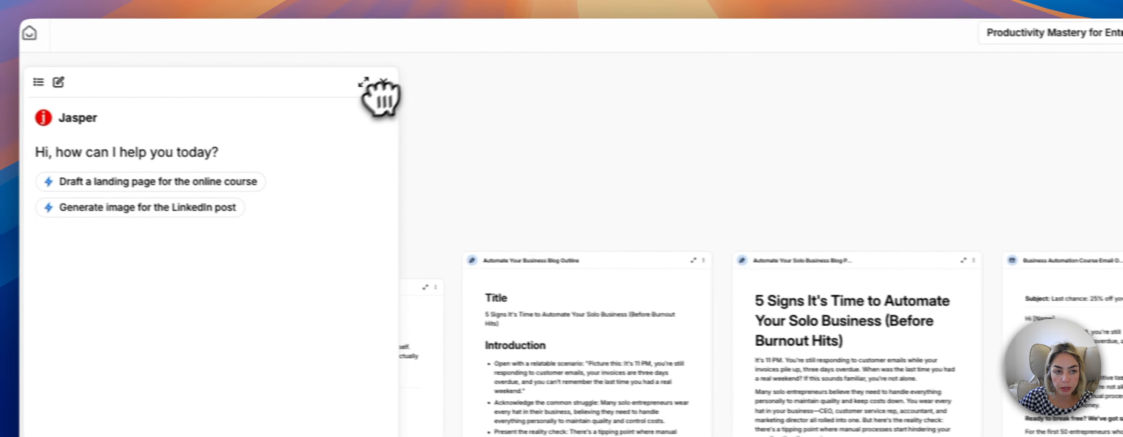
click(390, 83)
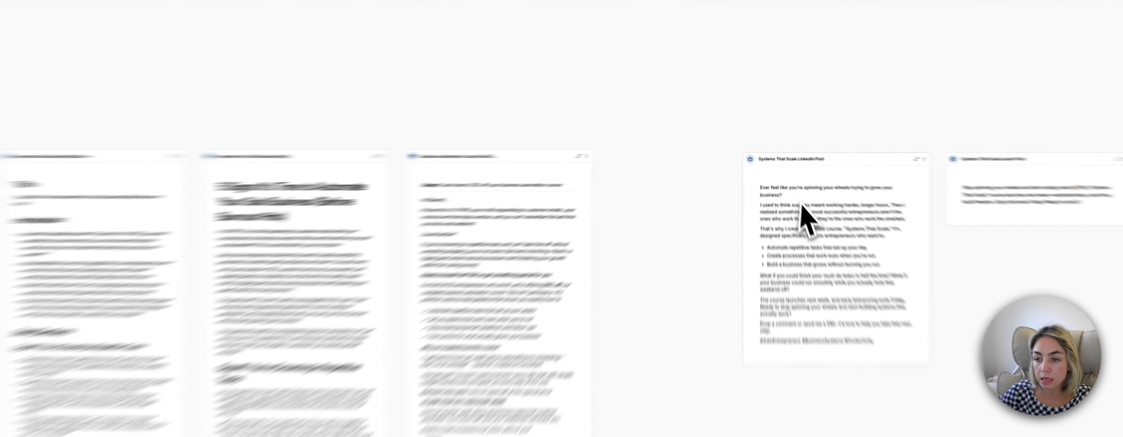
Select the Business Automation Course email on the canvas and rewrite it with the Make shorter option.
click(789, 184)
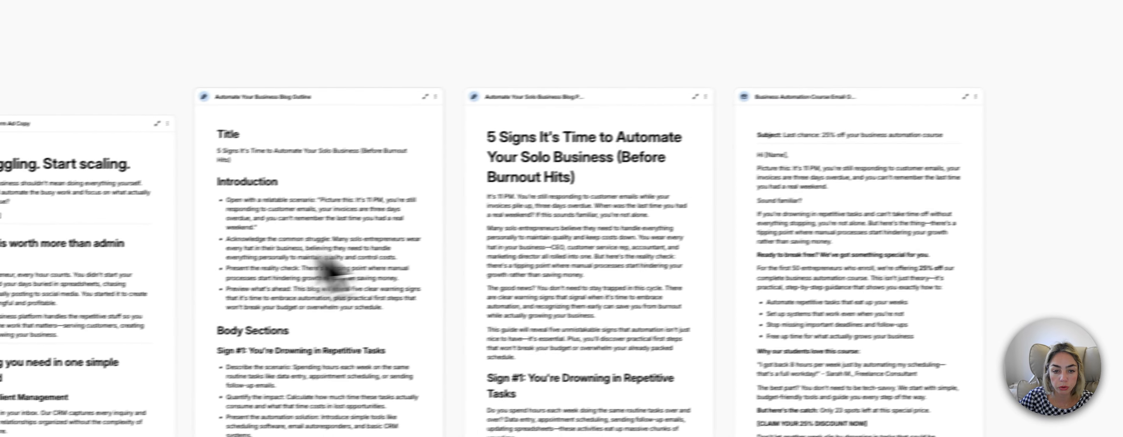
click(612, 226)
click(801, 221)
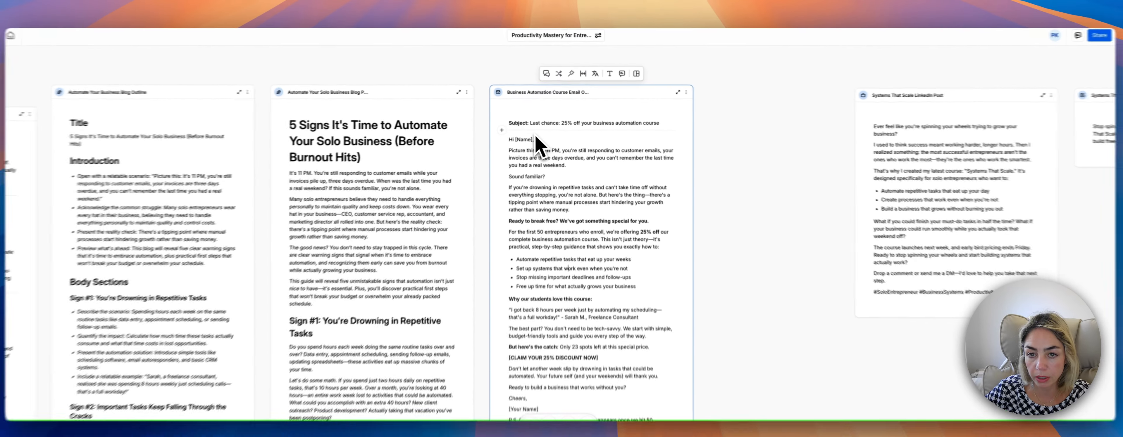
click(583, 73)
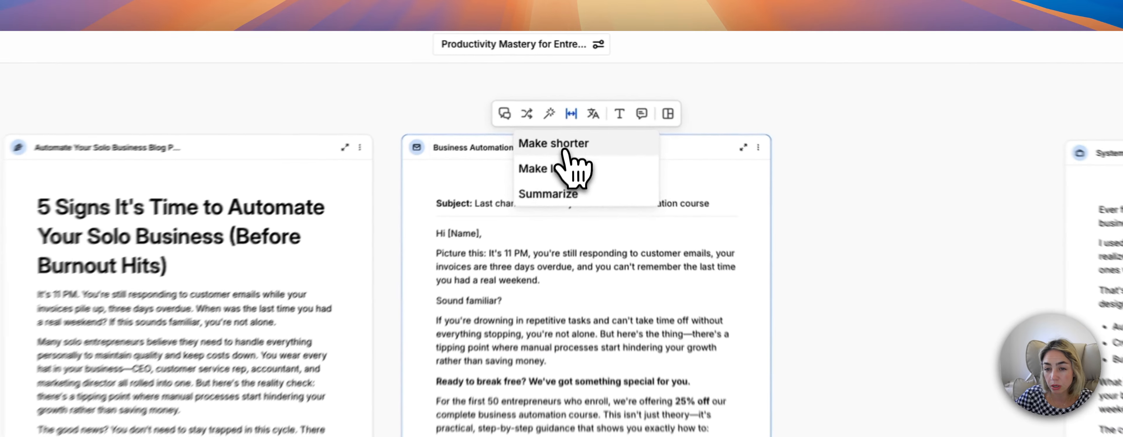
click(578, 91)
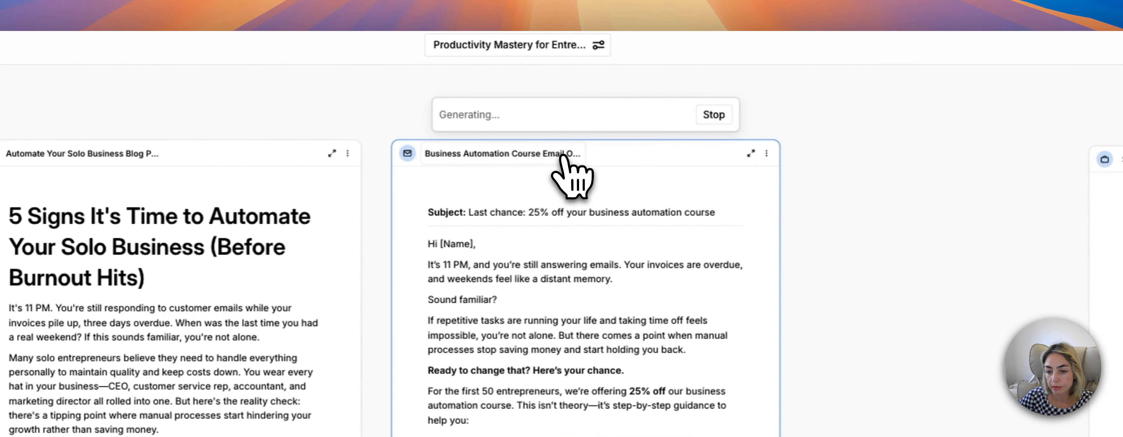